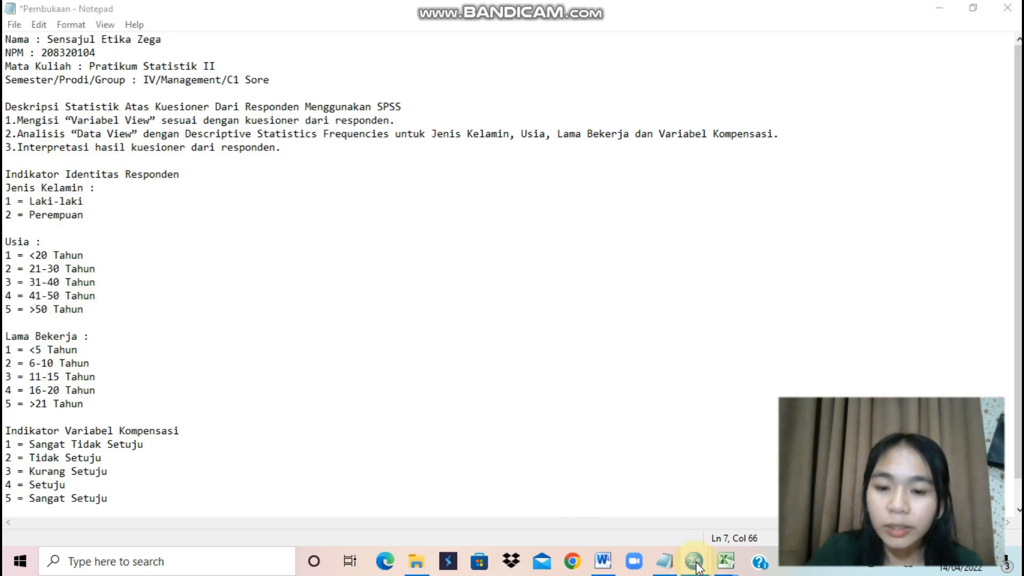
- Switch to the Untitled1 dataset in SPSS Statistics, maximize its window and show its variable definitions
mouse_move(700, 553)
mouse_move(738, 504)
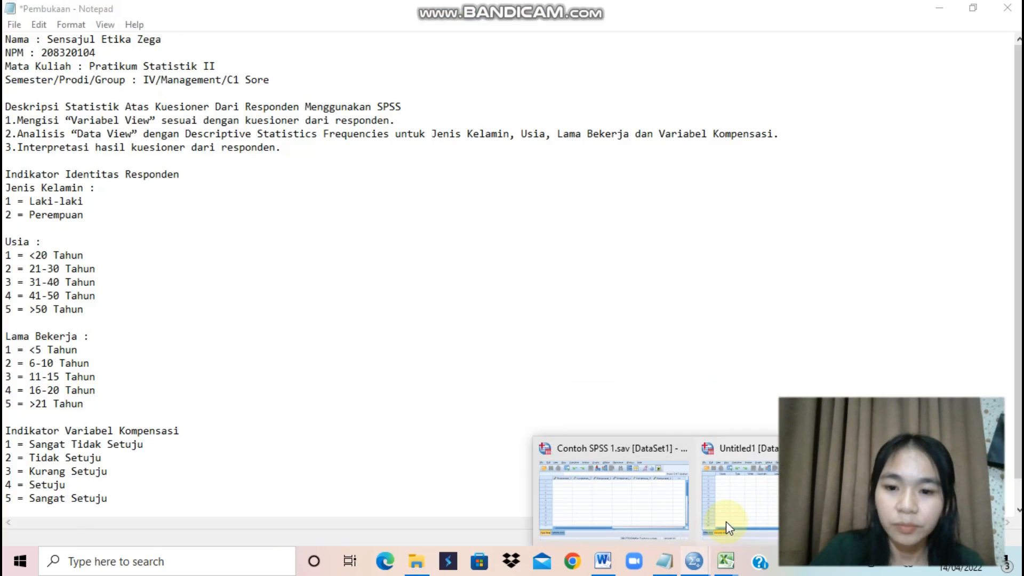
left_click(727, 522)
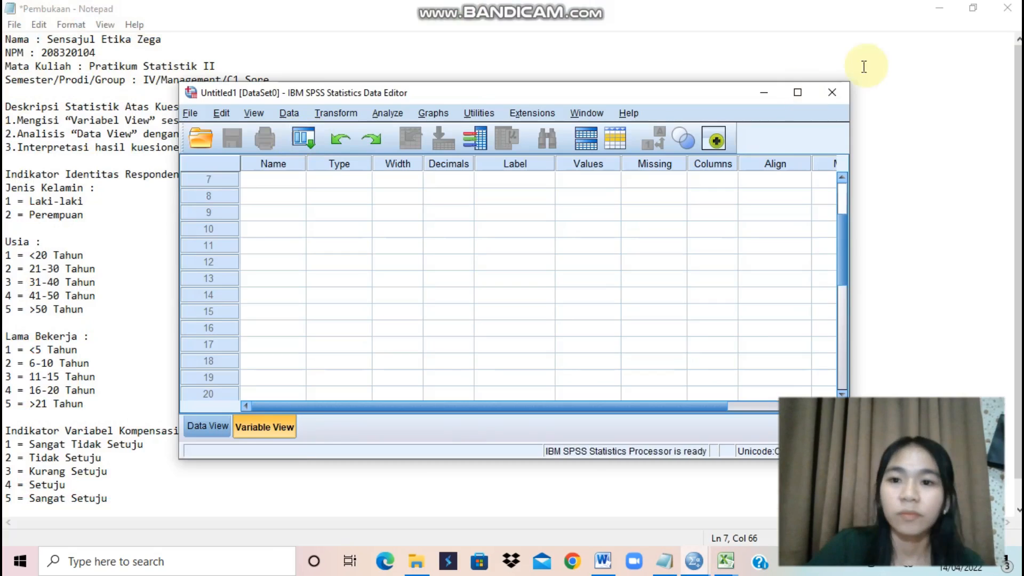
left_click(798, 92)
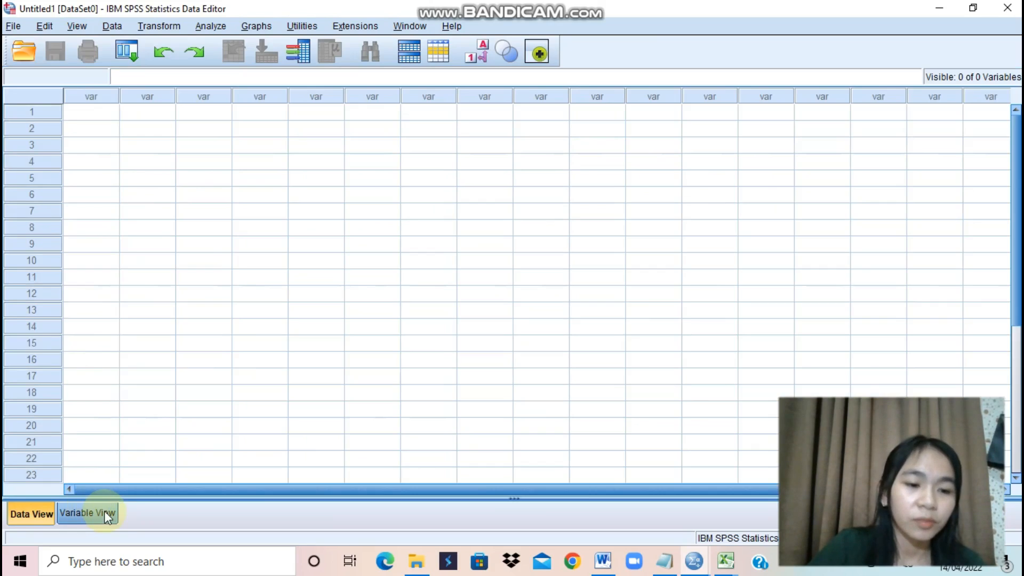
left_click(101, 511)
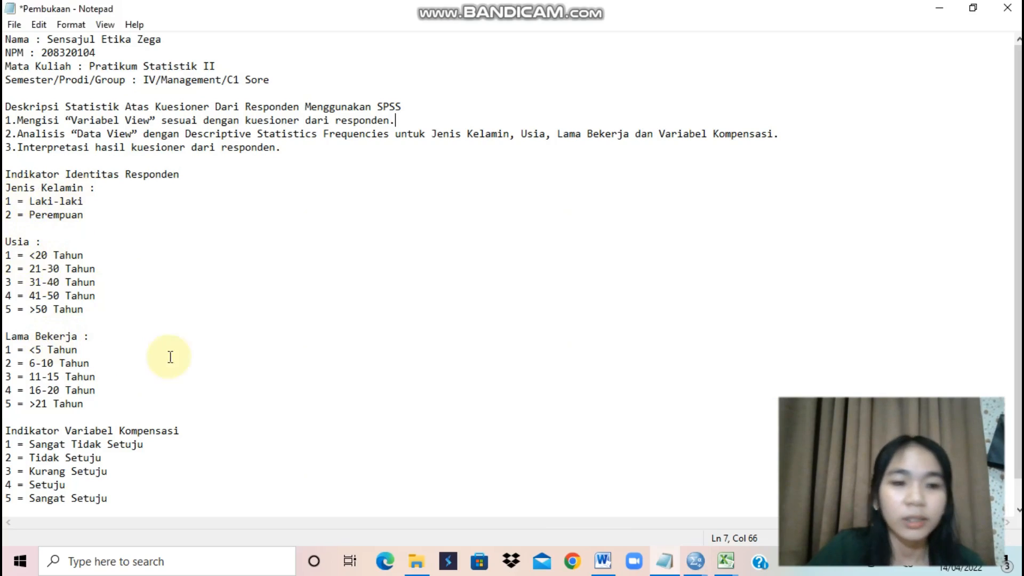
- Return to the Untitled1 dataset in SPSS Statistics and name the first variable Jenis_Kelamin
left_click(695, 561)
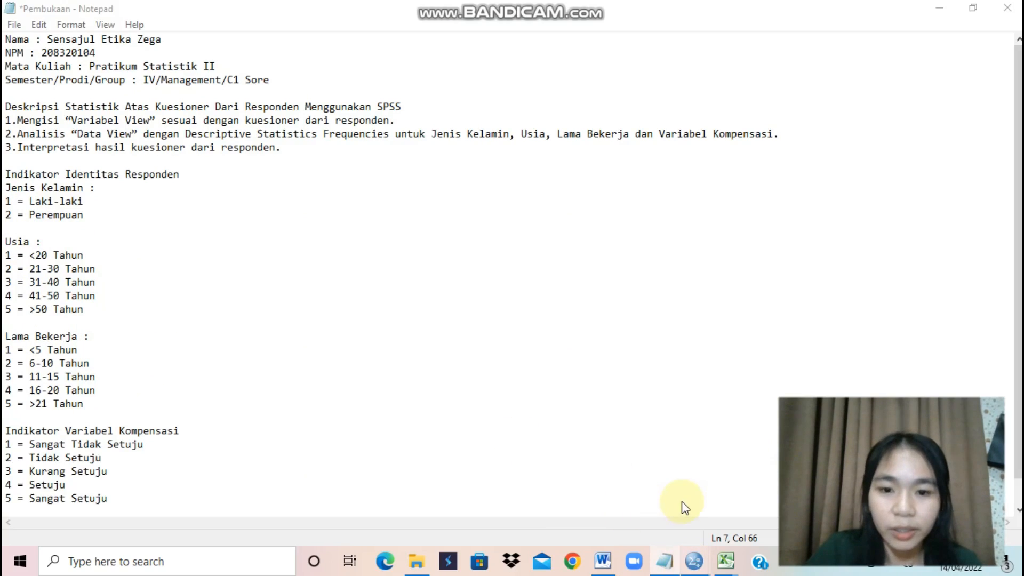
mouse_move(754, 503)
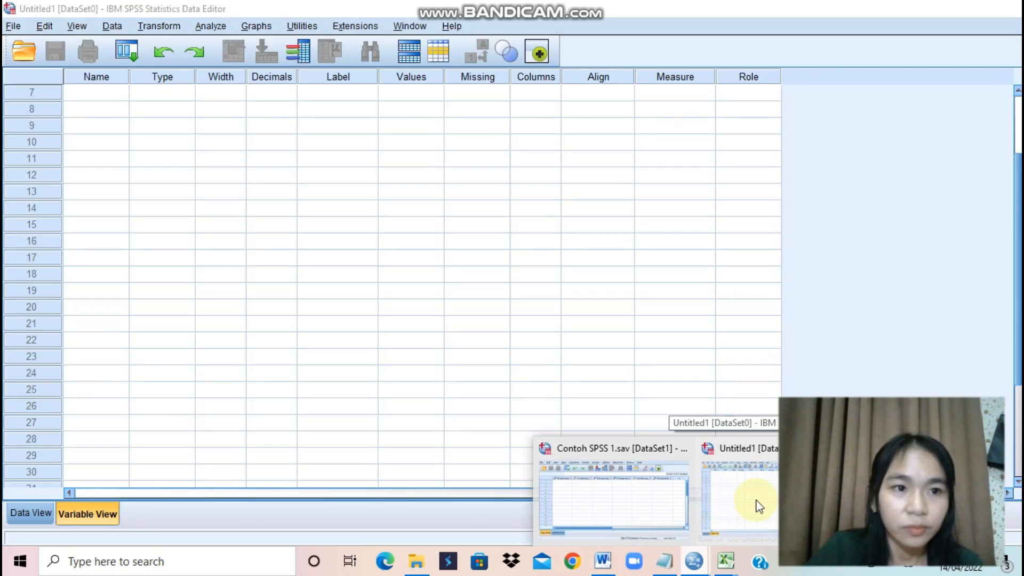
left_click(756, 503)
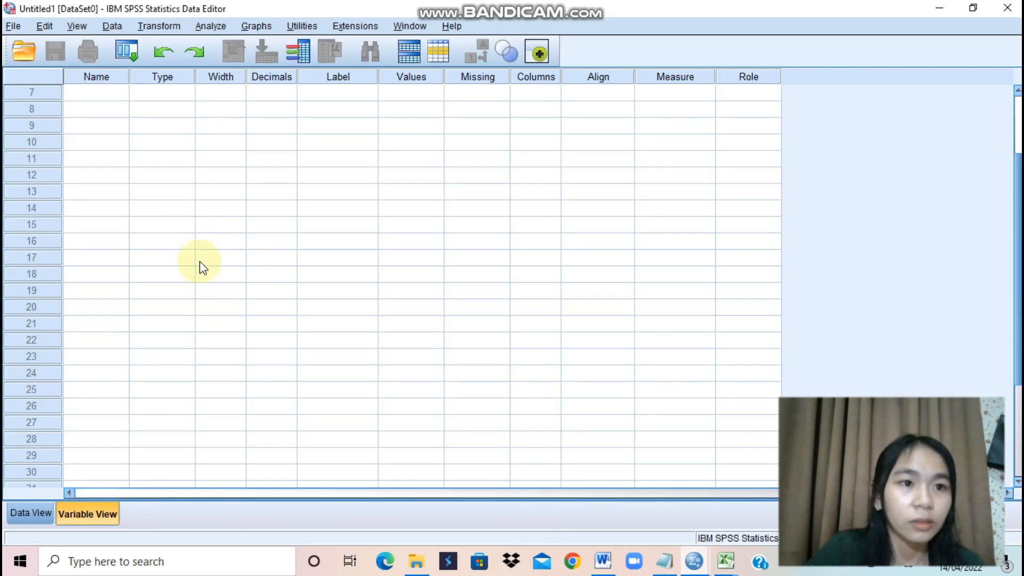
left_click(92, 96)
scroll(107, 132, "up", 2)
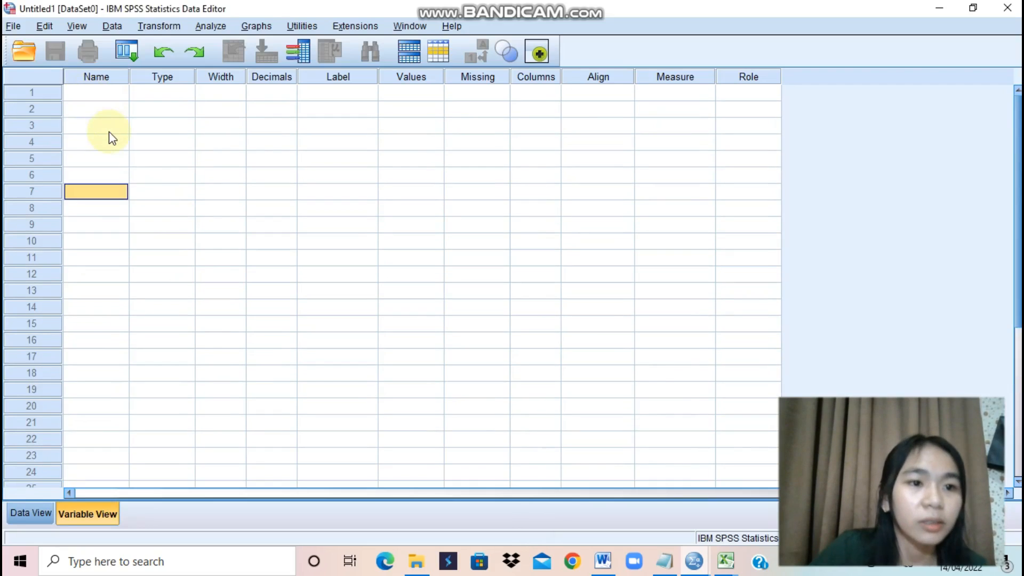
left_click(84, 94)
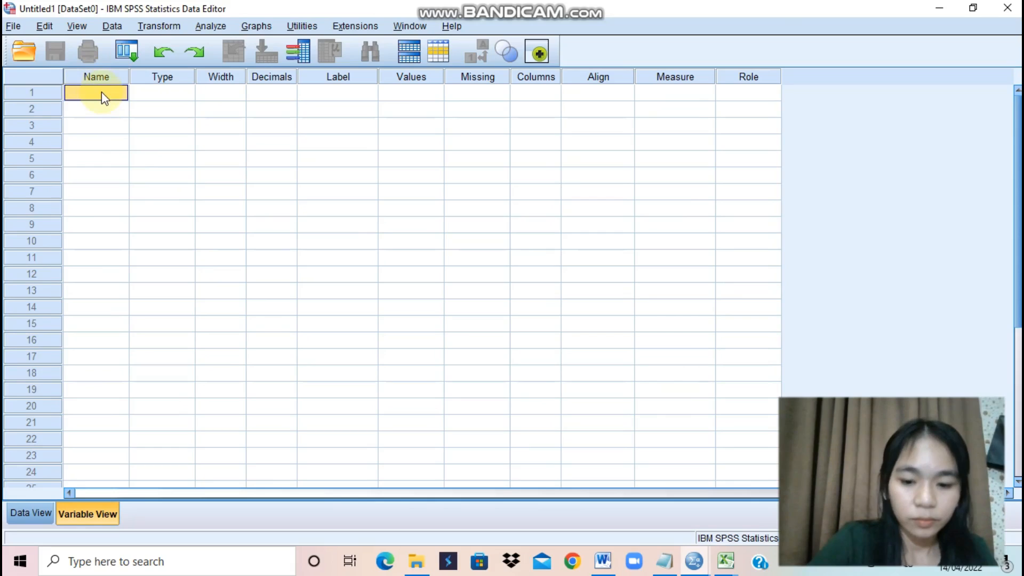
type("Jenis_Kel")
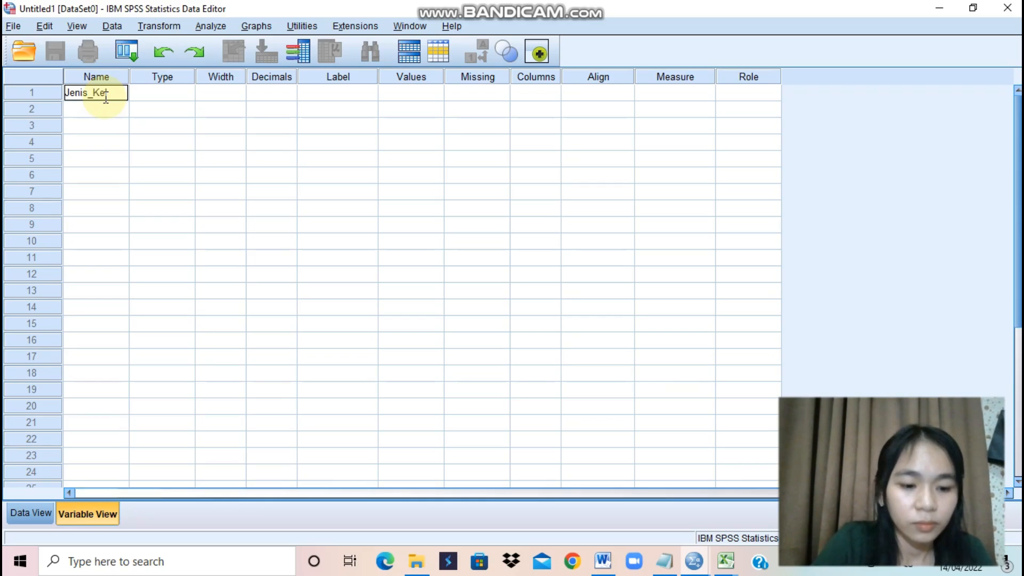
type("in")
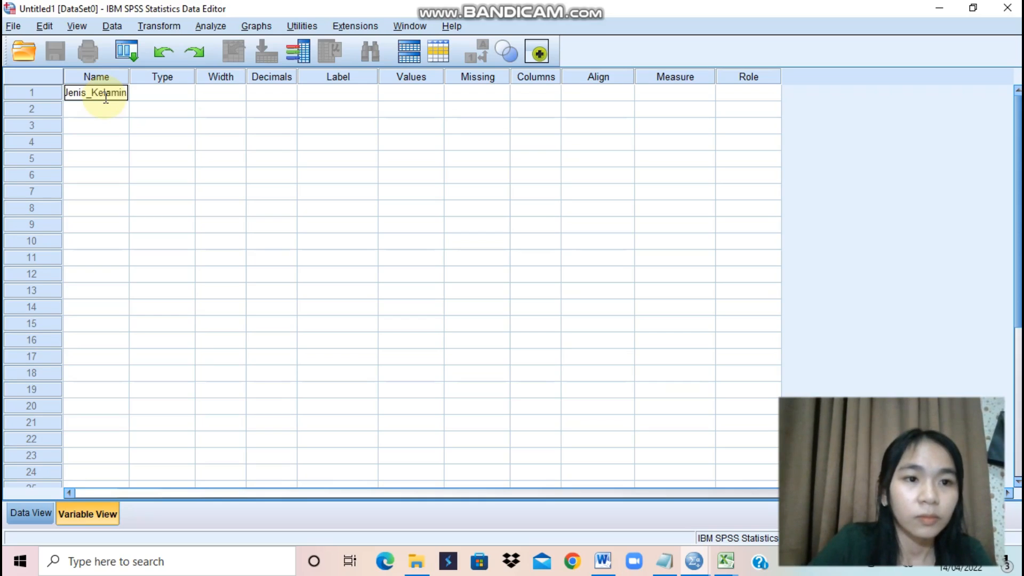
- Add a second variable named Usia below Jenis_Kelamin
left_click(93, 111)
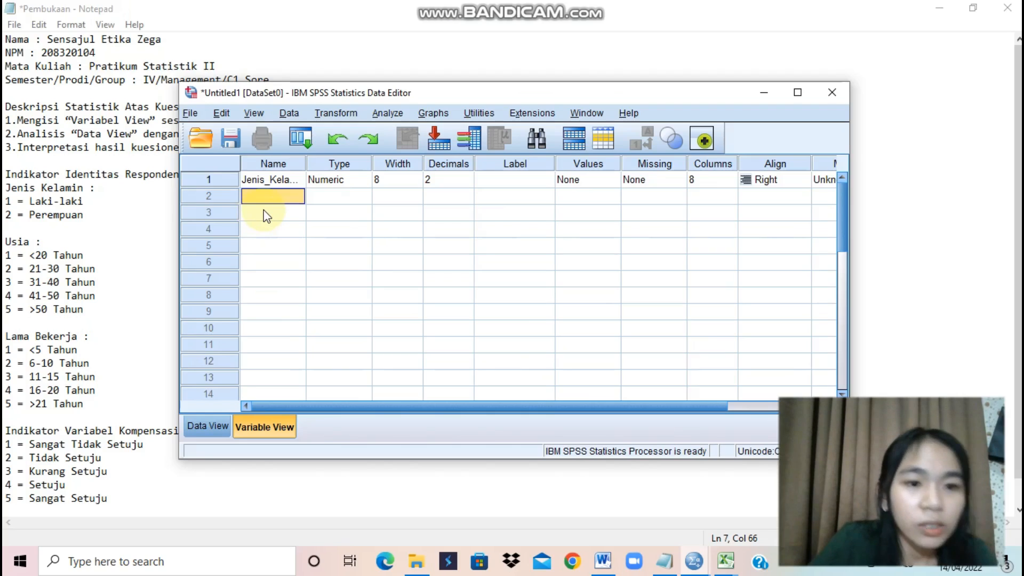
type("Usia")
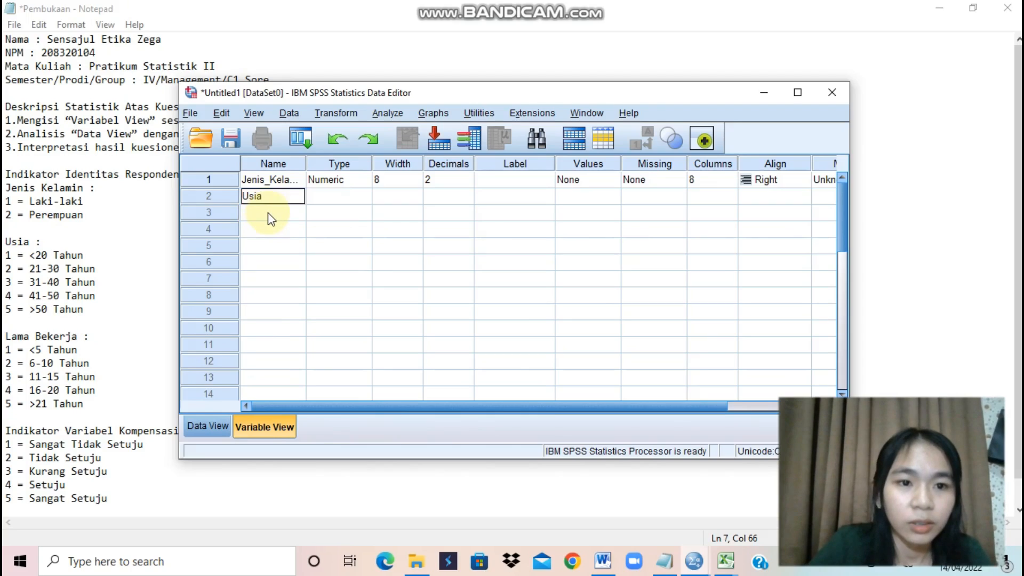
key("Return")
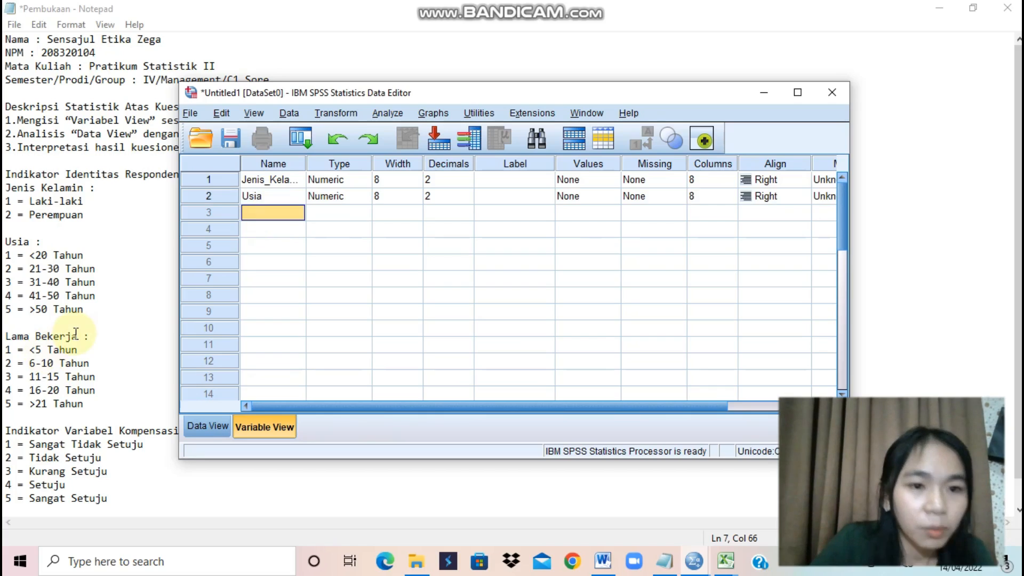
- Add a third variable named Lama_Bekerja and widen the Name column to fit the full variable names
type("La")
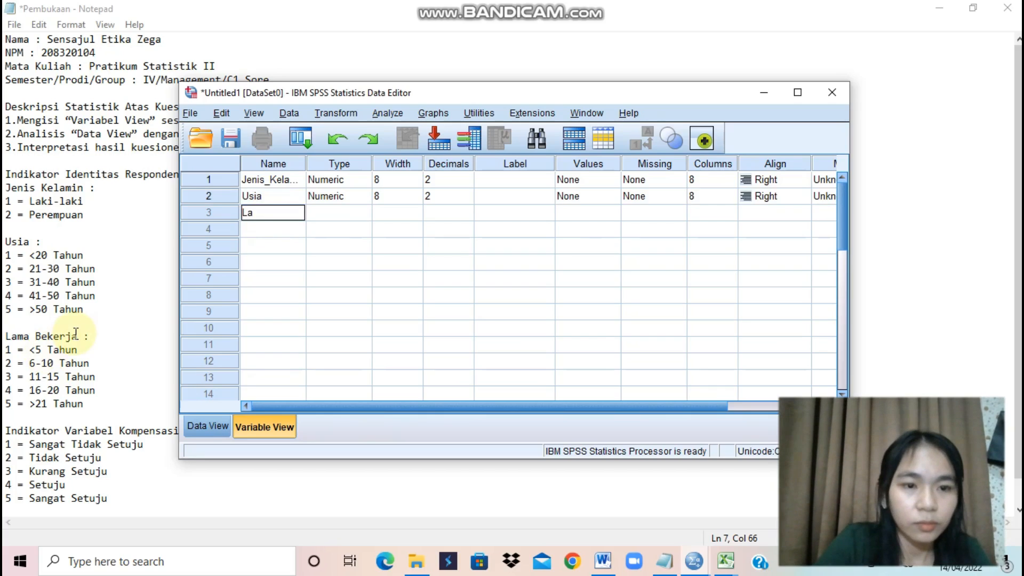
type("ma Be")
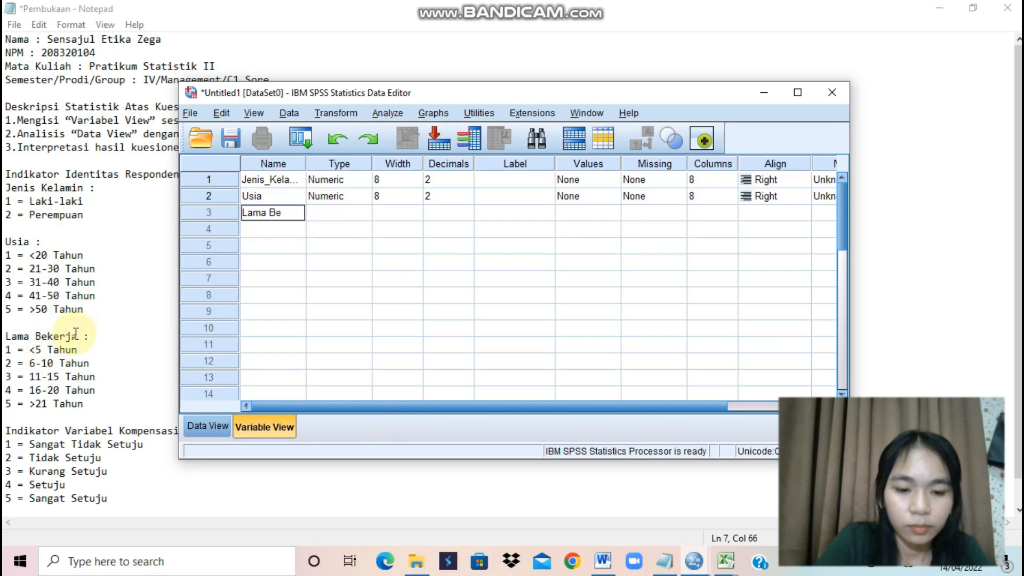
type("kerj")
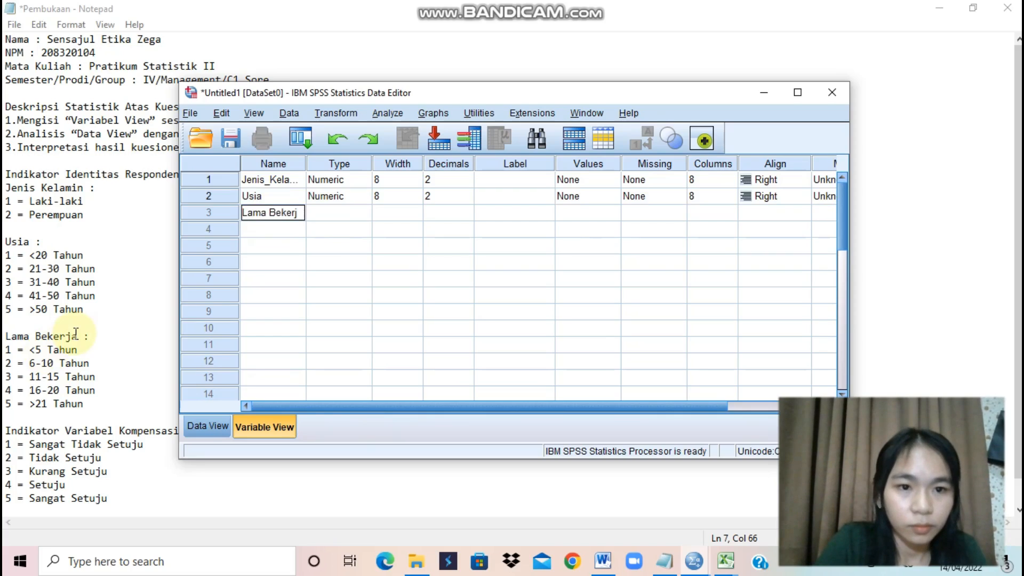
key("BackSpace")
key("BackSpace")
key("BackSpace")
key("BackSpace")
key("BackSpace")
key("BackSpace")
key("BackSpace")
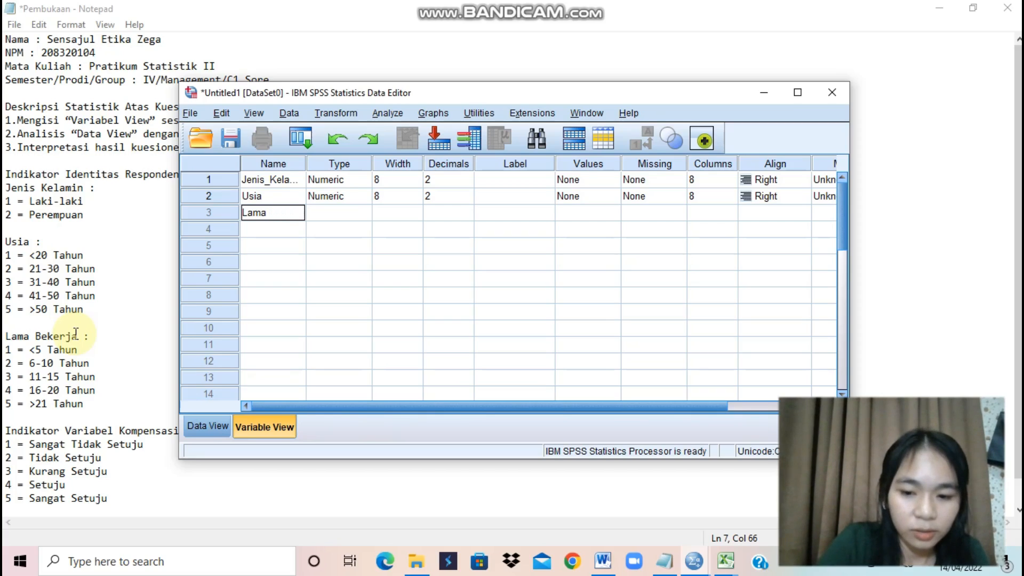
type("_")
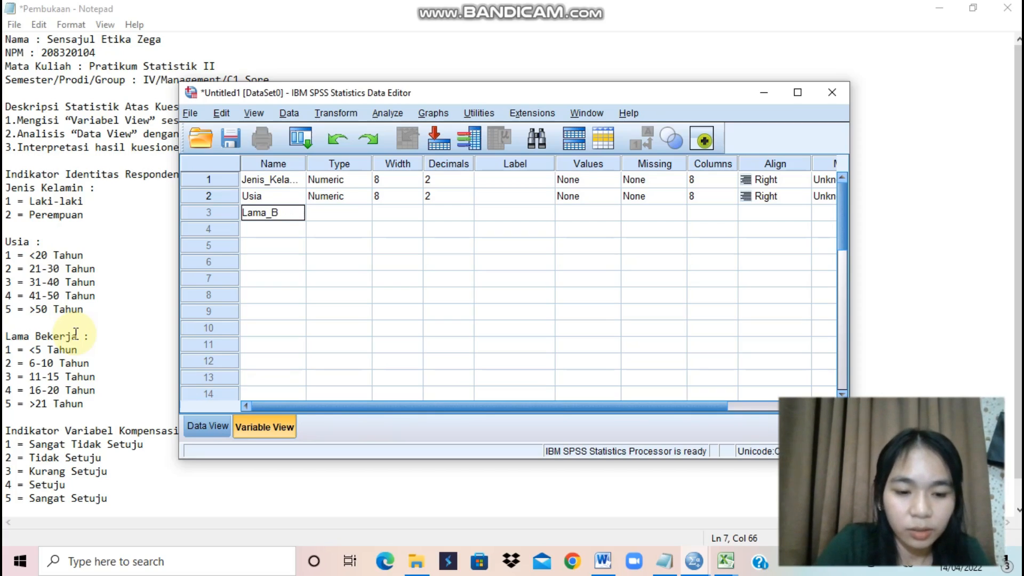
type("Bekerja")
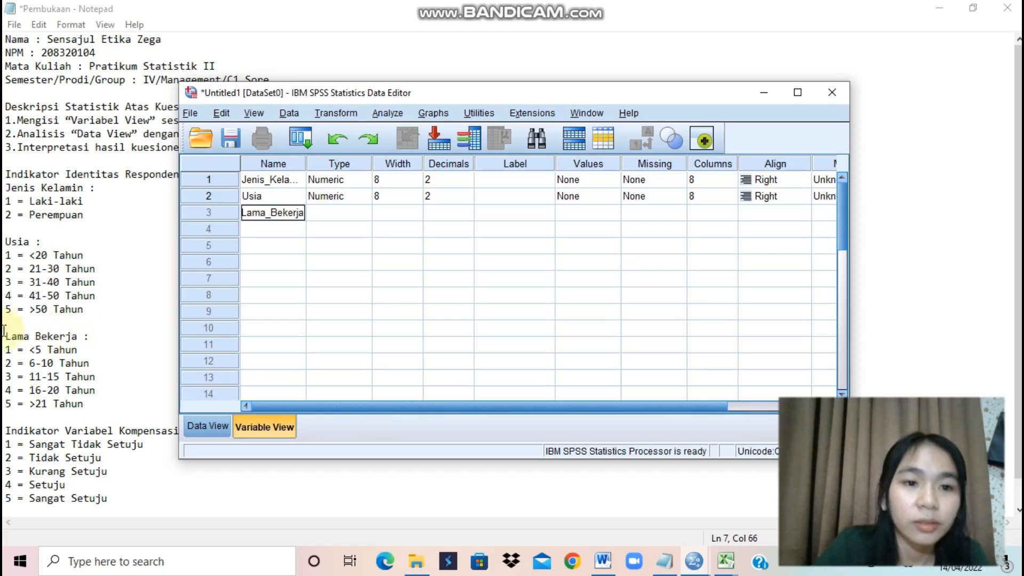
left_click_drag(307, 165, 325, 166)
left_click(286, 207)
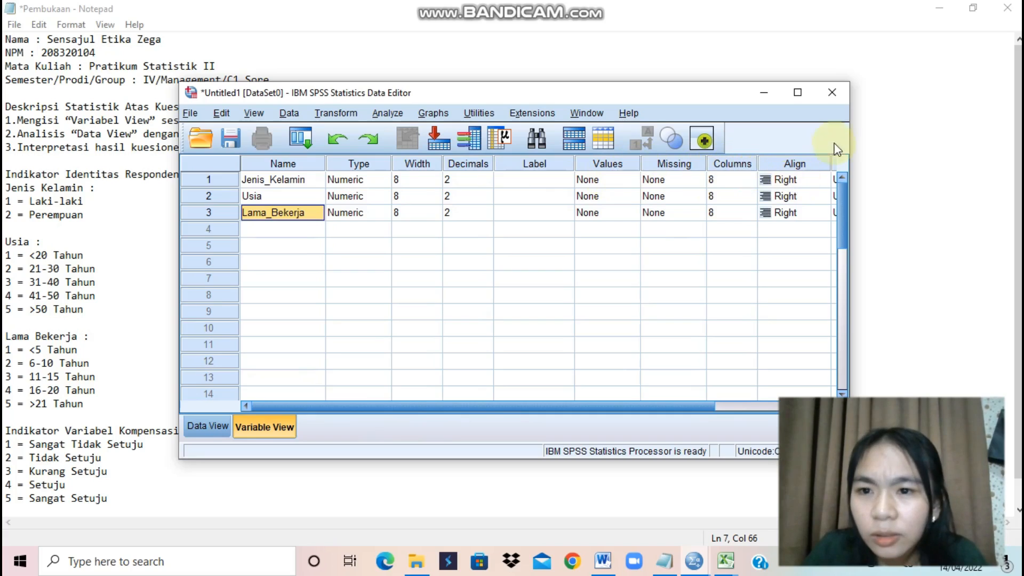
- Maximize the data editor and set the measurement level of Jenis_Kelamin, Usia and Lama_Bekerja to Scale
left_click(797, 93)
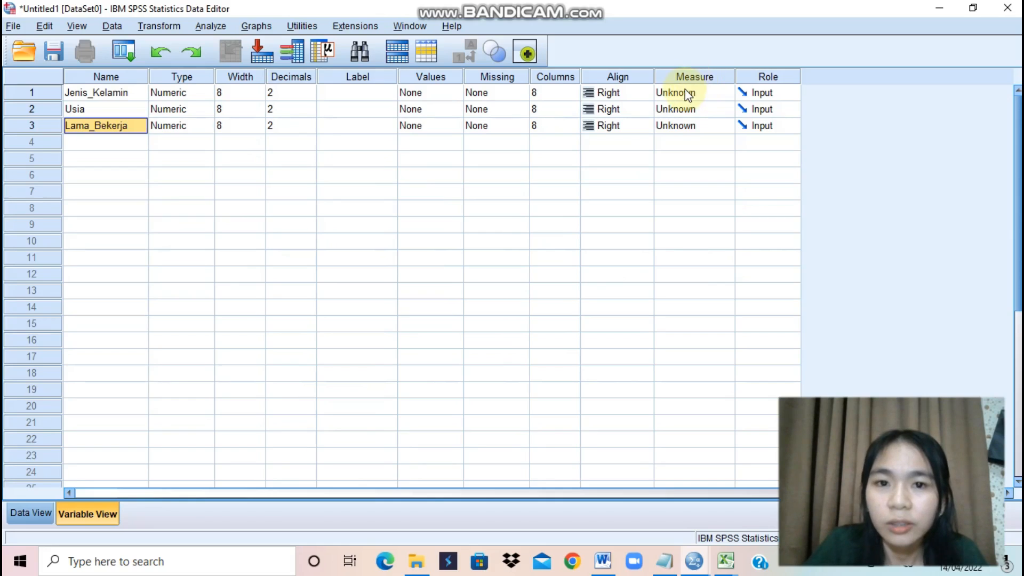
left_click(684, 94)
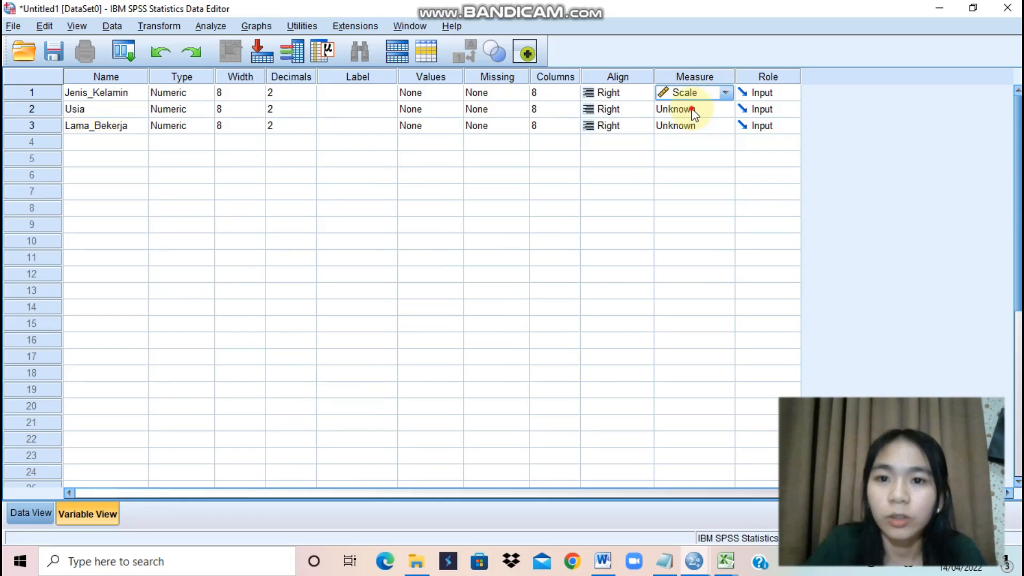
left_click(695, 109)
left_click(685, 124)
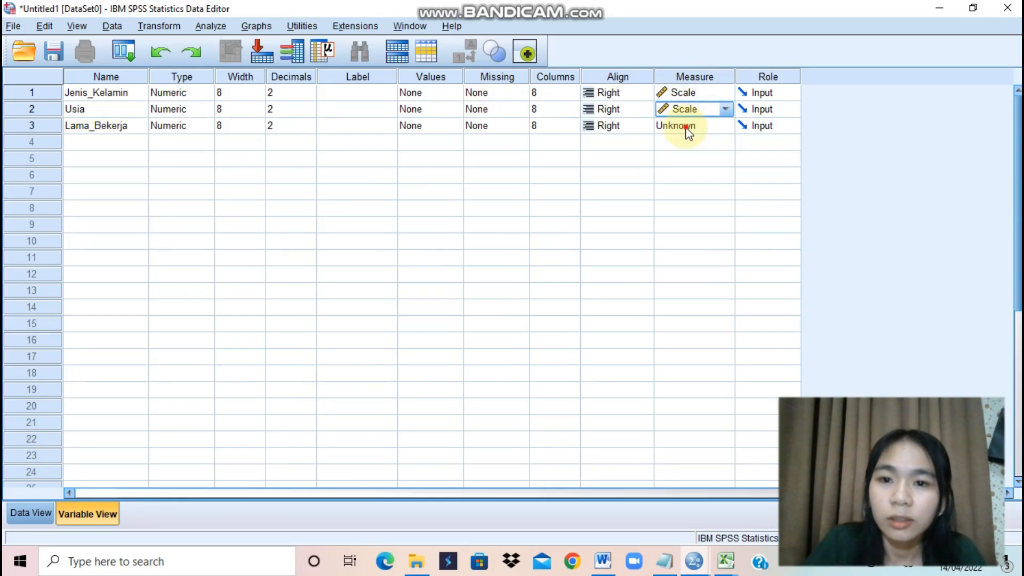
left_click(688, 128)
left_click(687, 141)
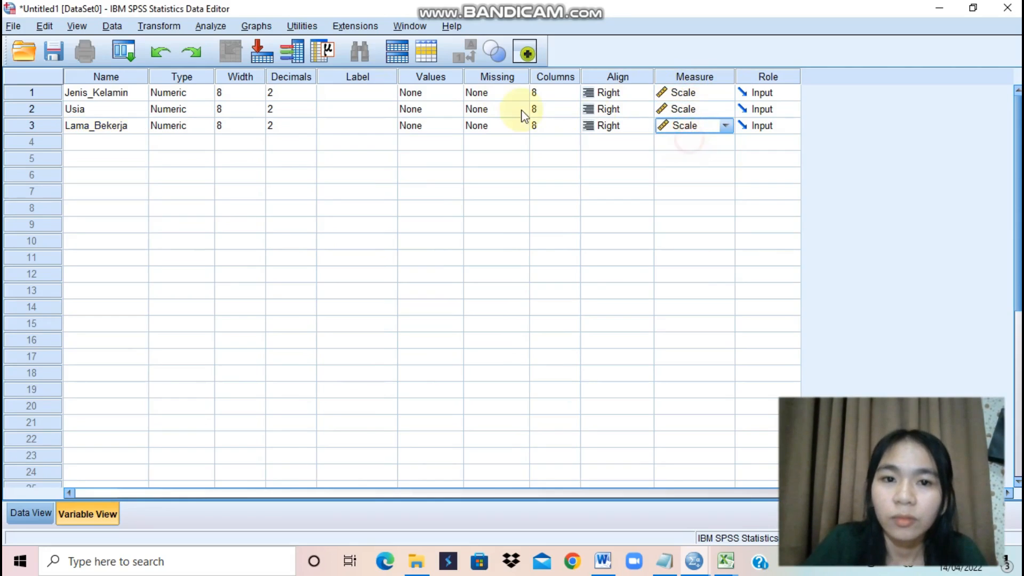
left_click(422, 94)
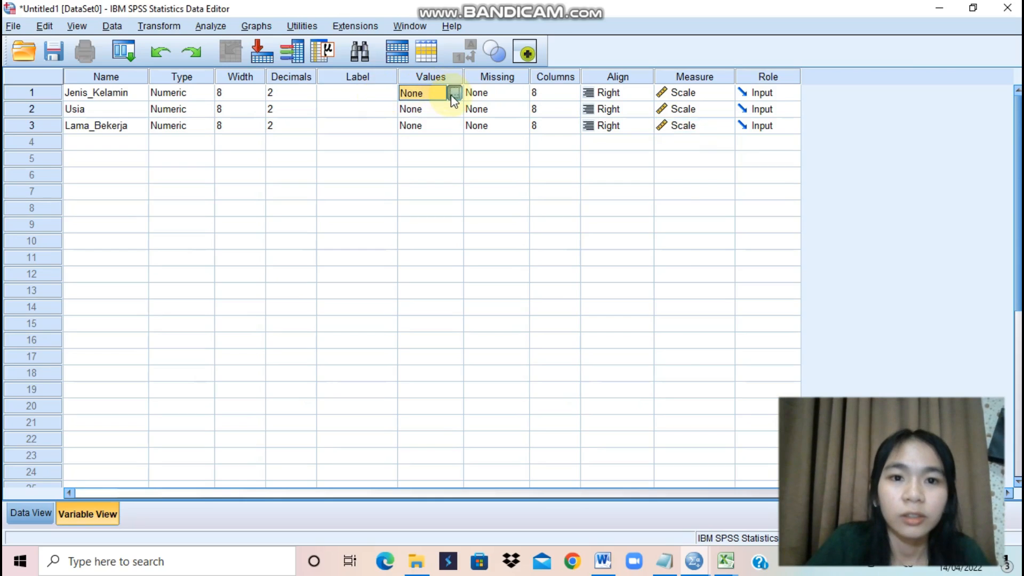
left_click(451, 95)
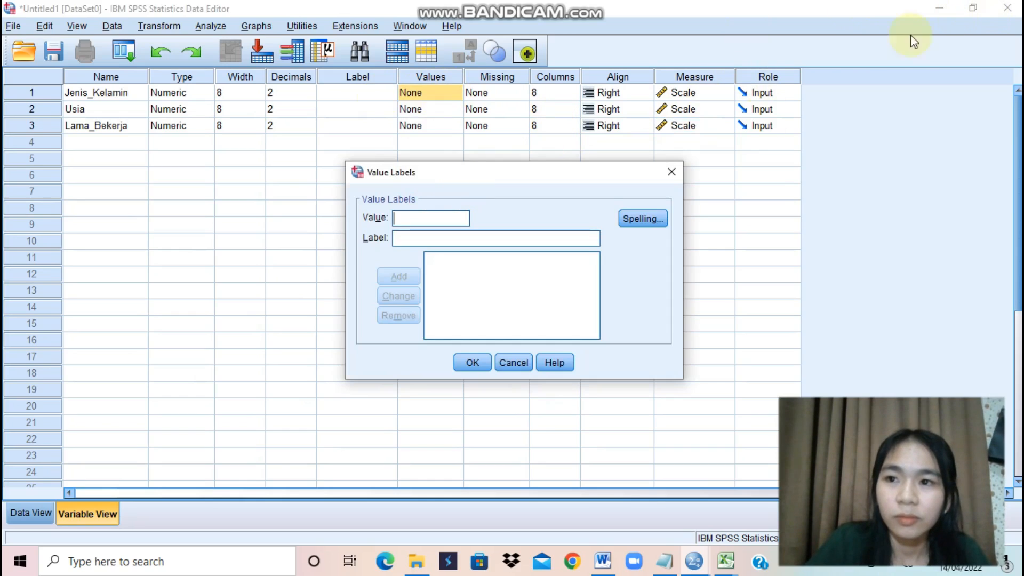
left_click(671, 172)
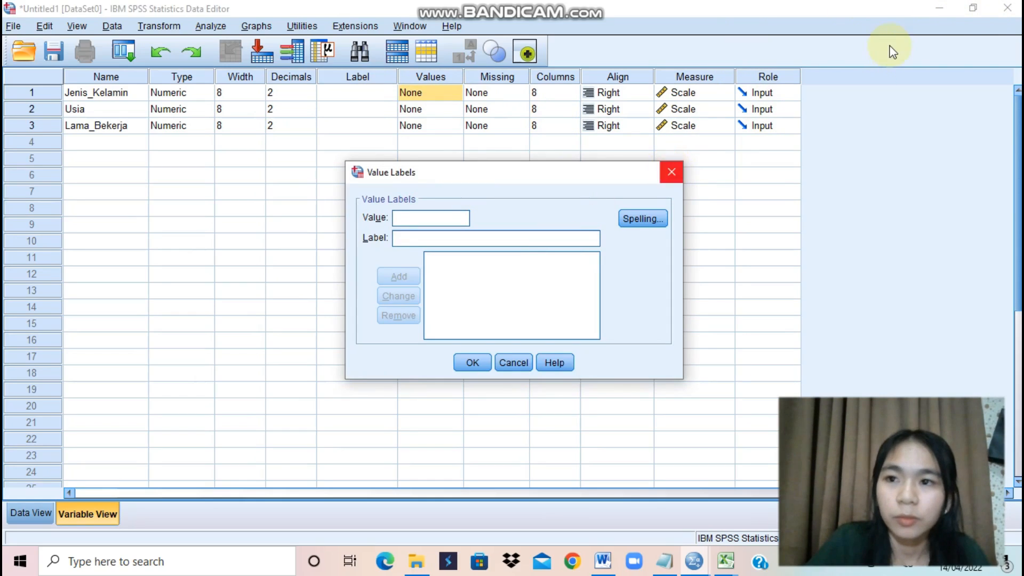
- Restore the data editor to a smaller window and place it beside the coding list in the notes
left_click(978, 8)
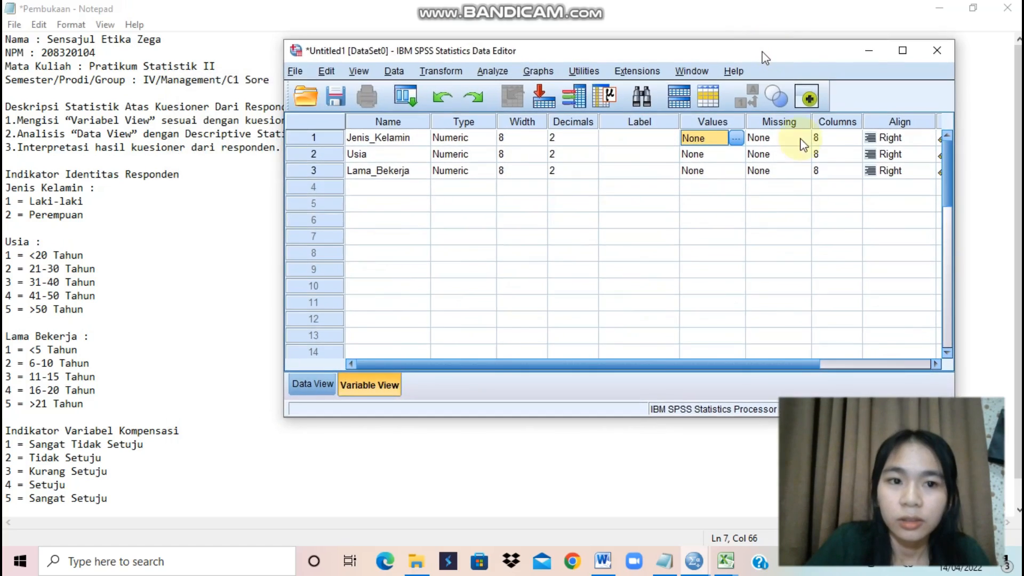
mouse_move(756, 51)
left_mouse_down()
mouse_move(807, 114)
mouse_move(763, 151)
mouse_move(768, 46)
left_mouse_up()
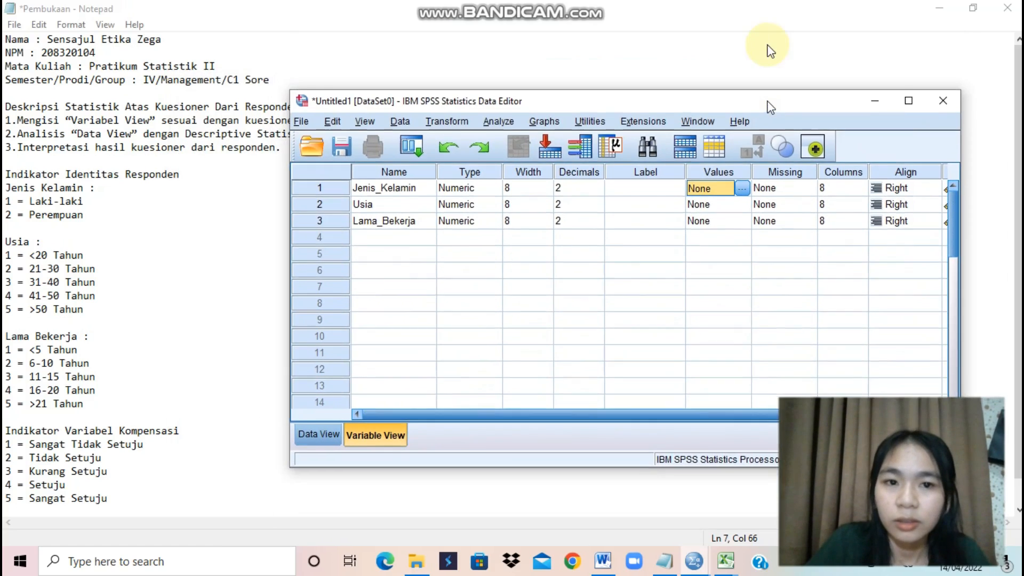
left_click(742, 131)
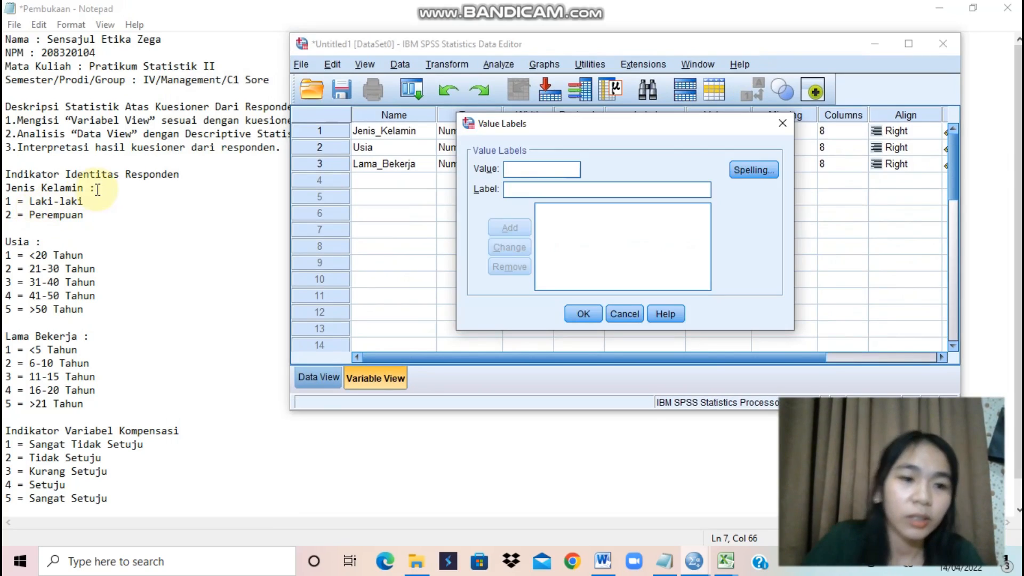
left_click(524, 169)
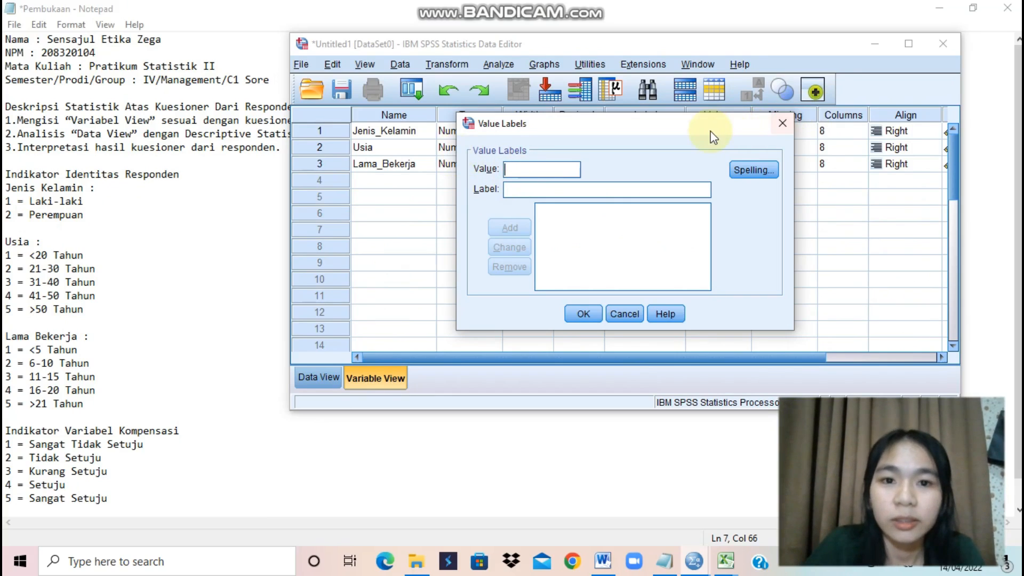
left_click(782, 124)
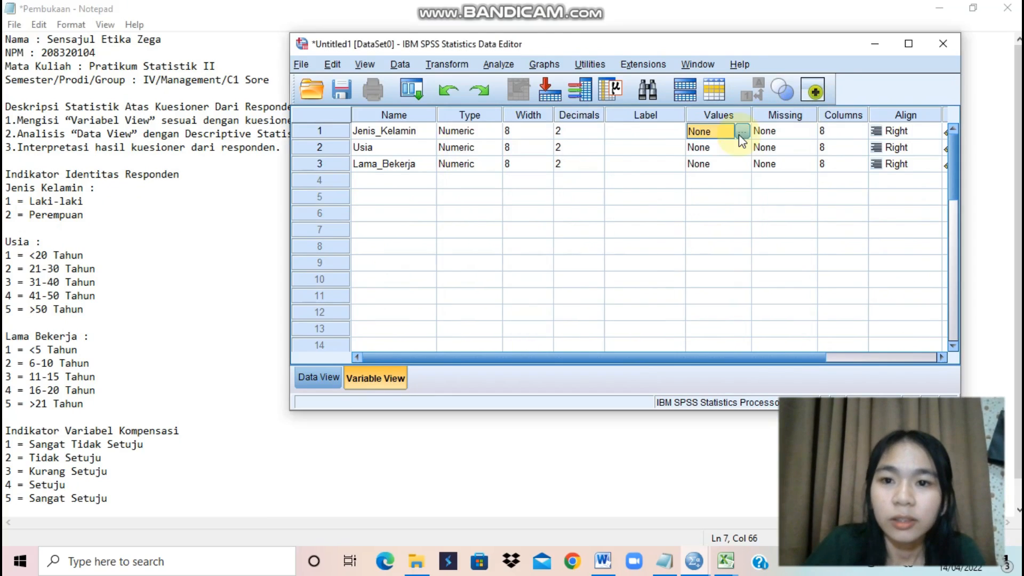
- Add a value label to Jenis_Kelamin that defines 1 as "<20 Tahun"
type("1")
left_click(545, 198)
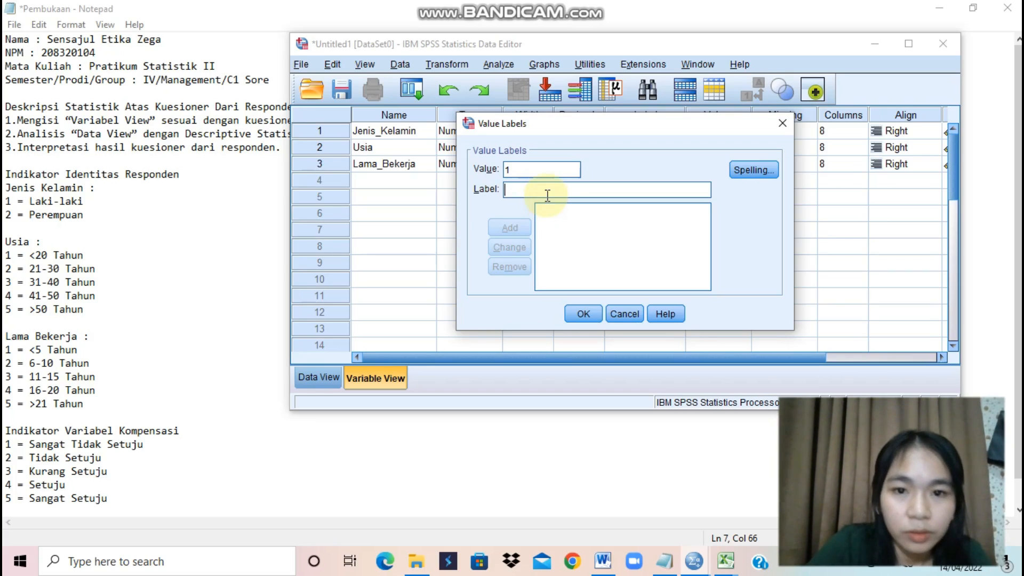
type("<20 Tahun")
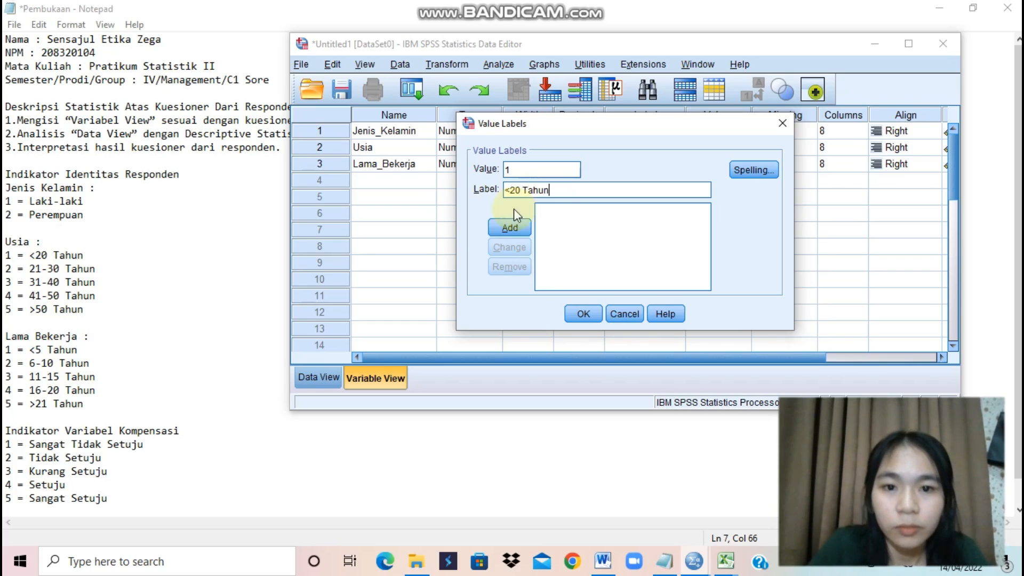
left_click(515, 230)
- Add a second value label to Jenis_Kelamin that defines 2 as "21-30 Tahun"
left_click(508, 169)
type("2")
left_click(507, 191)
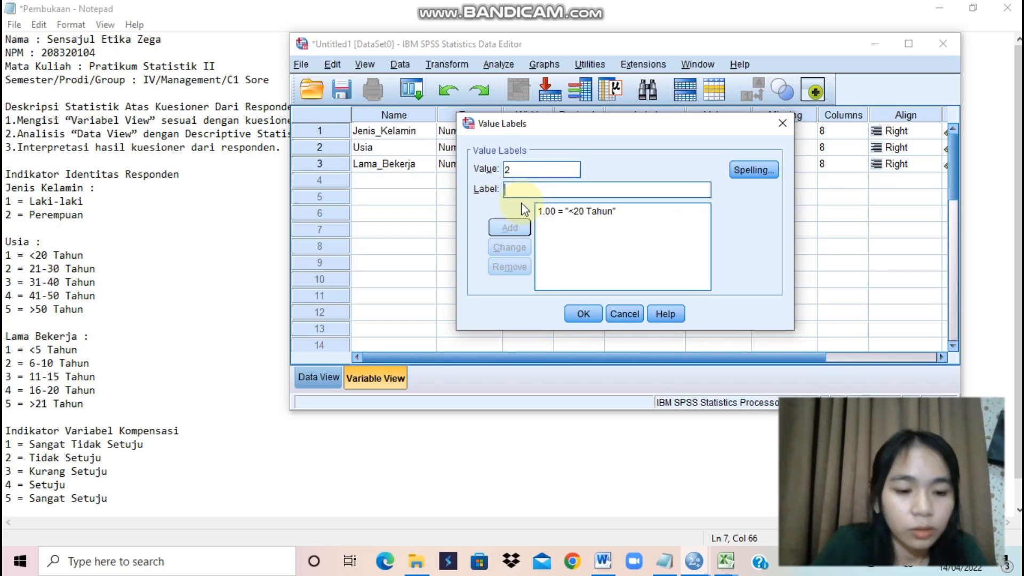
type("21-")
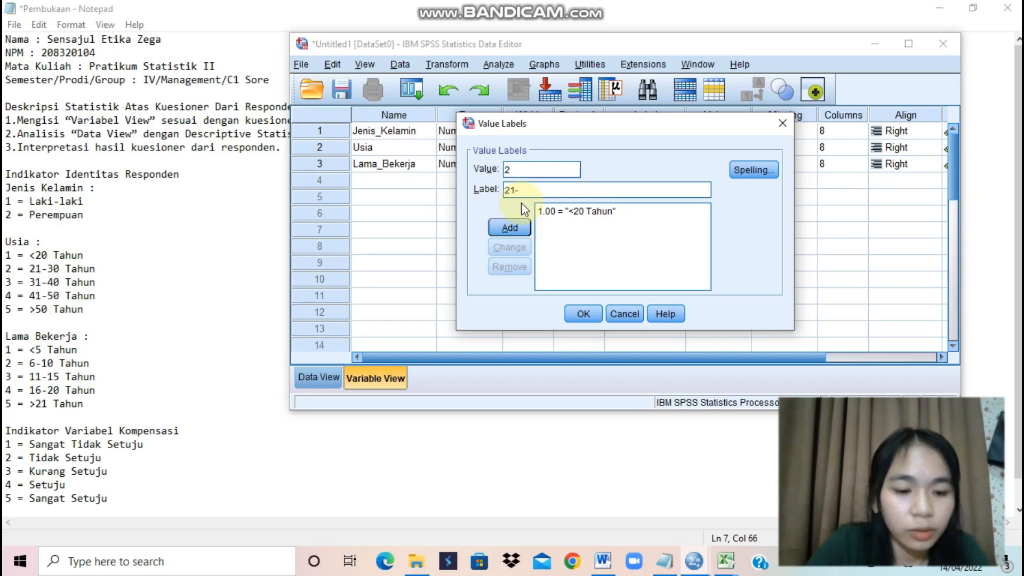
type("30 ")
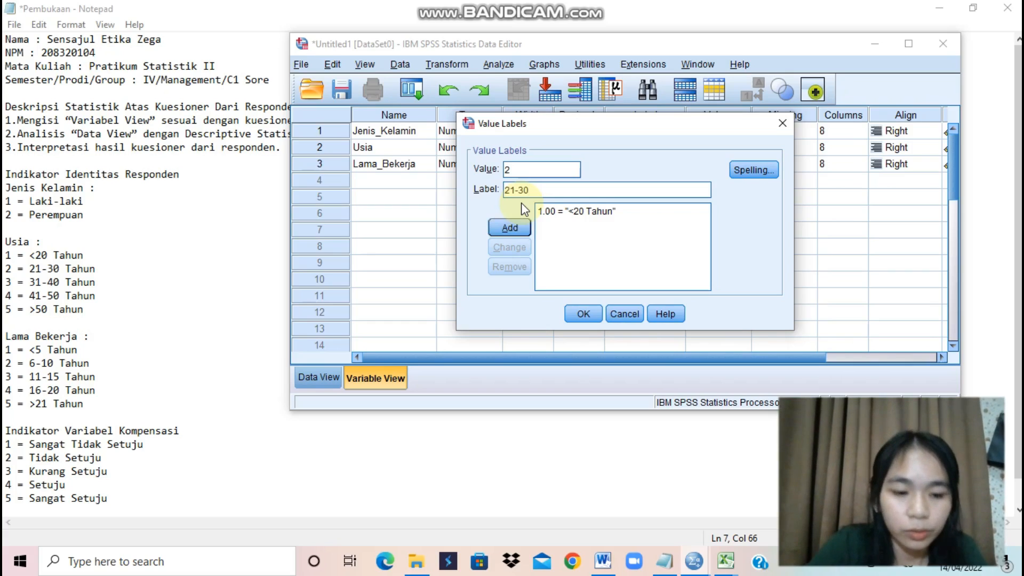
type("Tahun")
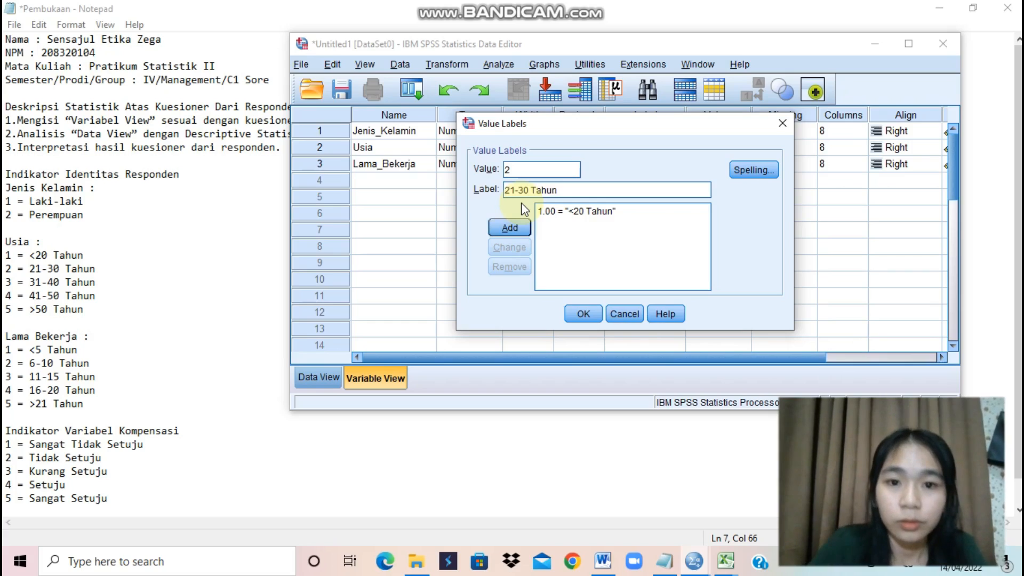
left_click(511, 228)
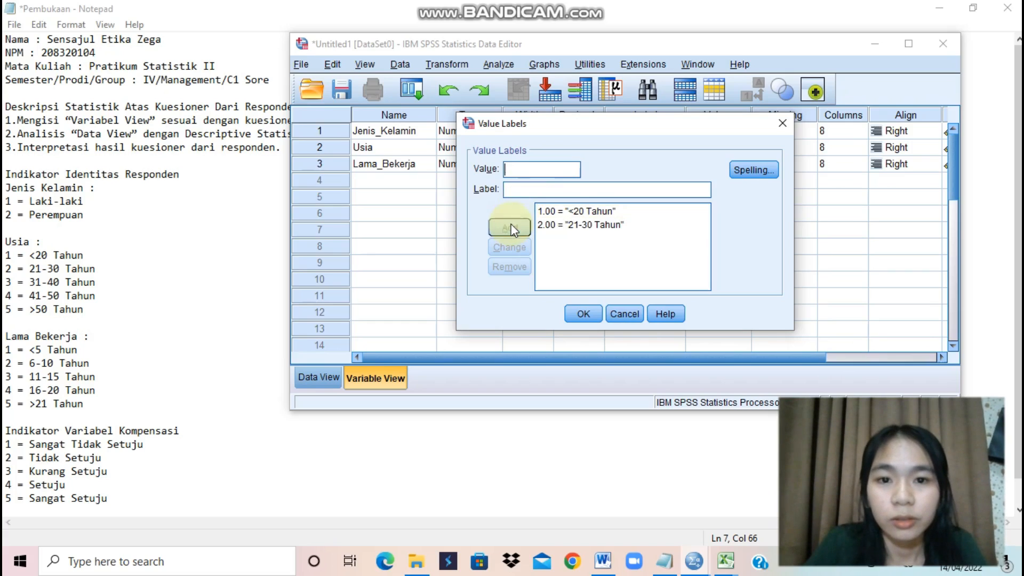
- Add a third value label to Jenis_Kelamin that defines 3 as "31-40 Tahun"
left_click(507, 169)
type("3")
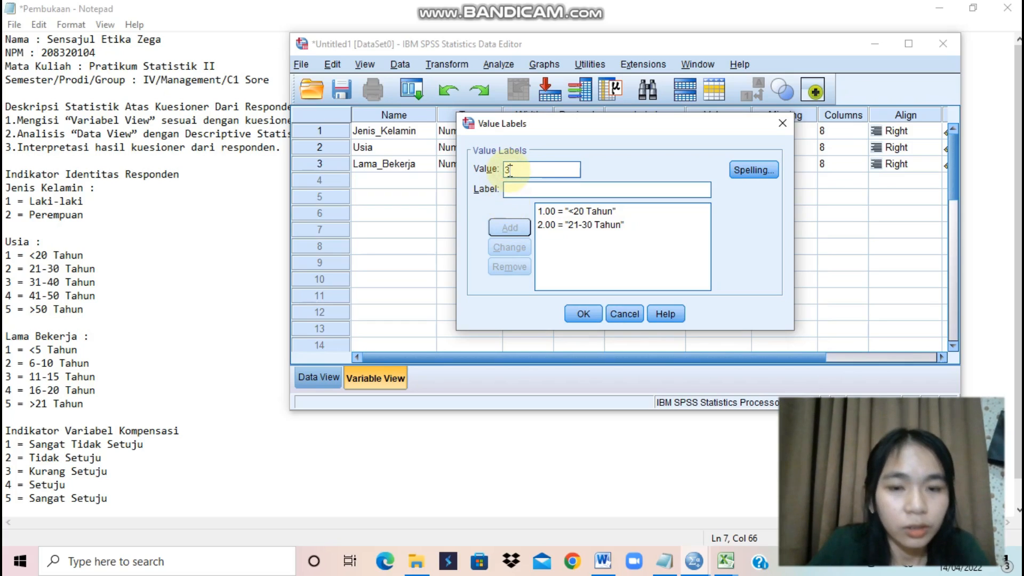
left_click(528, 195)
type("31")
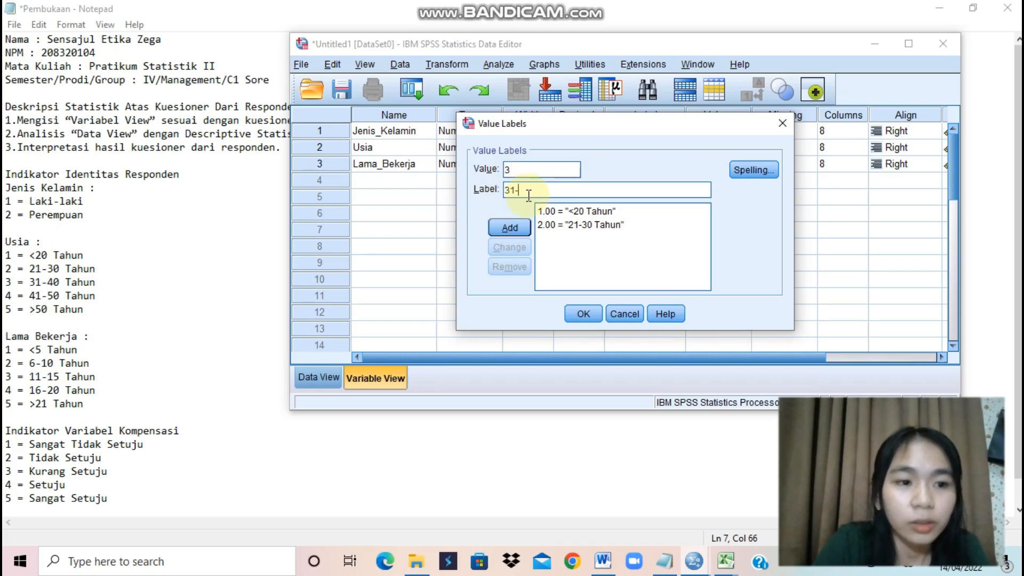
type("-4")
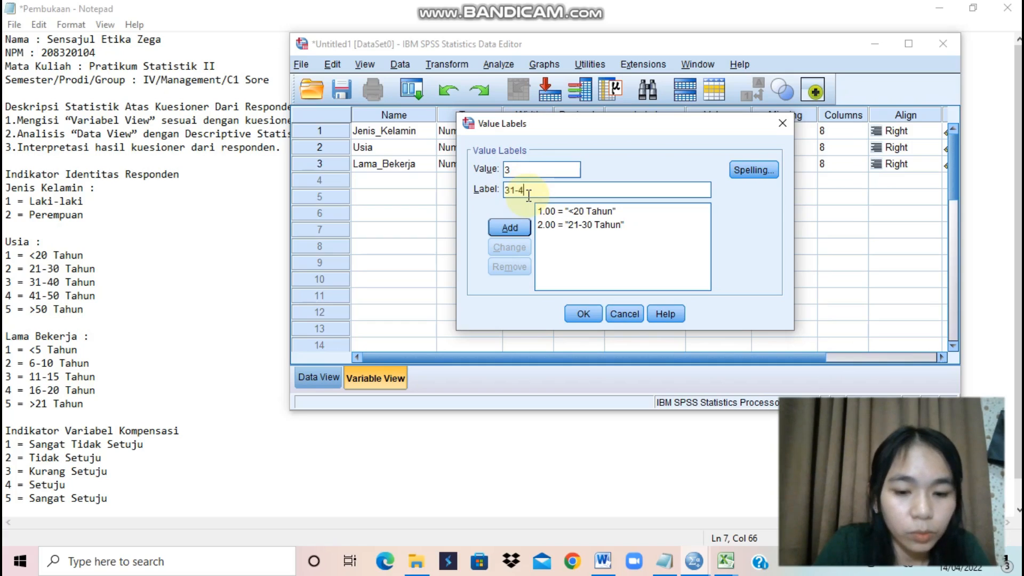
type("0 Tahun")
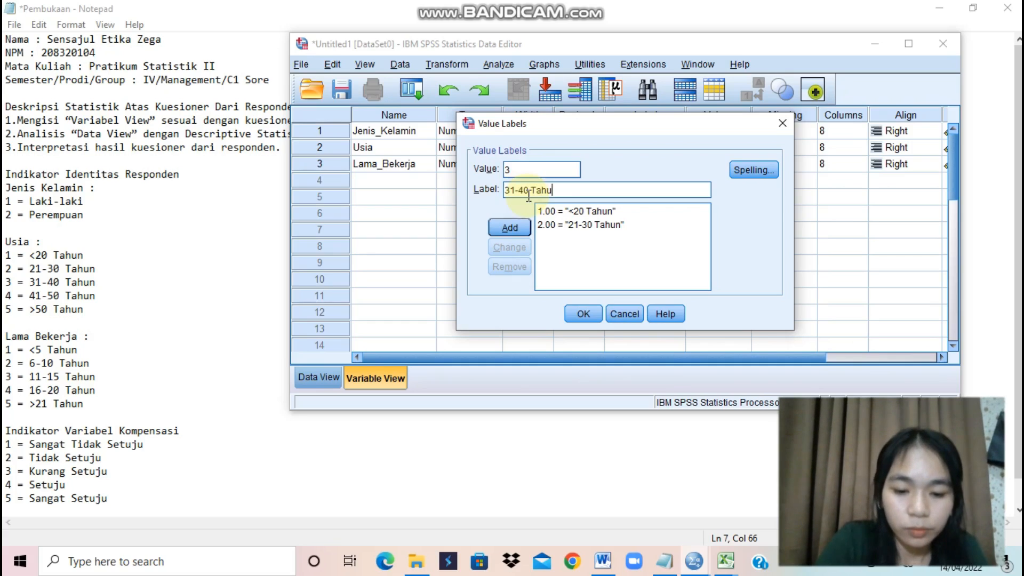
left_click(510, 224)
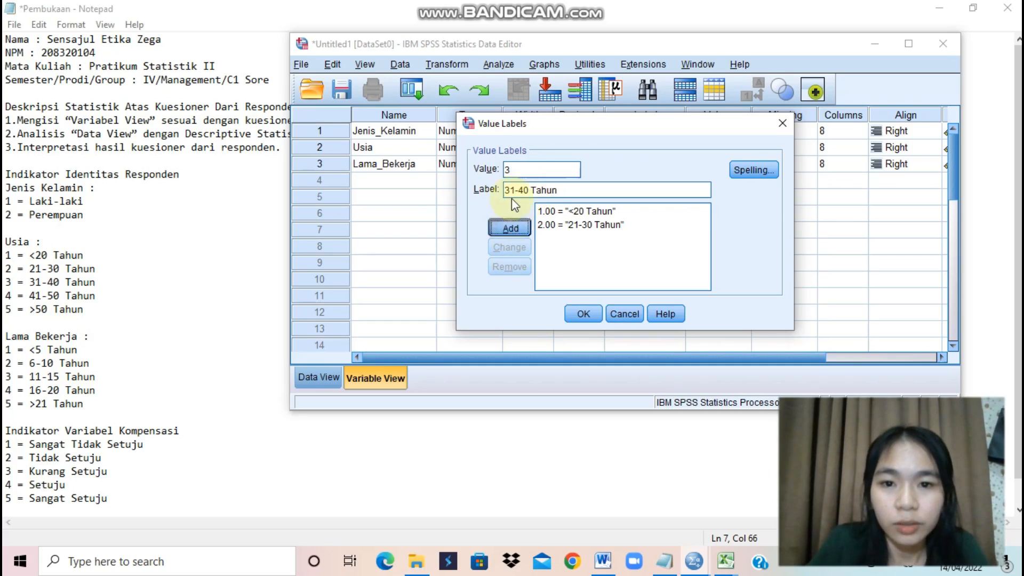
- Add a fourth value label to Jenis_Kelamin that defines 4 as "41-50 Tahun"
left_click(517, 167)
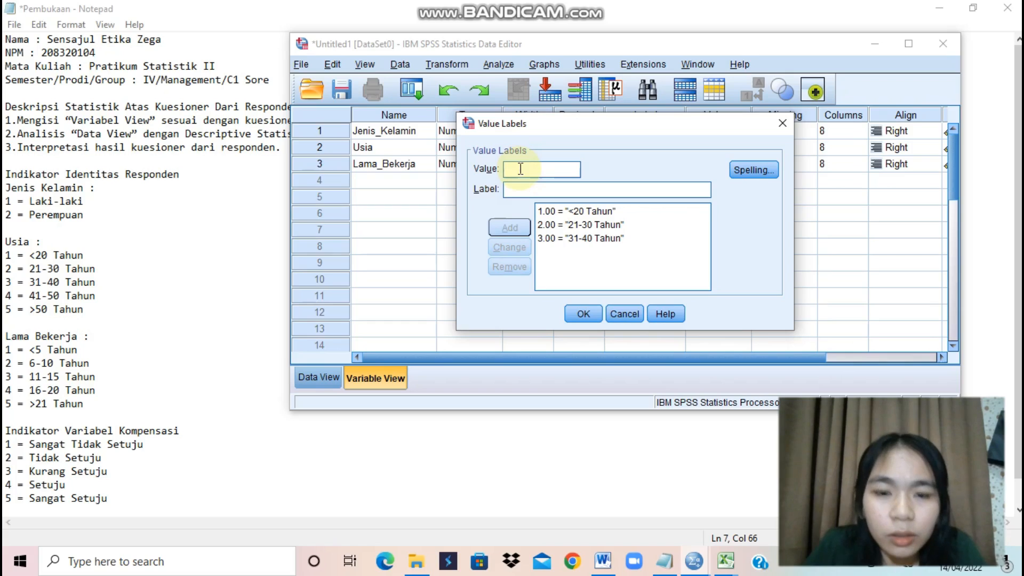
type("4")
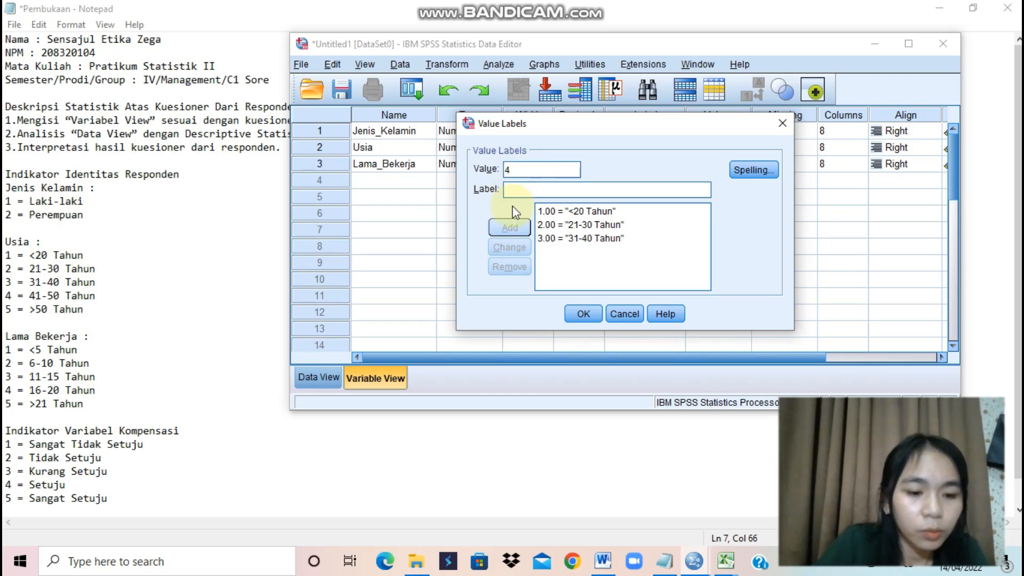
type("41-")
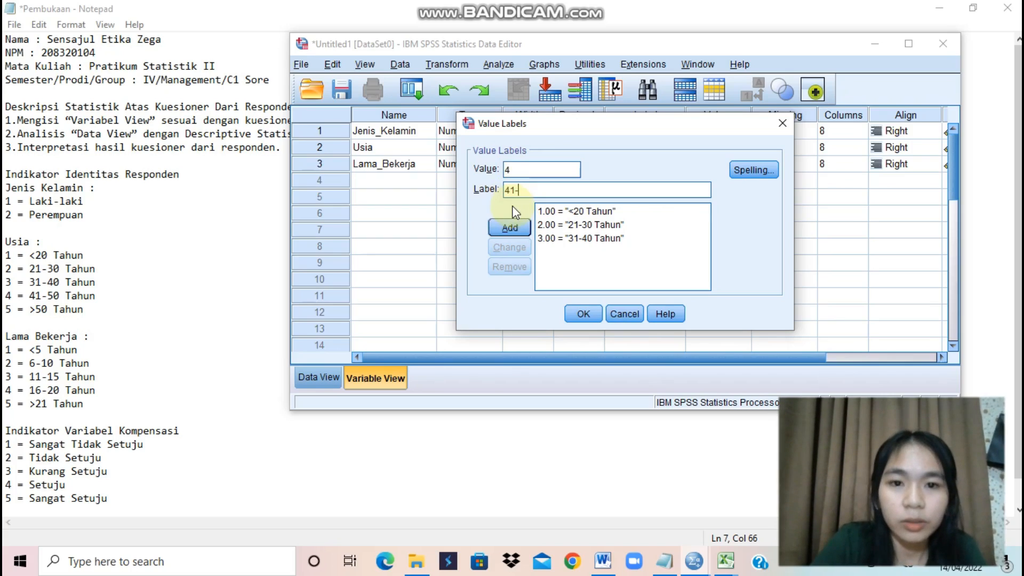
type("50")
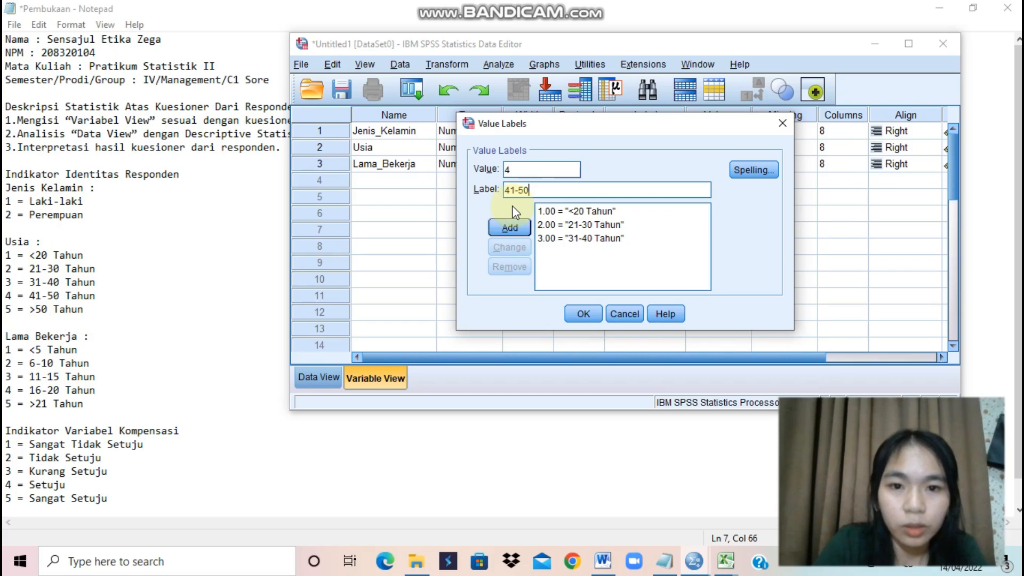
type(" TAhun")
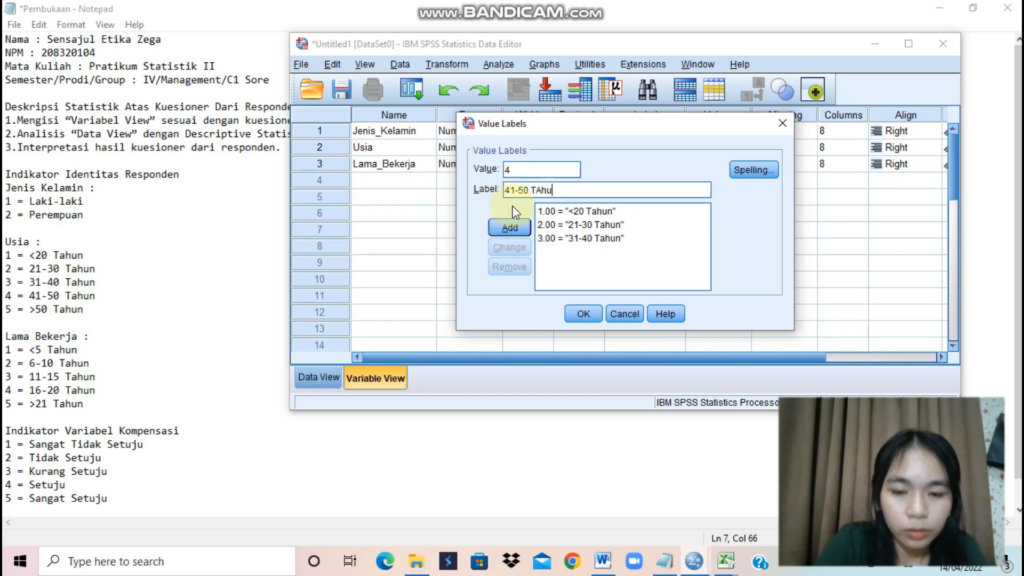
key("BackSpace")
key("BackSpace")
key("BackSpace")
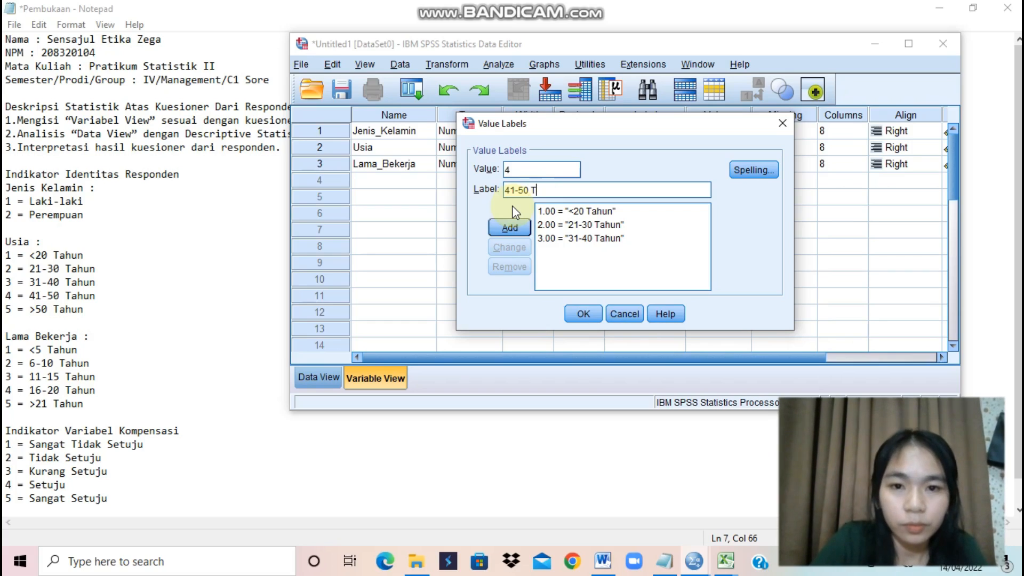
type("ahun")
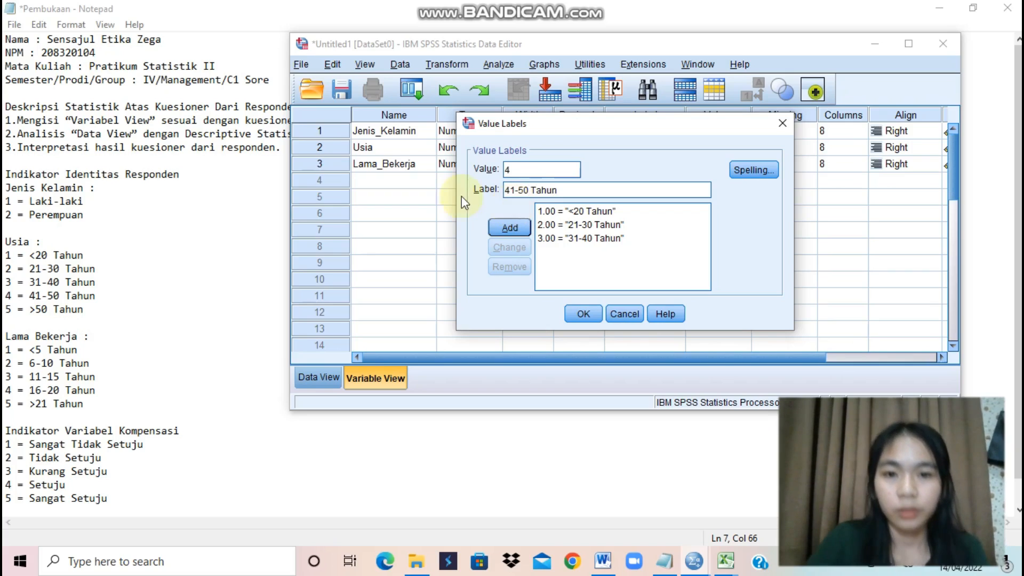
left_click(512, 228)
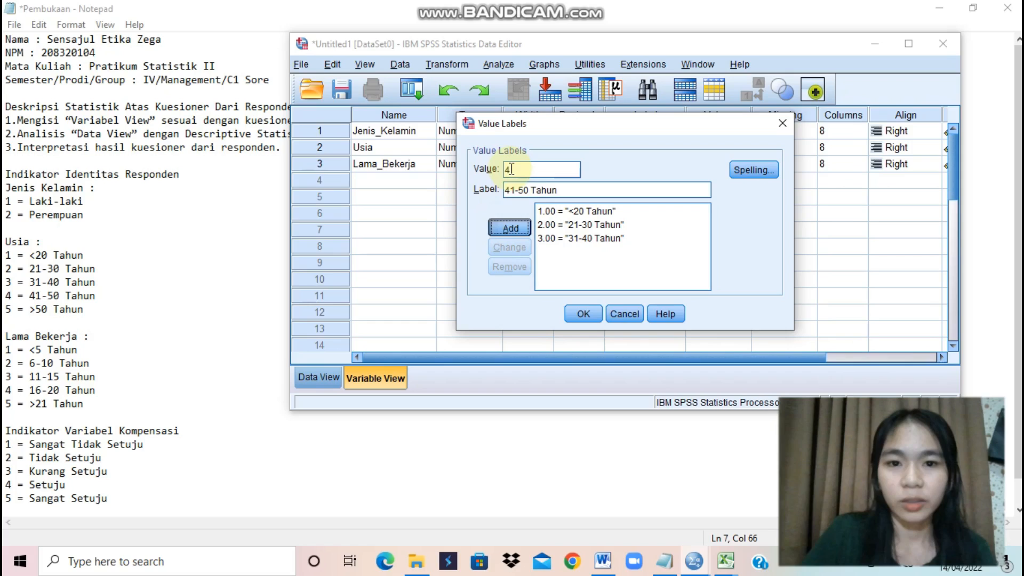
- Add a fifth value label defining 5 as ">50 Tahun" and apply the label set to Jenis_Kelamin
left_click(510, 169)
type("5")
left_click(522, 193)
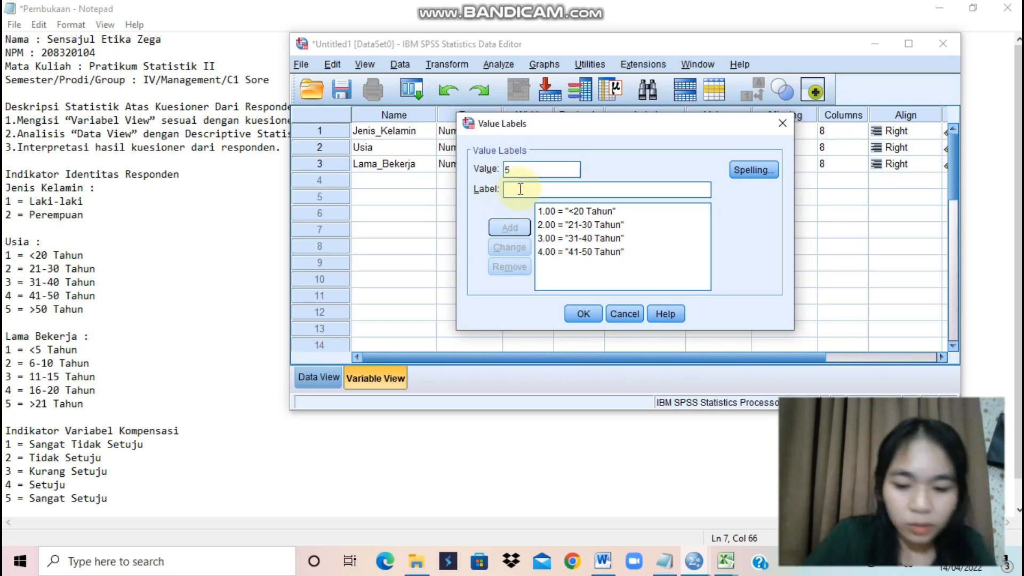
type(">")
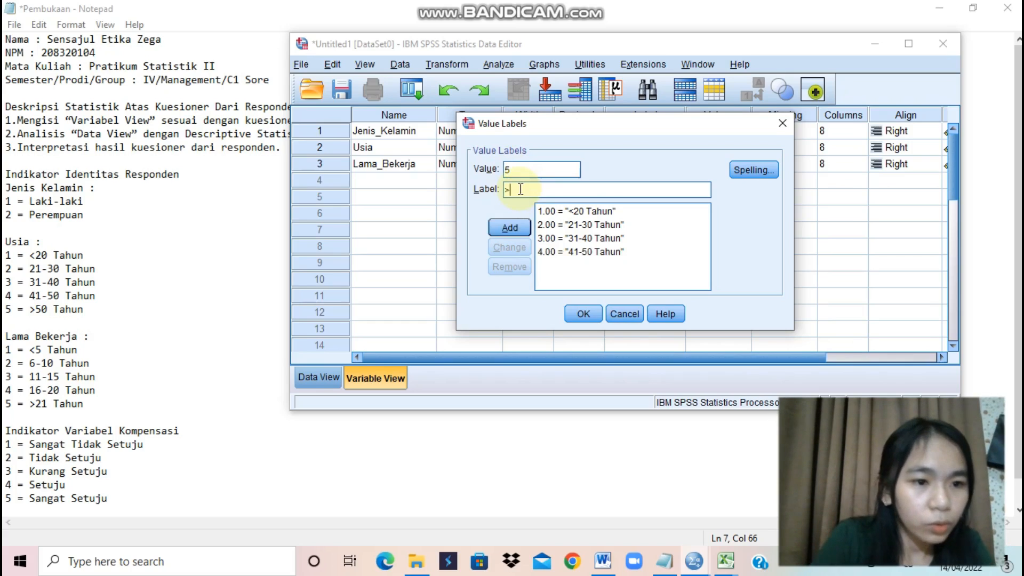
type("50")
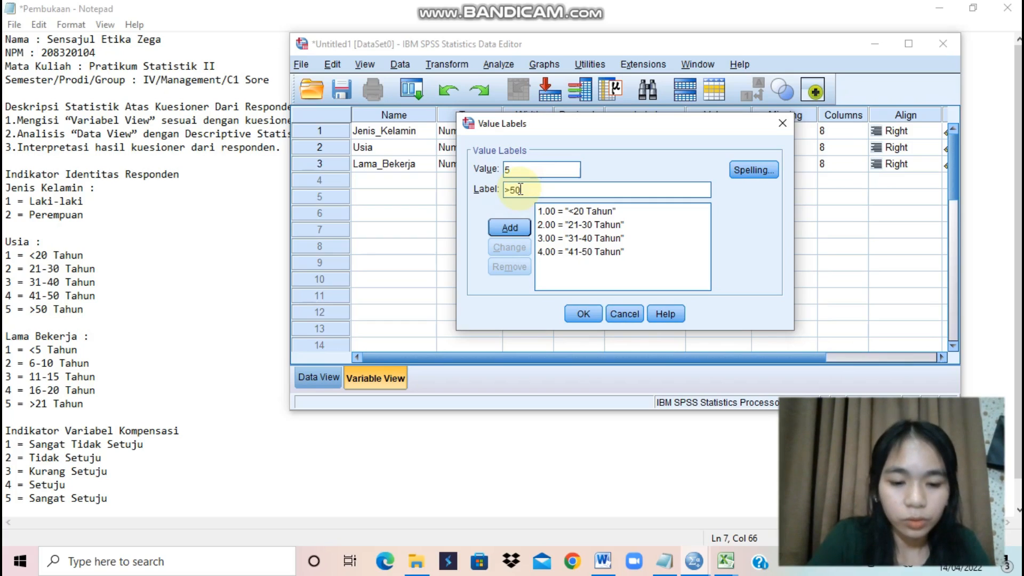
type(" Tahun")
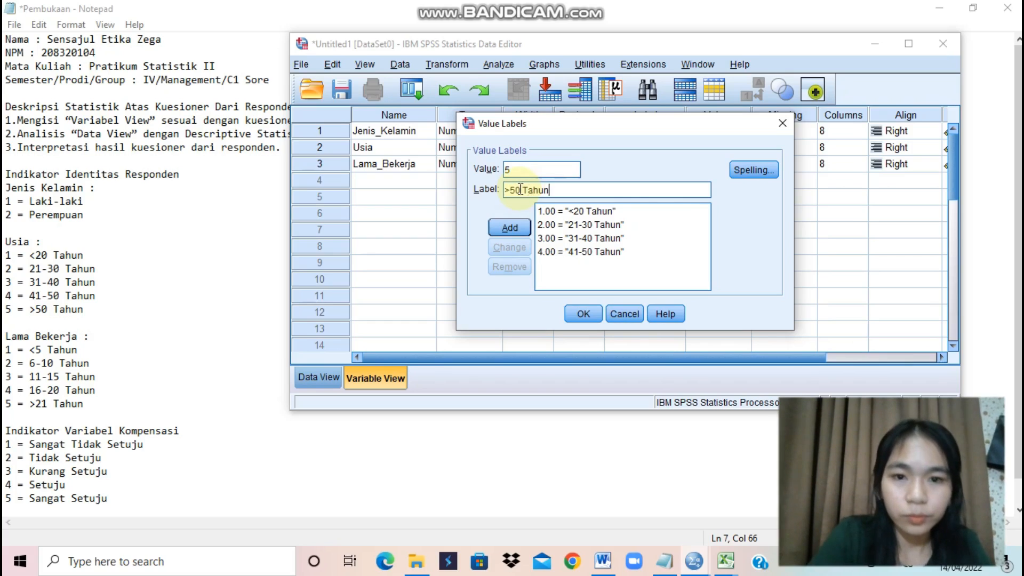
left_click(510, 228)
left_click(584, 314)
left_click(736, 147)
left_click(737, 147)
left_click(520, 168)
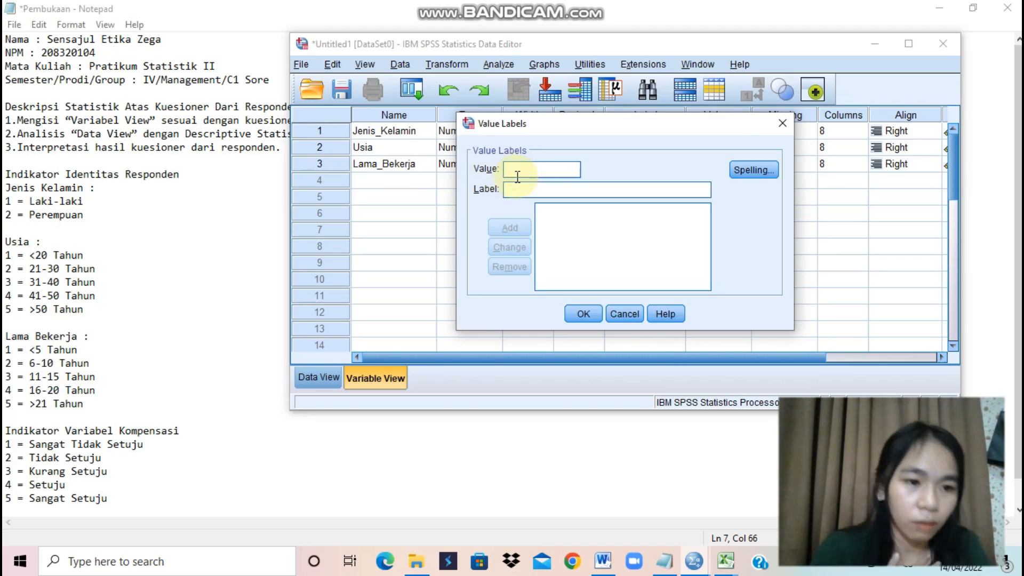
type("1")
left_click(521, 190)
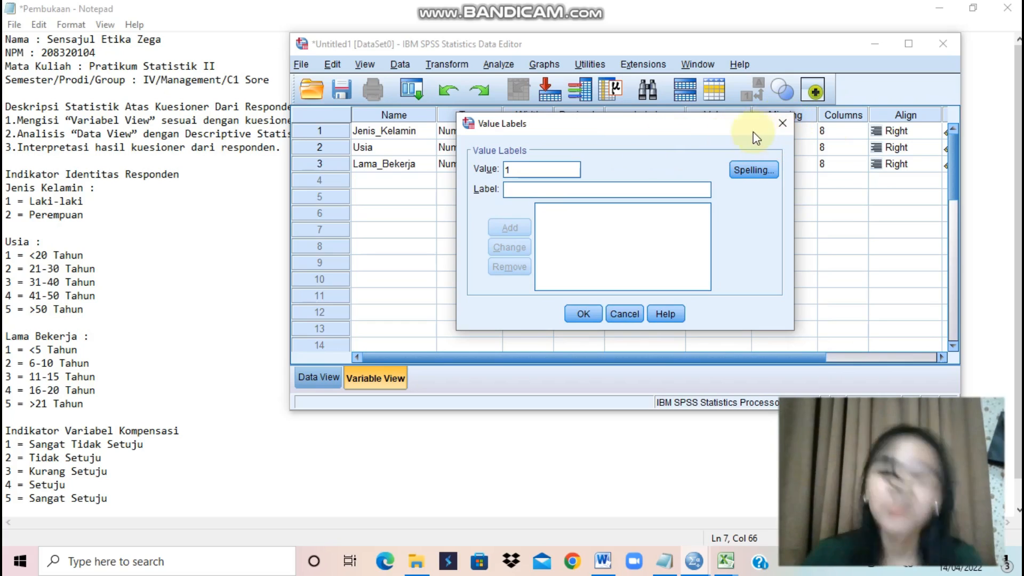
left_click(781, 126)
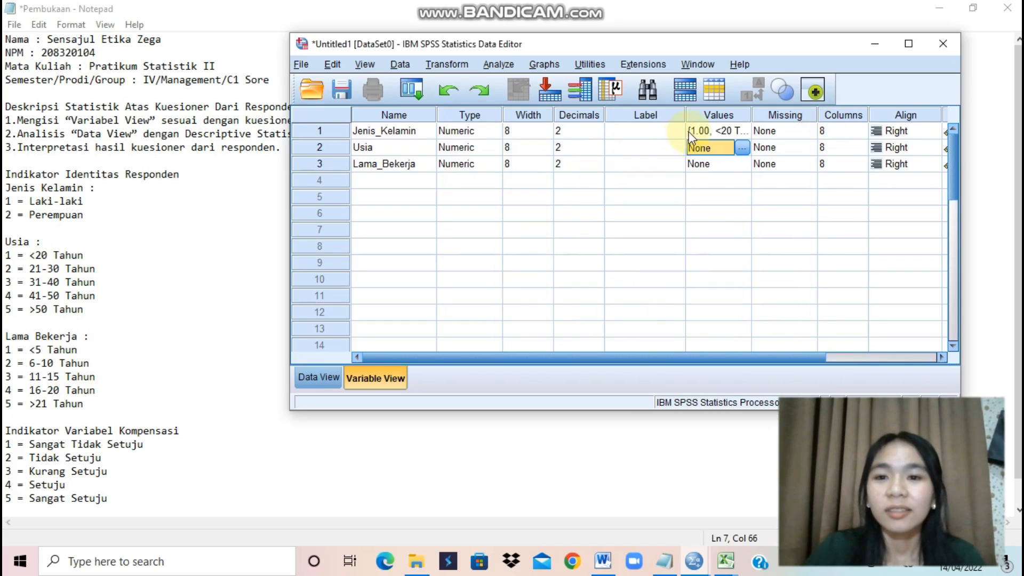
- Copy the age value labels from Jenis_Kelamin to the Values cell of Usia
left_click(737, 132)
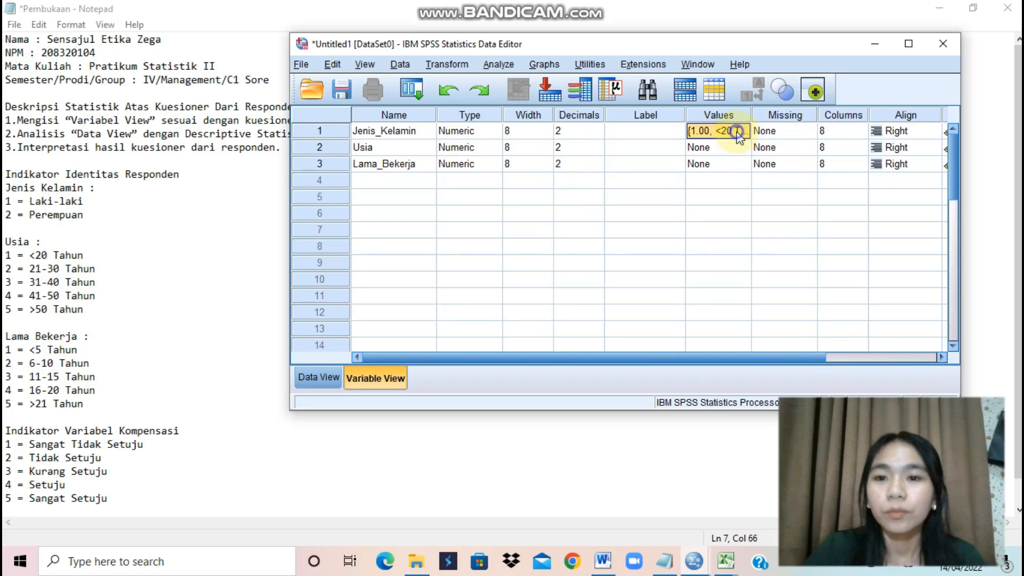
right_click(732, 150)
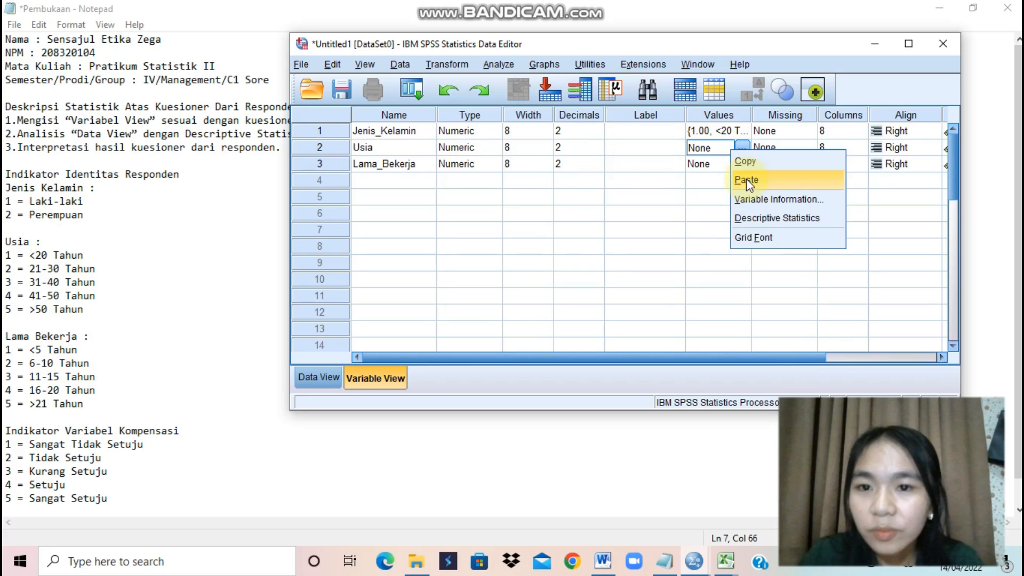
left_click(747, 180)
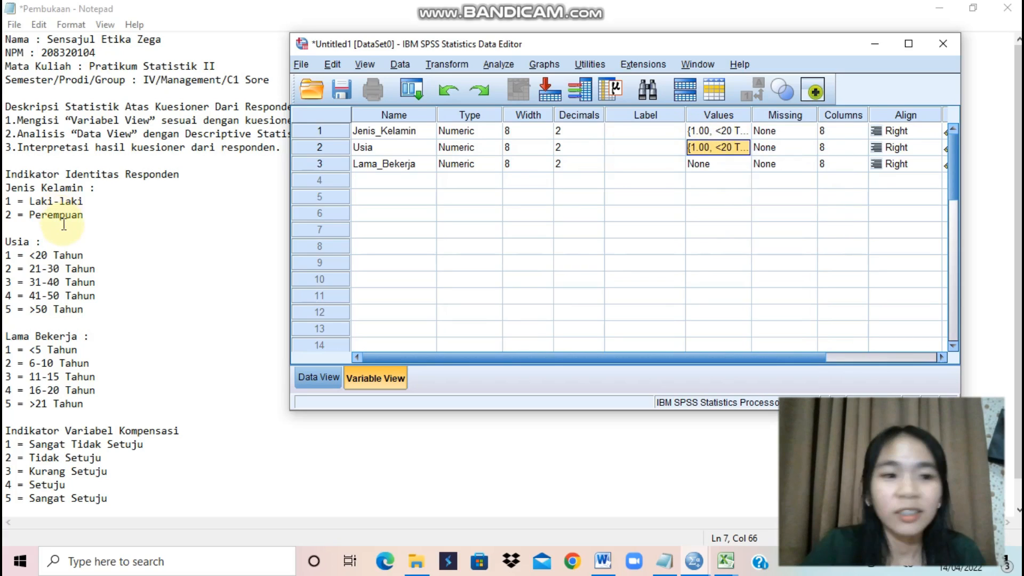
- Reopen the value labels of Jenis_Kelamin and remove all of its age category entries
left_click(722, 130)
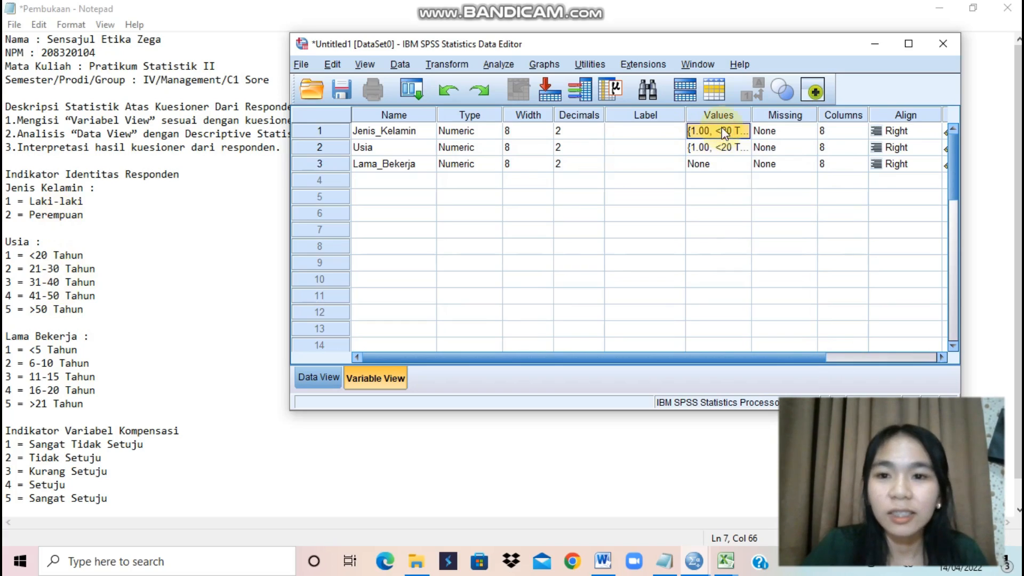
left_click(741, 131)
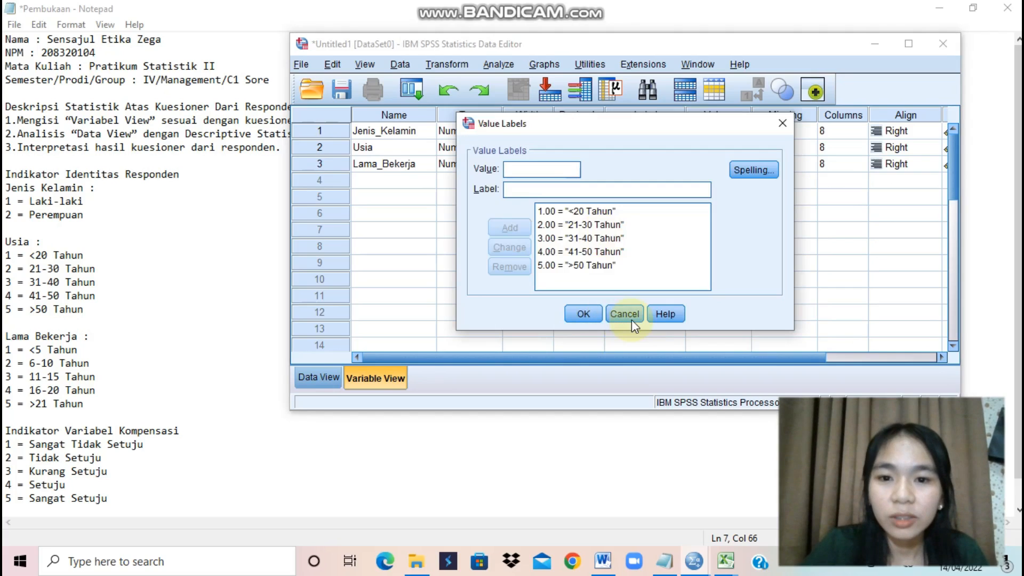
left_click(585, 239)
left_click(585, 267)
left_click(517, 268)
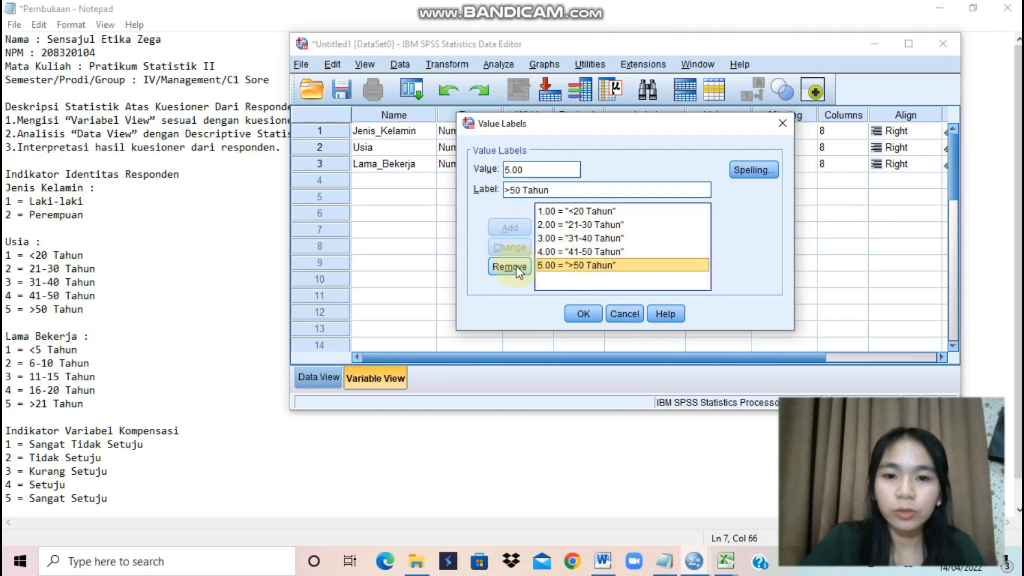
left_click(511, 266)
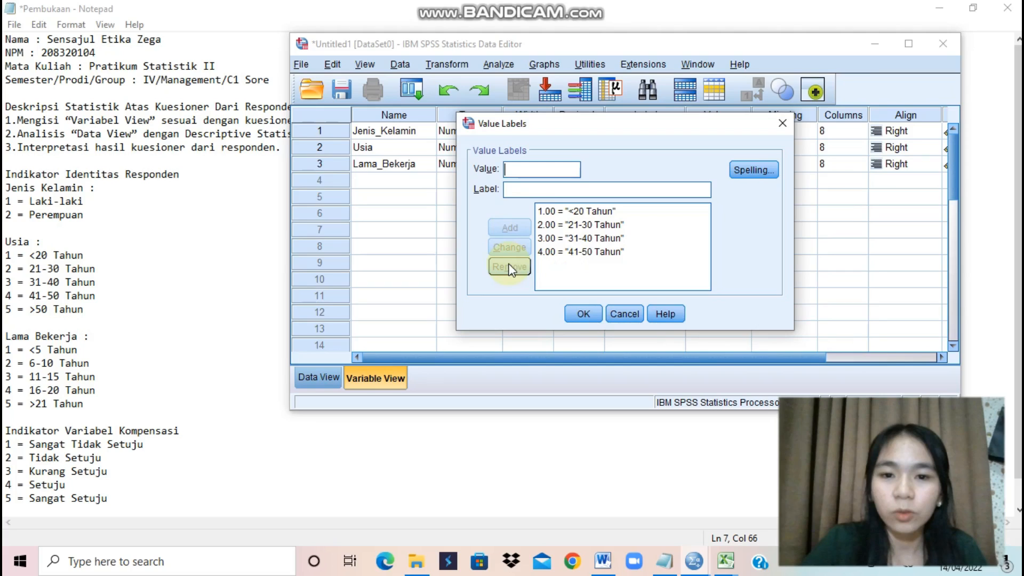
left_click(542, 252)
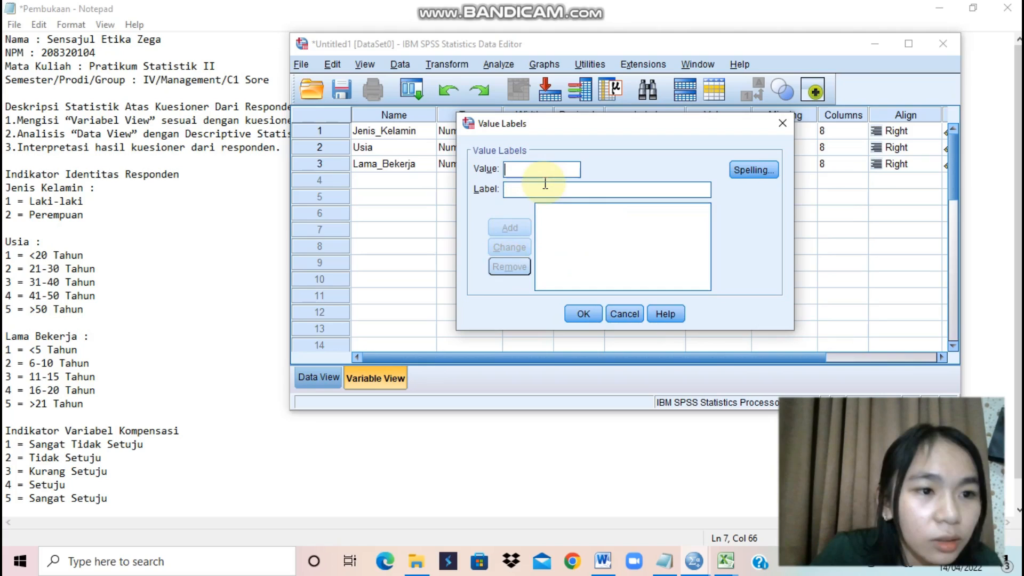
- Add a value label to Jenis_Kelamin that defines 1 as "Laki-laki"
type("1")
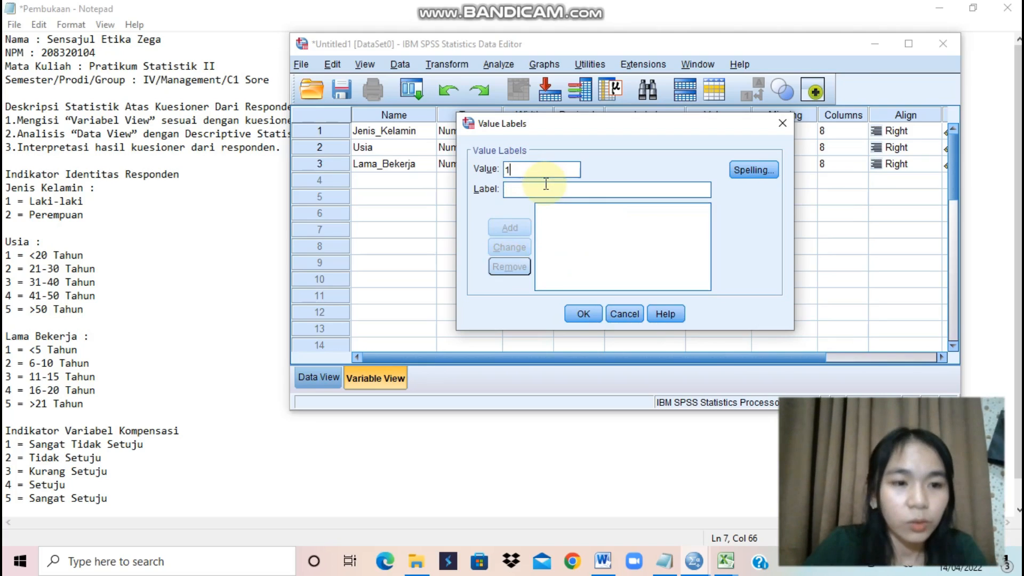
left_click(536, 189)
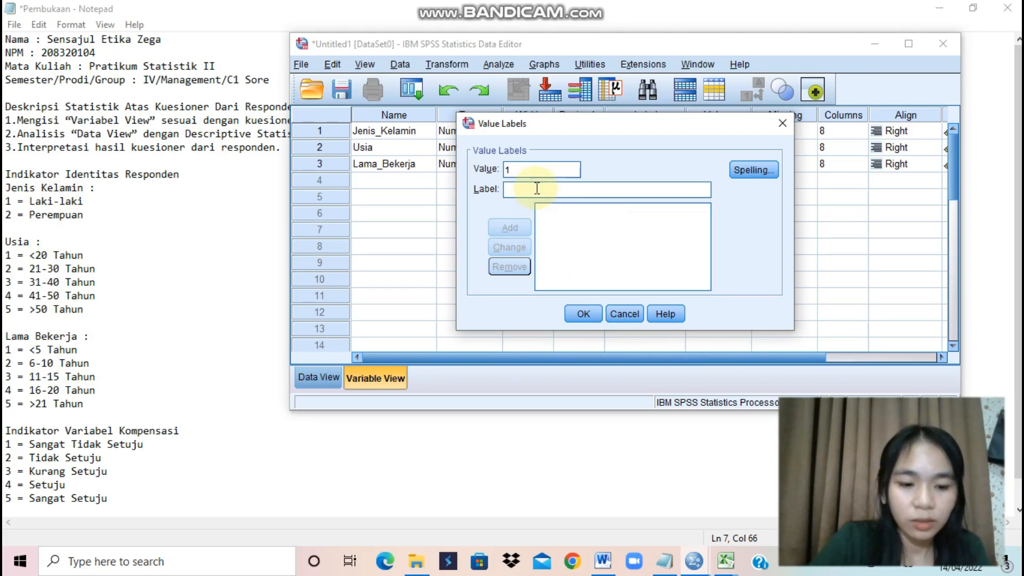
type("la")
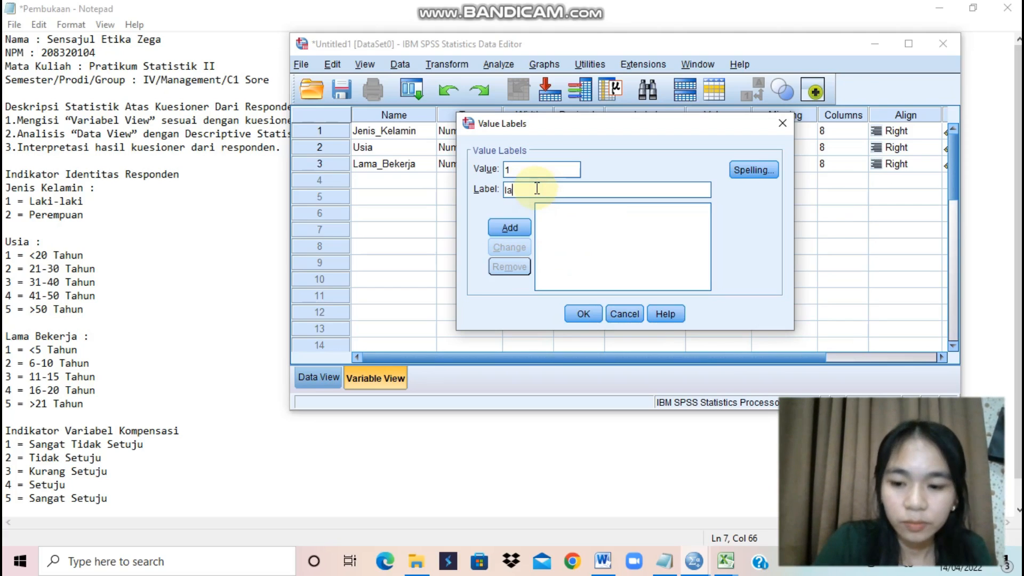
key("BackSpace")
key("BackSpace")
type("Laki-")
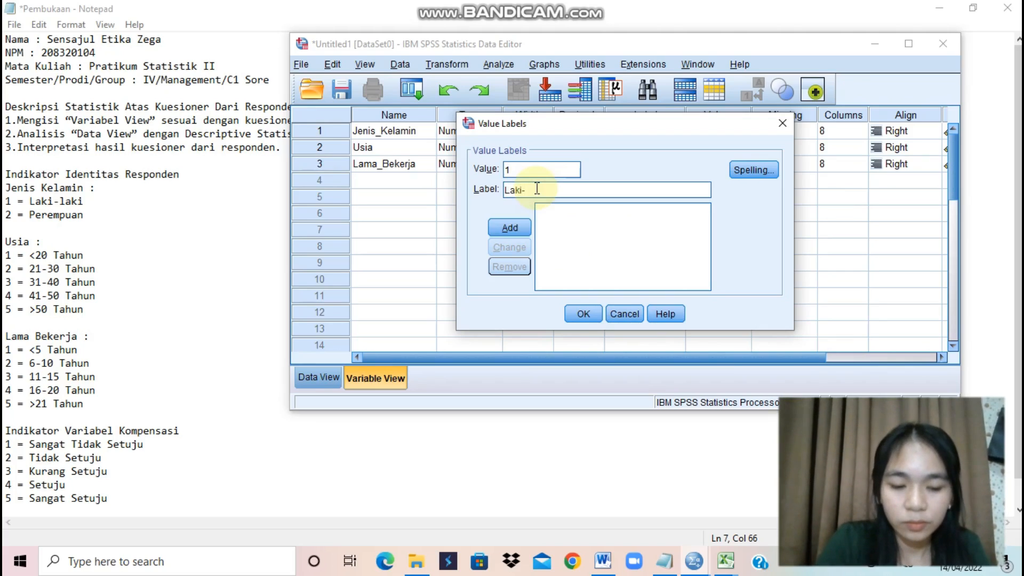
type("laki")
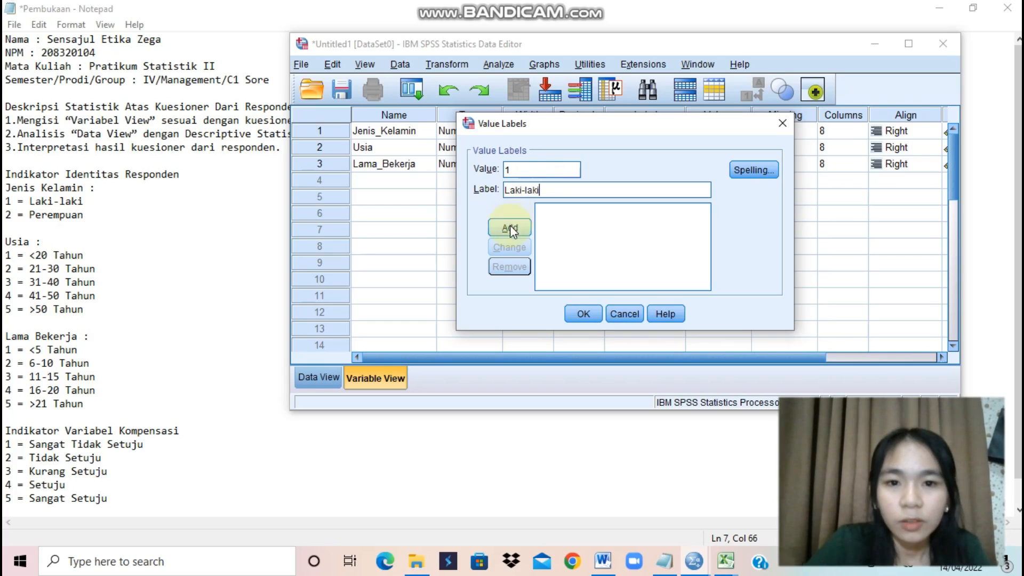
key("Return")
- Add a value label defining 2 as "Perempuan" and apply the label set to Jenis_Kelamin
type("2")
left_click(521, 186)
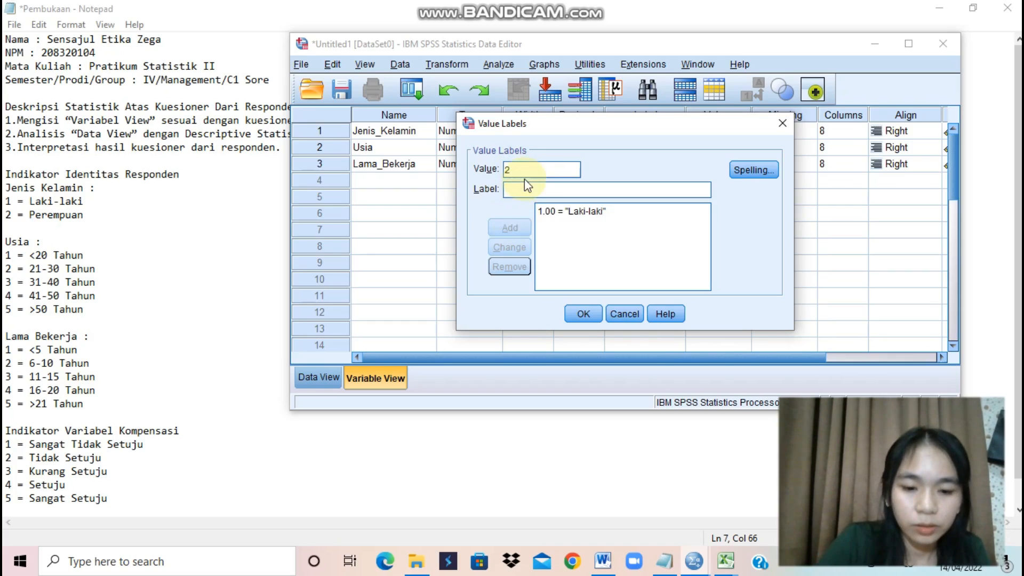
type("Perempuan")
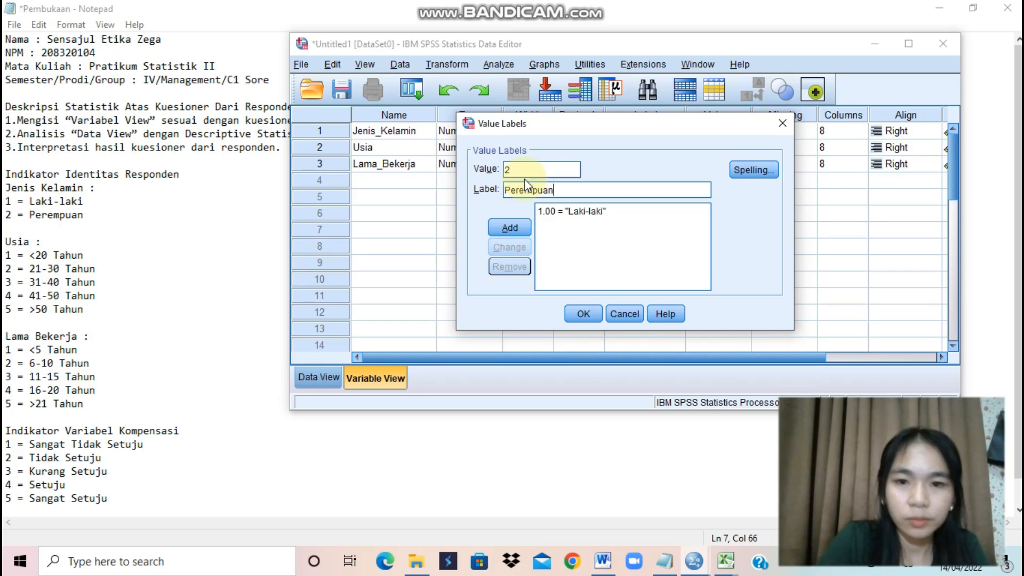
left_click(513, 229)
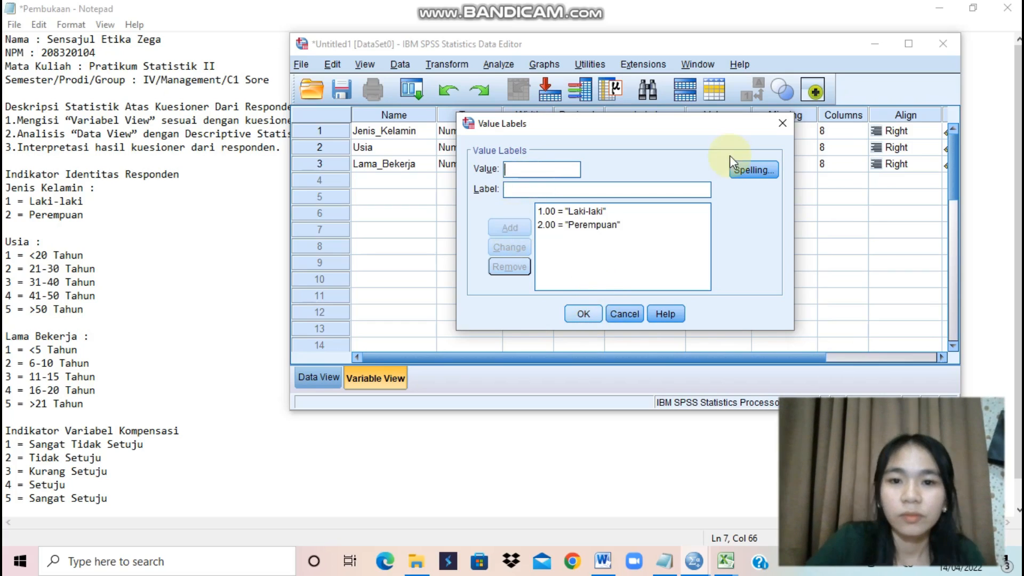
key("Return")
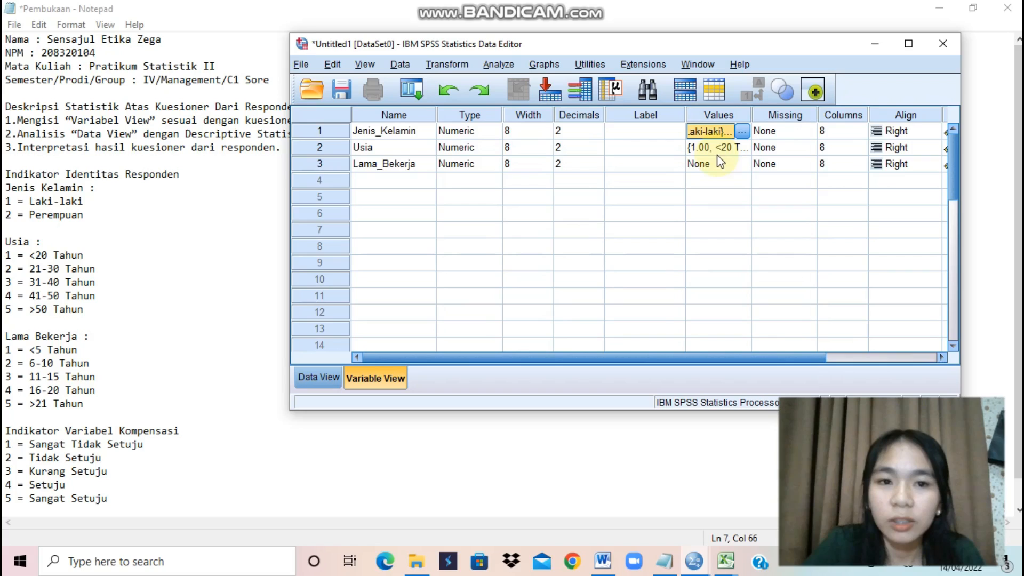
- Open the value labels of Lama_Bekerja and add a label that defines 1 as "<5 Tahun"
left_click(721, 162)
left_click(738, 164)
left_click(742, 165)
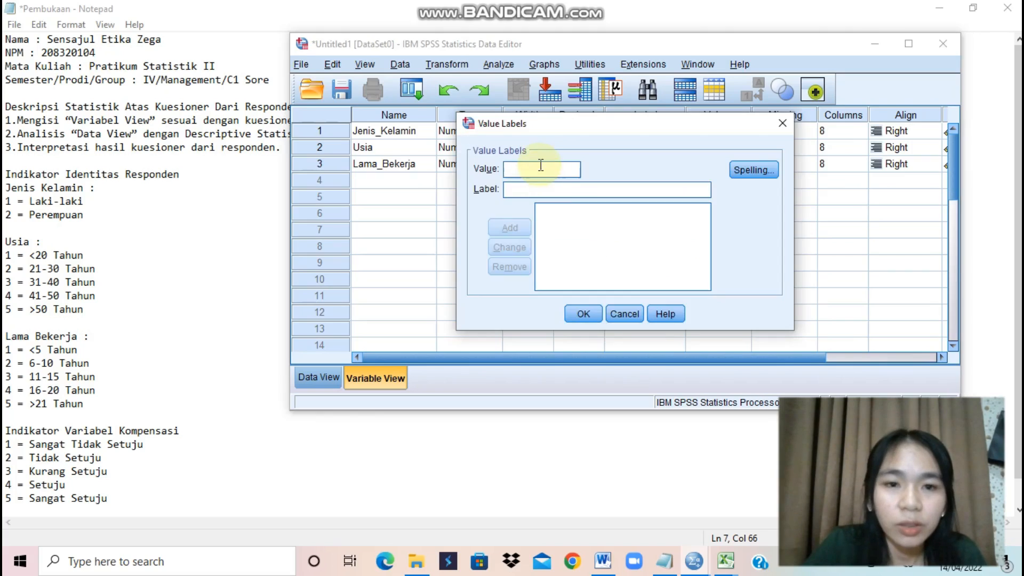
left_click(532, 171)
type("1")
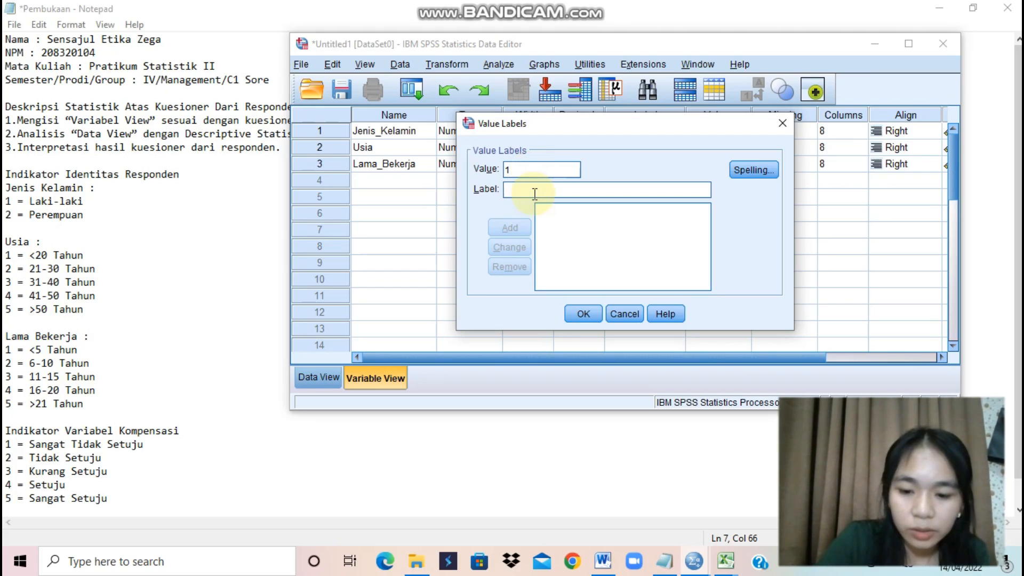
type("<")
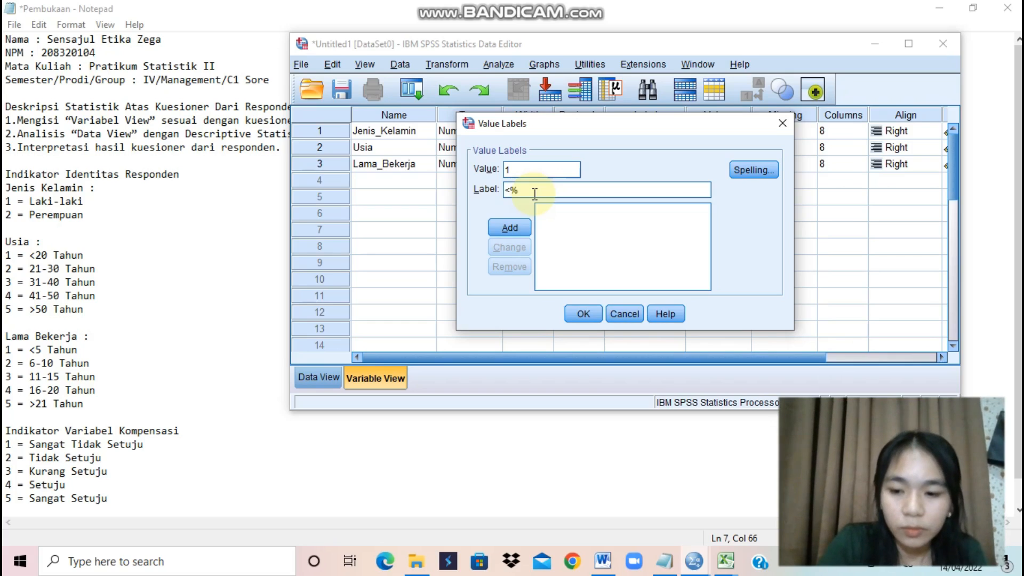
type("5 ")
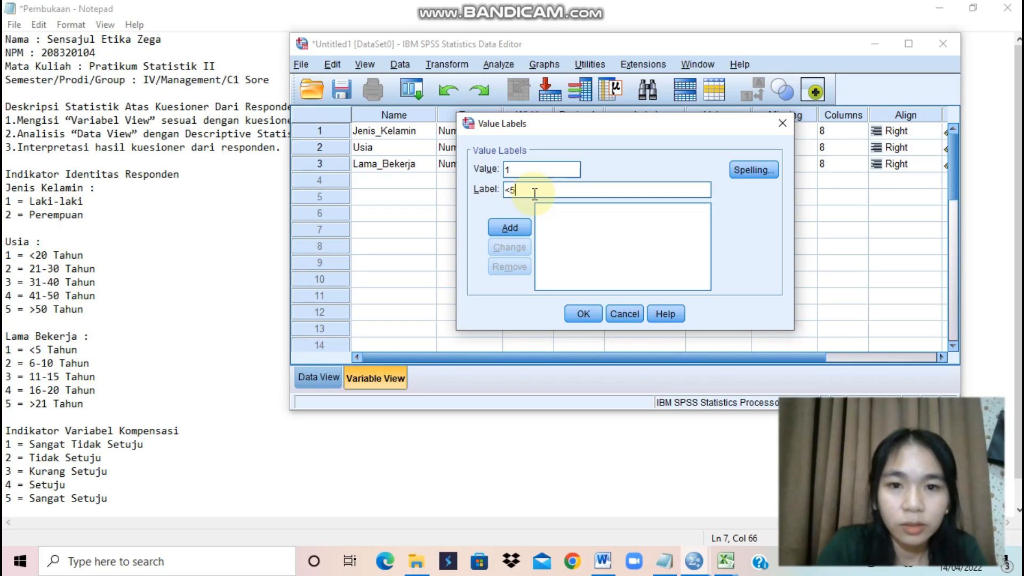
type("Tahun")
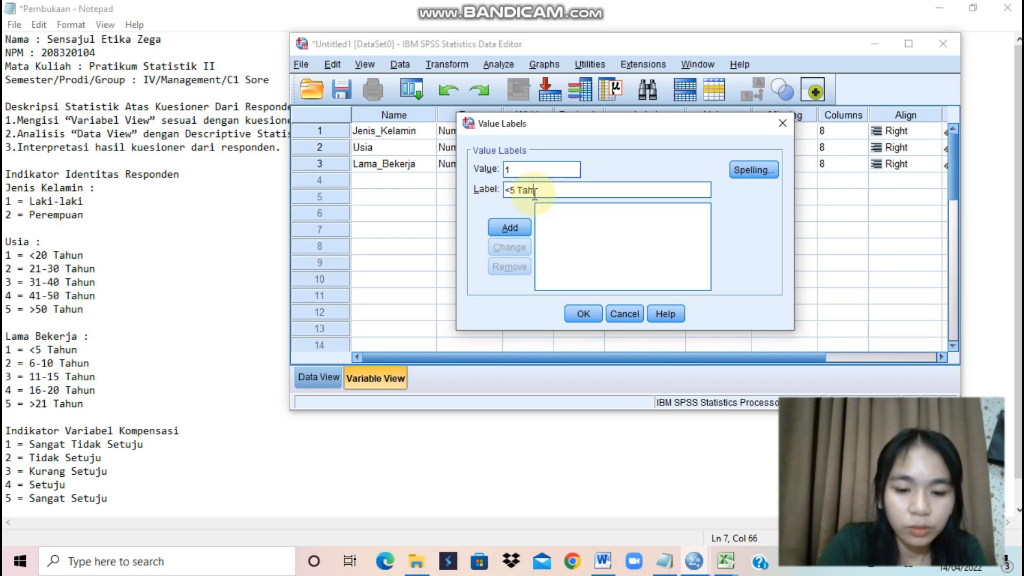
left_click(510, 228)
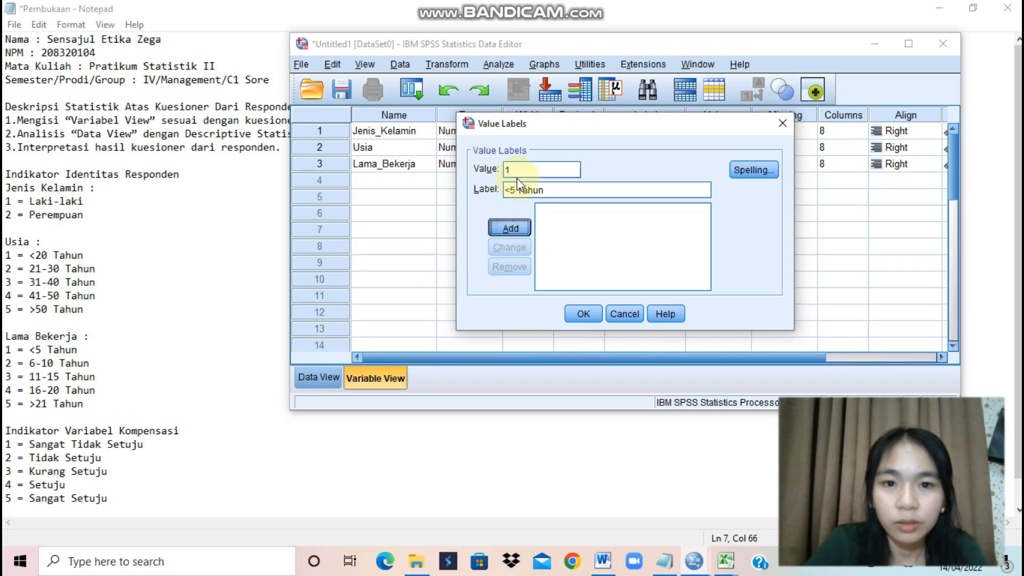
key("Return")
- Add a second value label to Lama_Bekerja that defines 2 as "6-10 Tahun"
type("2")
left_click(517, 192)
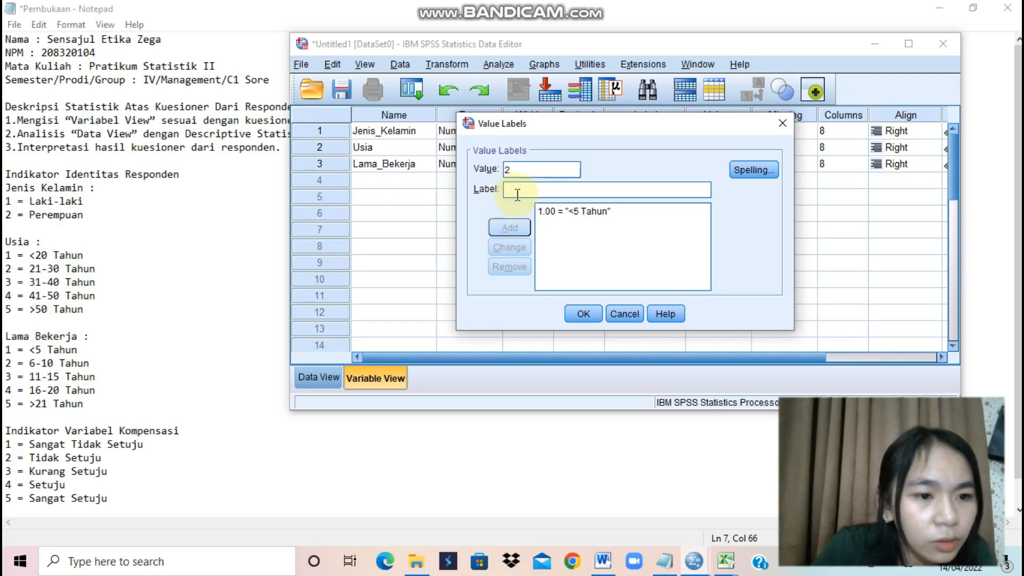
type("6")
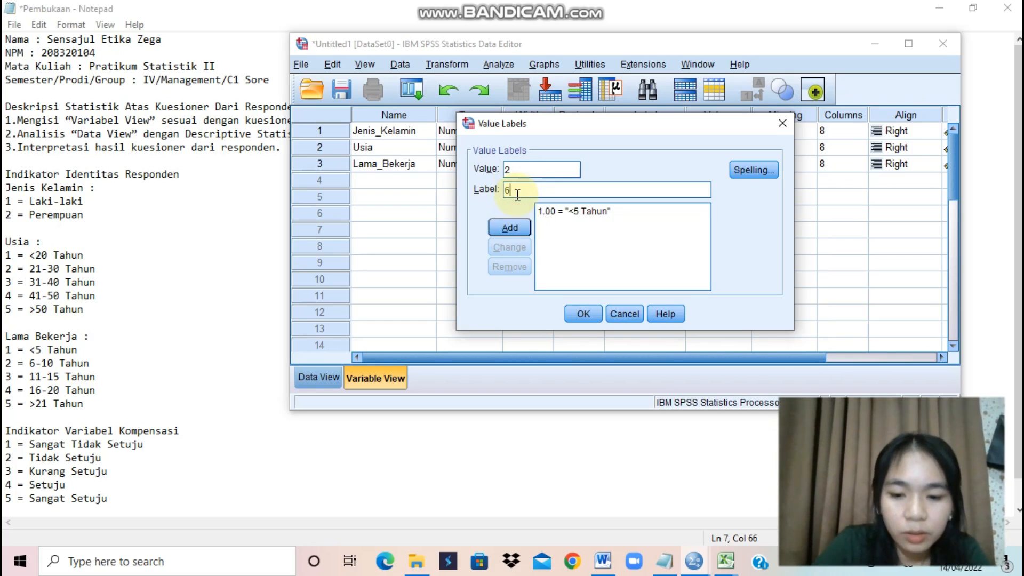
type("-10")
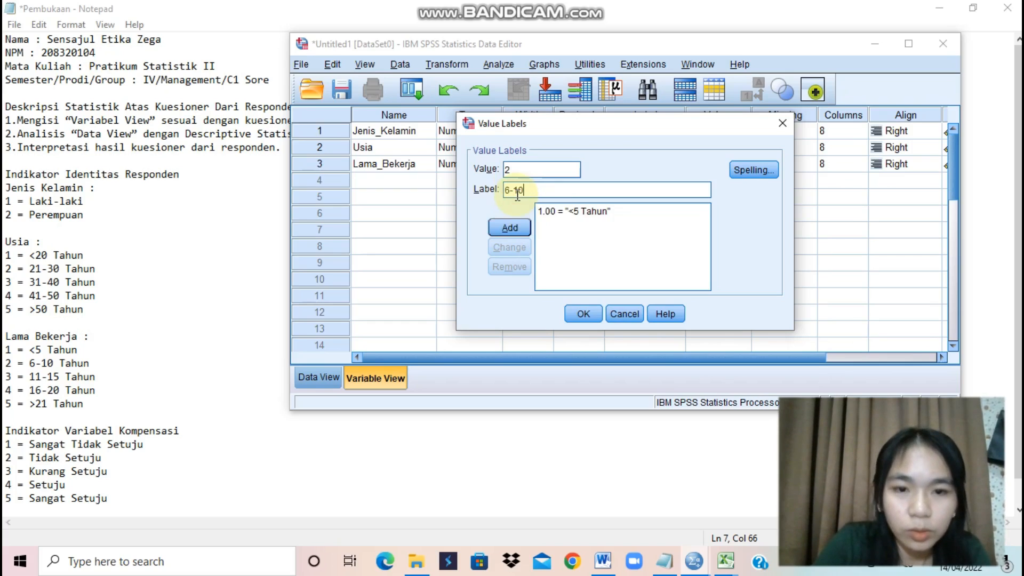
type(" Tahun")
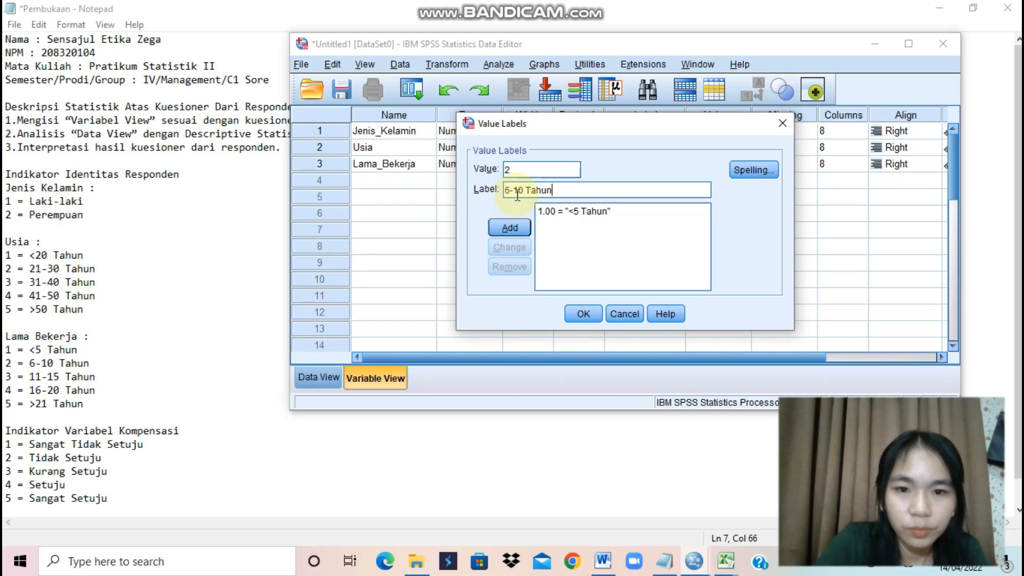
left_click(512, 228)
- Add a third value label to Lama_Bekerja that defines 3 as "11-15 Tahun"
type("3")
left_click(514, 189)
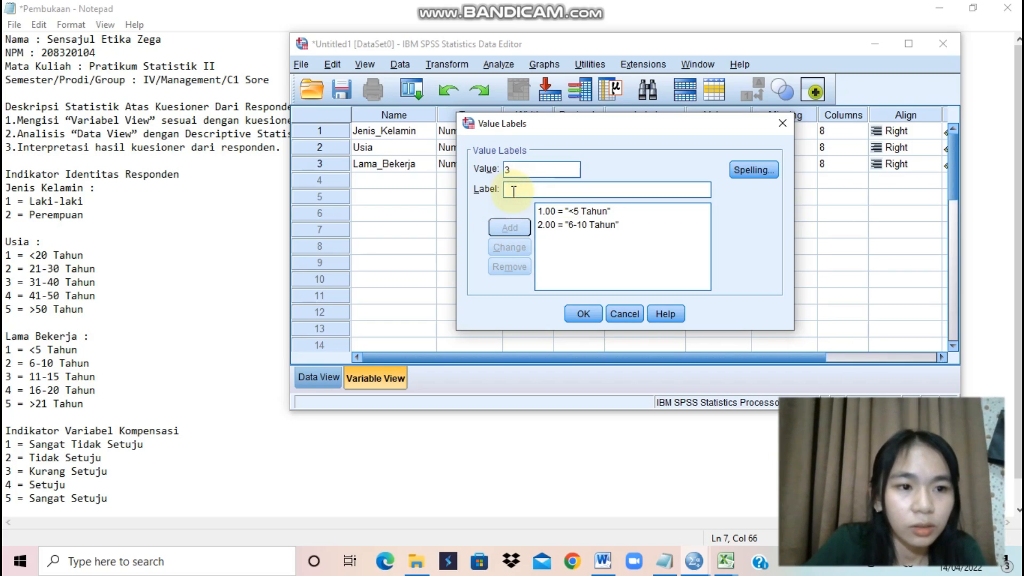
type("11")
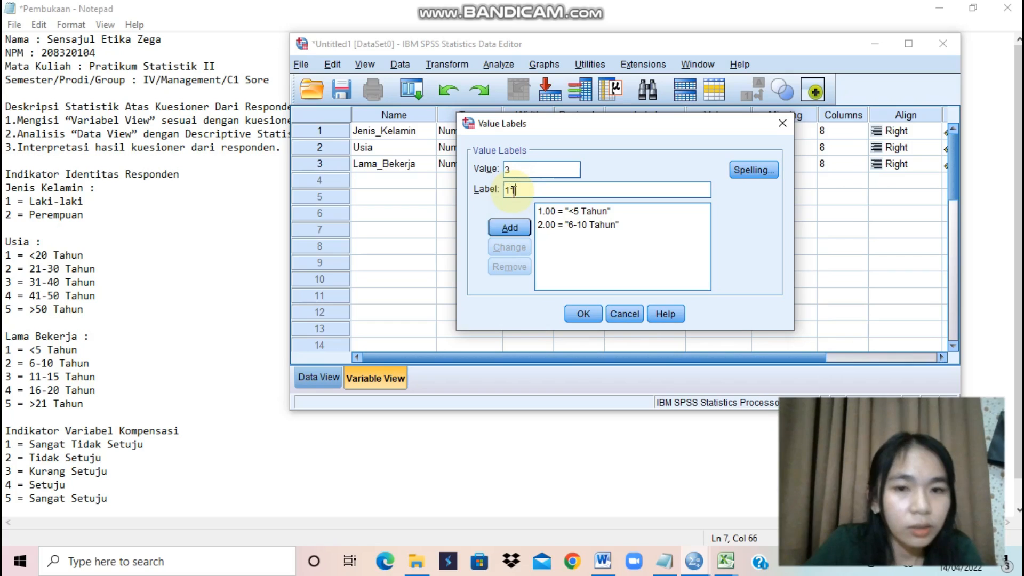
type("-")
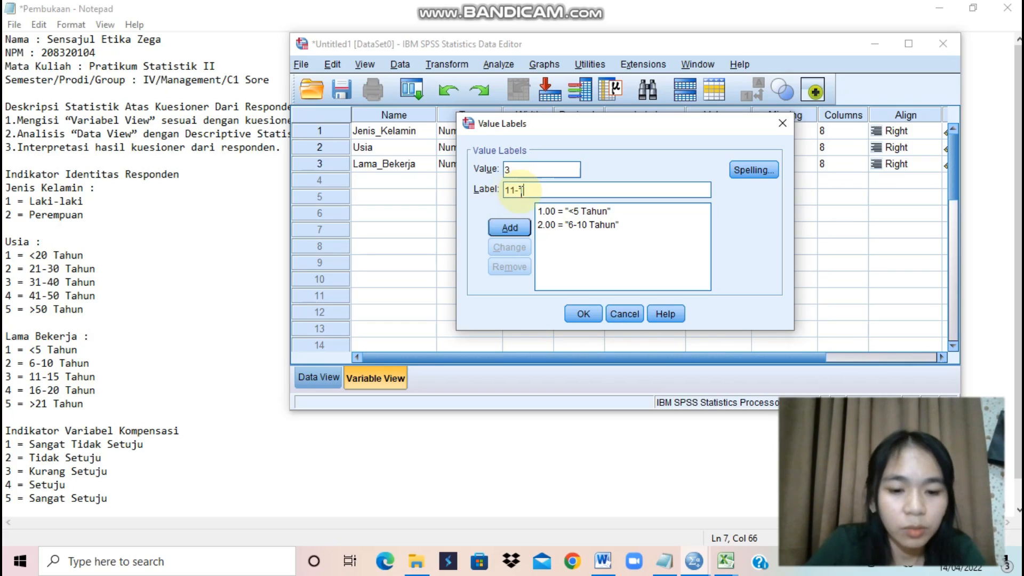
type("15 Ta")
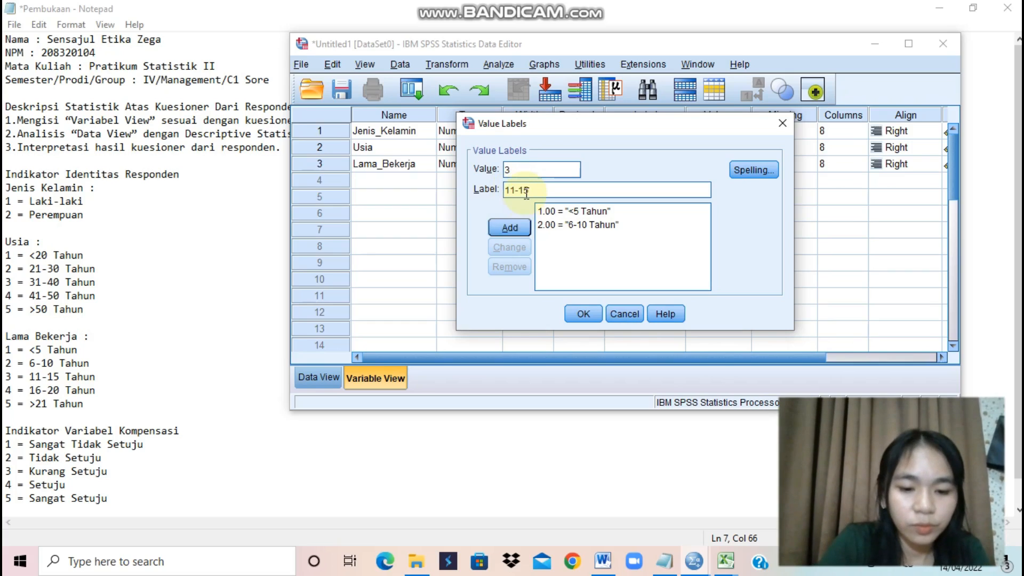
type("hun")
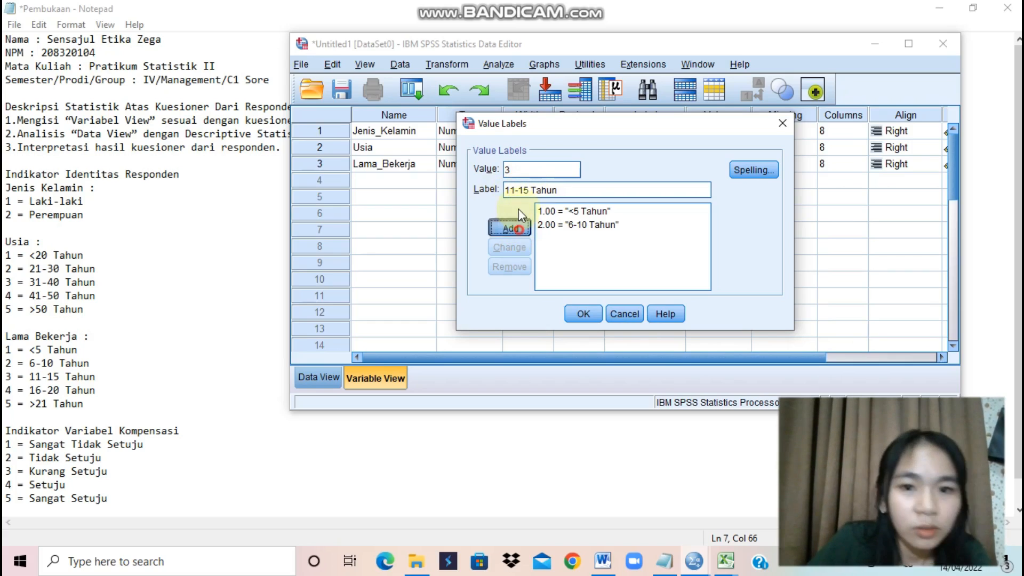
left_click(520, 231)
- Add a fourth value label to Lama_Bekerja that defines 4 as "16-20 Tahun"
type("4")
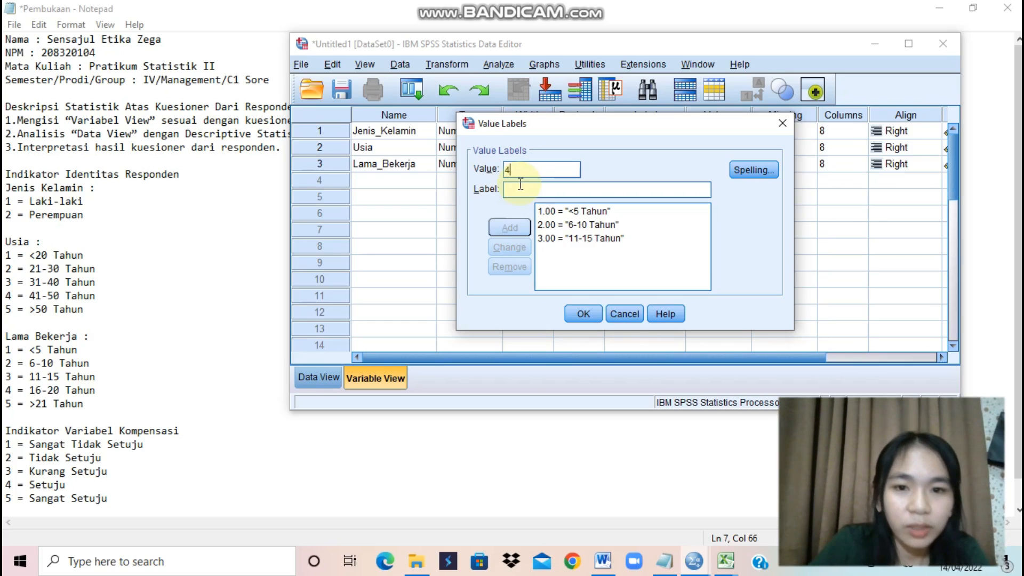
left_click(521, 196)
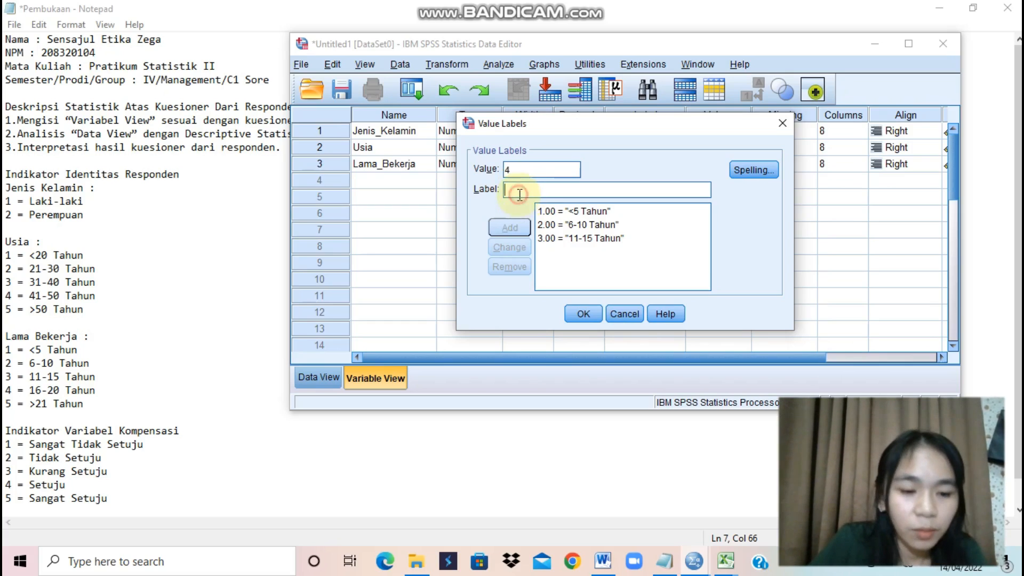
type("16-")
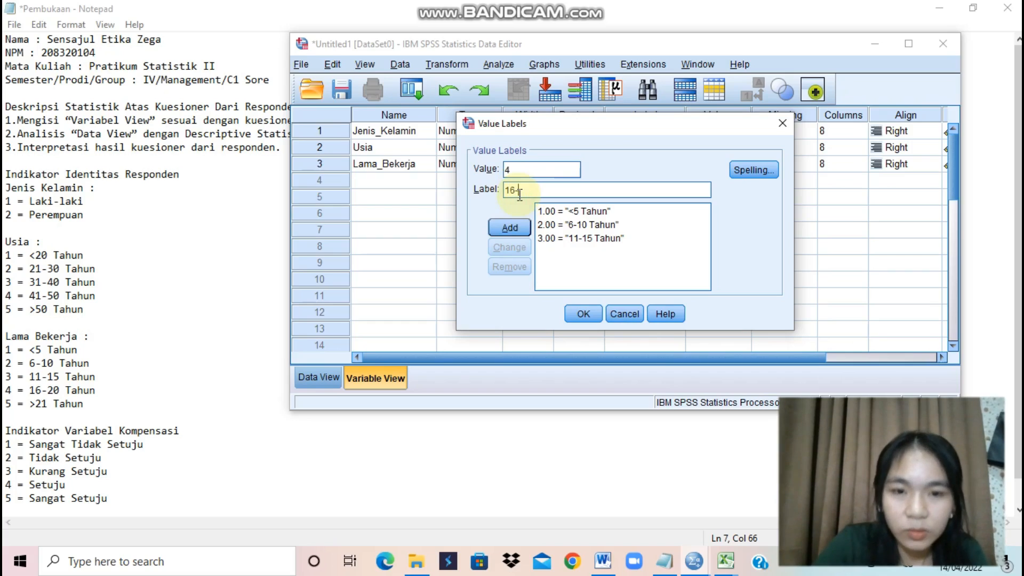
type("20")
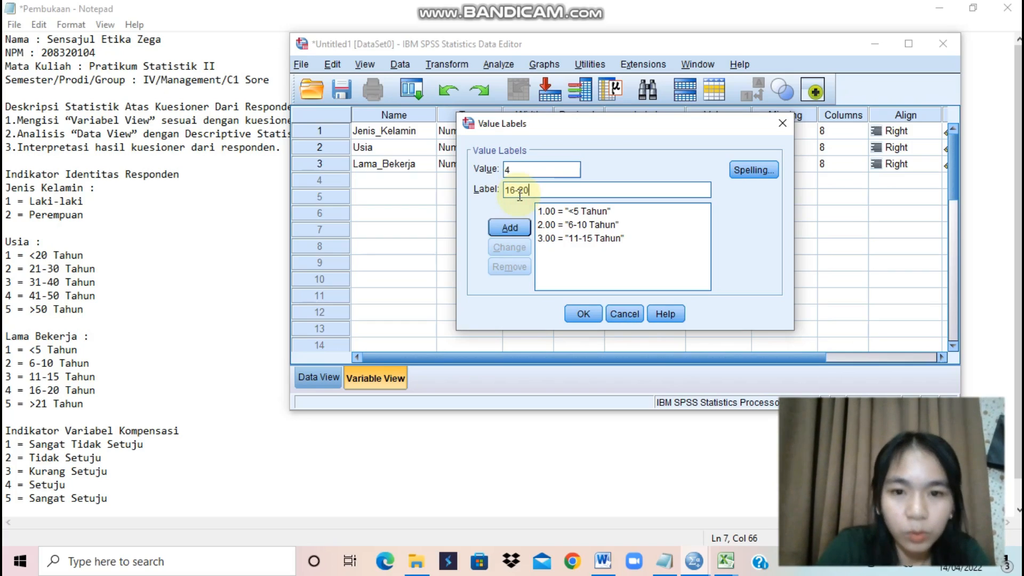
type(" Tahun")
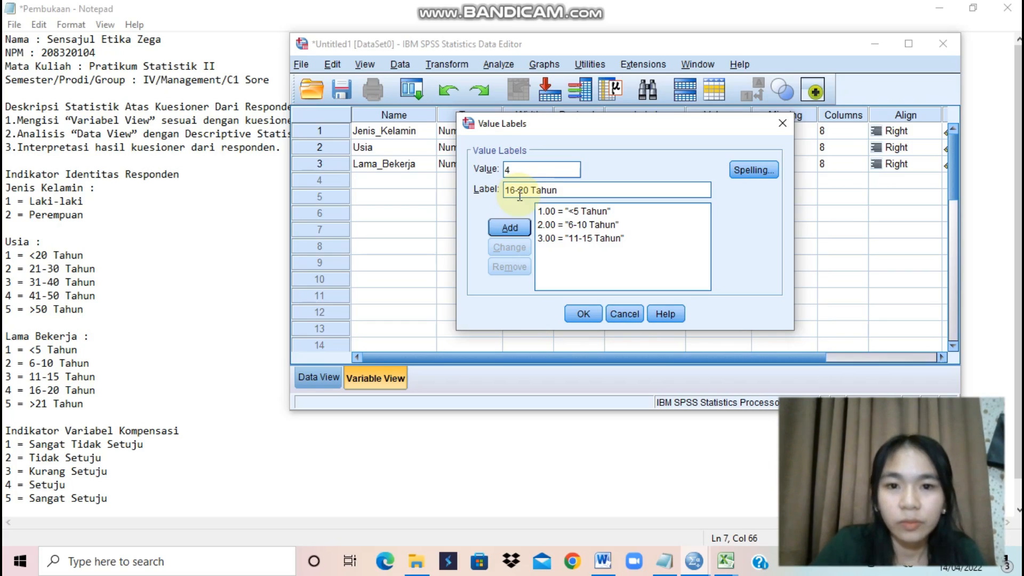
left_click(511, 228)
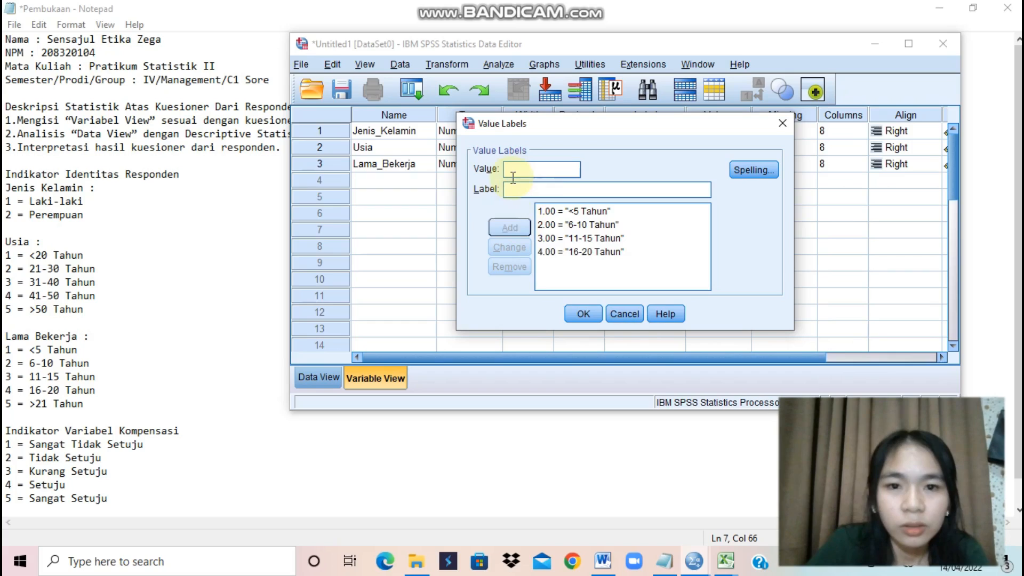
- Add a fifth value label to Lama_Bekerja that defines 5 as ">21 Tahun"
type("5")
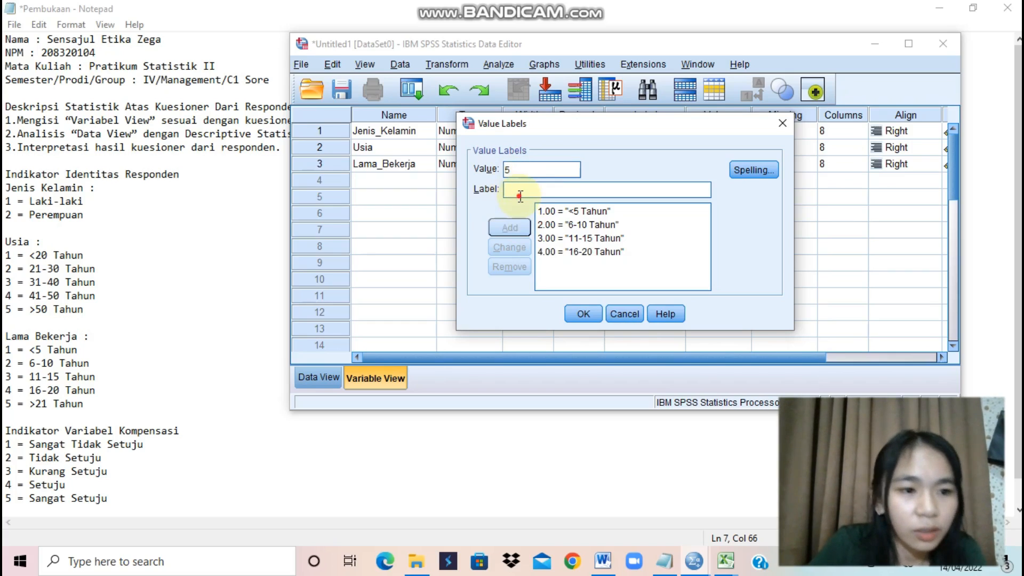
left_click(522, 195)
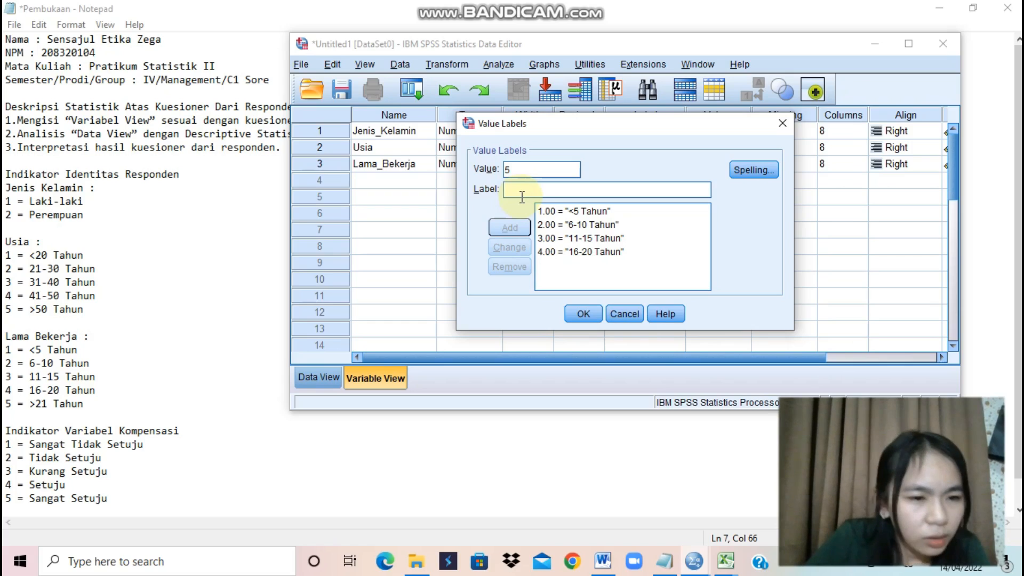
type(">")
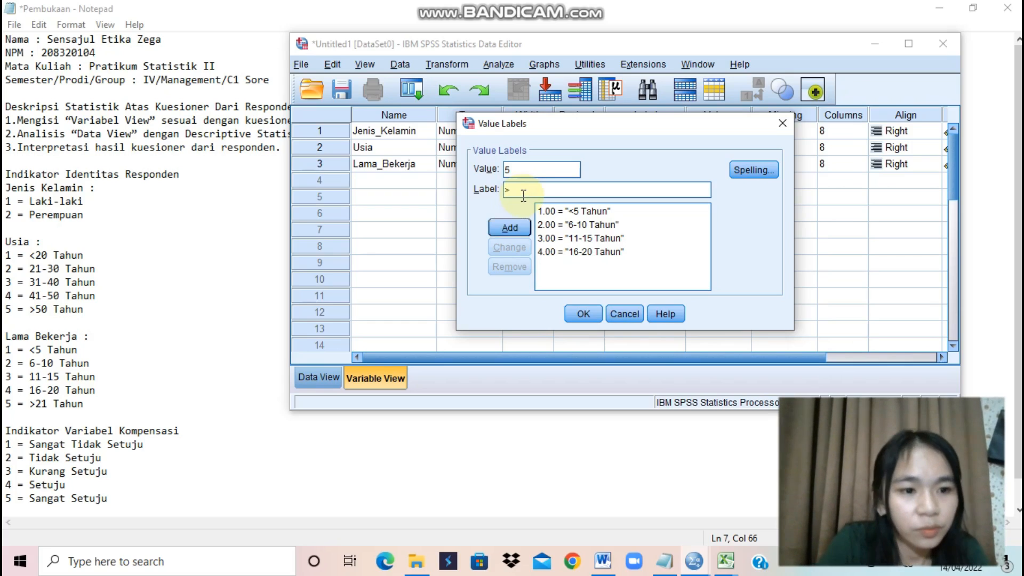
type("21 Tahun")
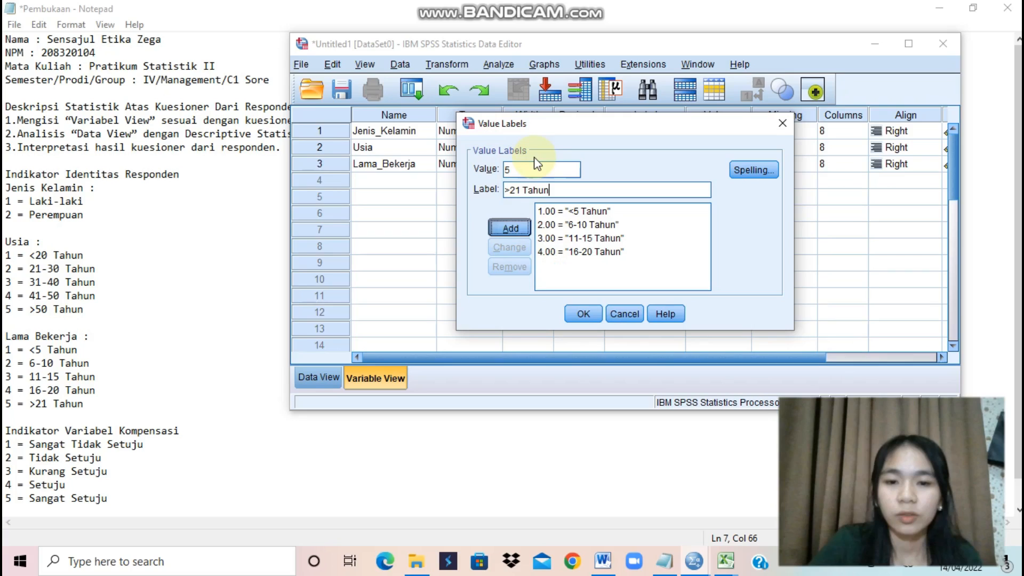
key("Return")
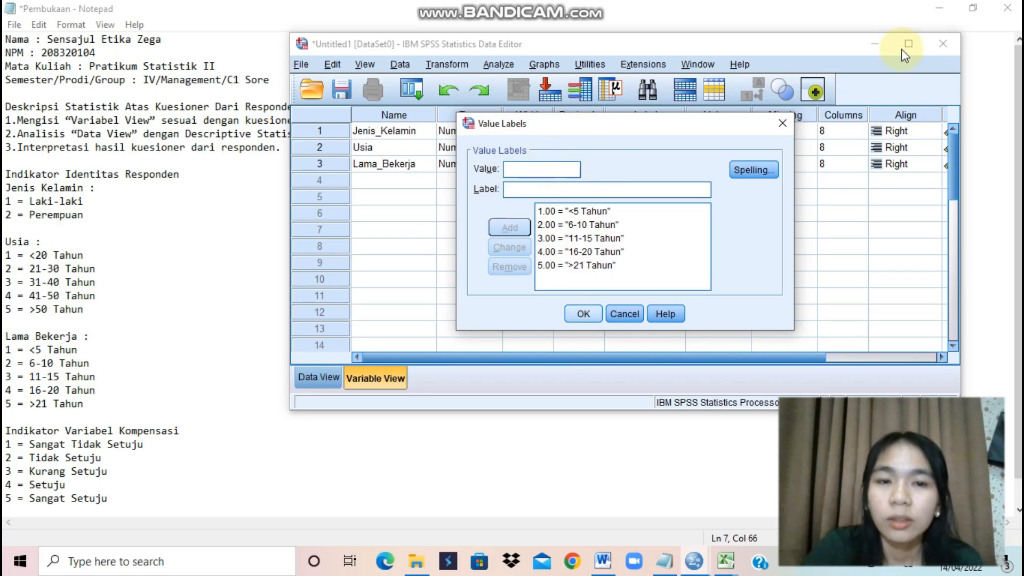
- Apply the Lama_Bekerja value labels and widen the Jenis_Kelamin, Usia and Lama_Bekerja columns in the data grid to show their full names
left_click(906, 46)
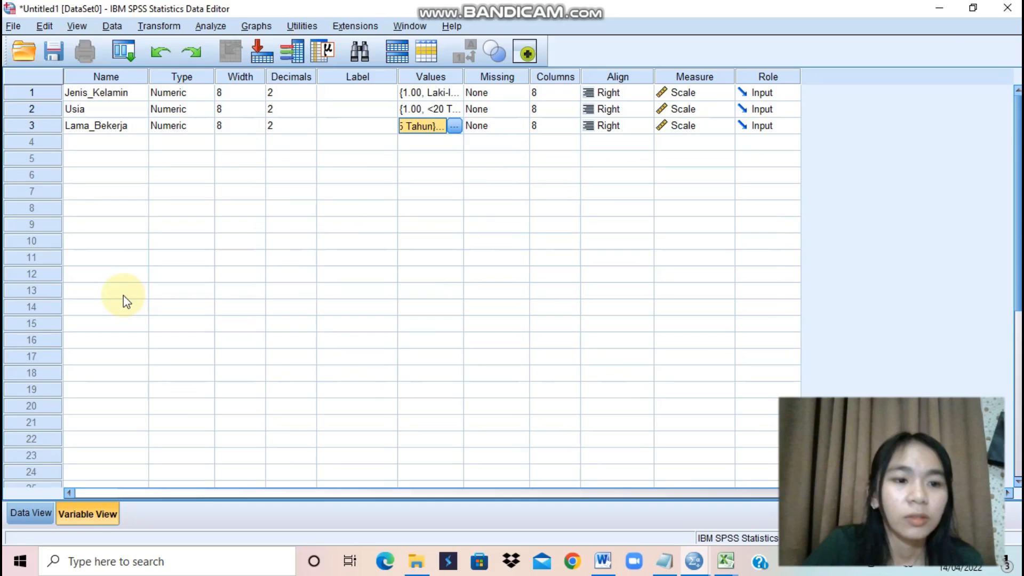
left_click(32, 514)
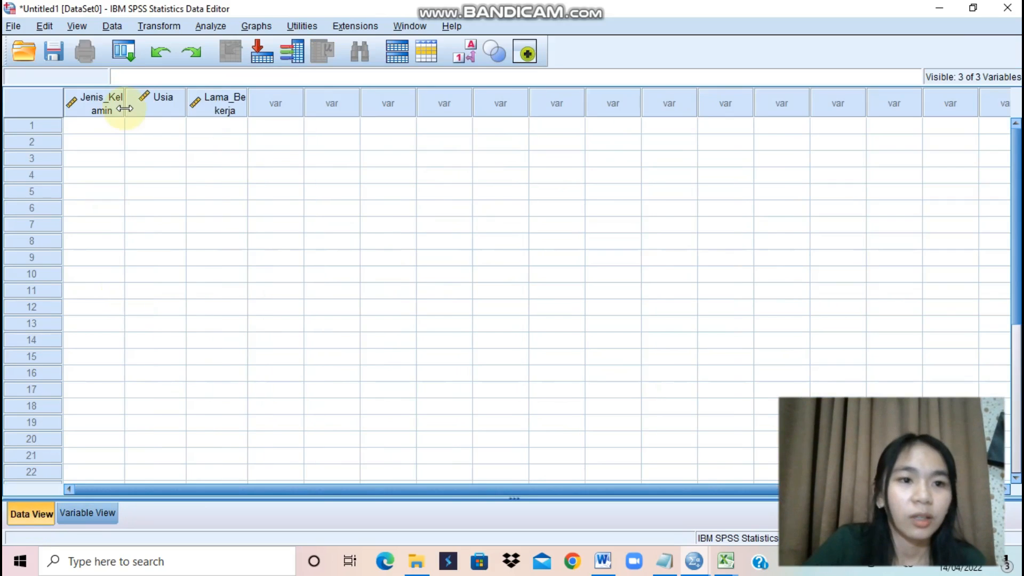
left_click_drag(125, 101, 126, 101)
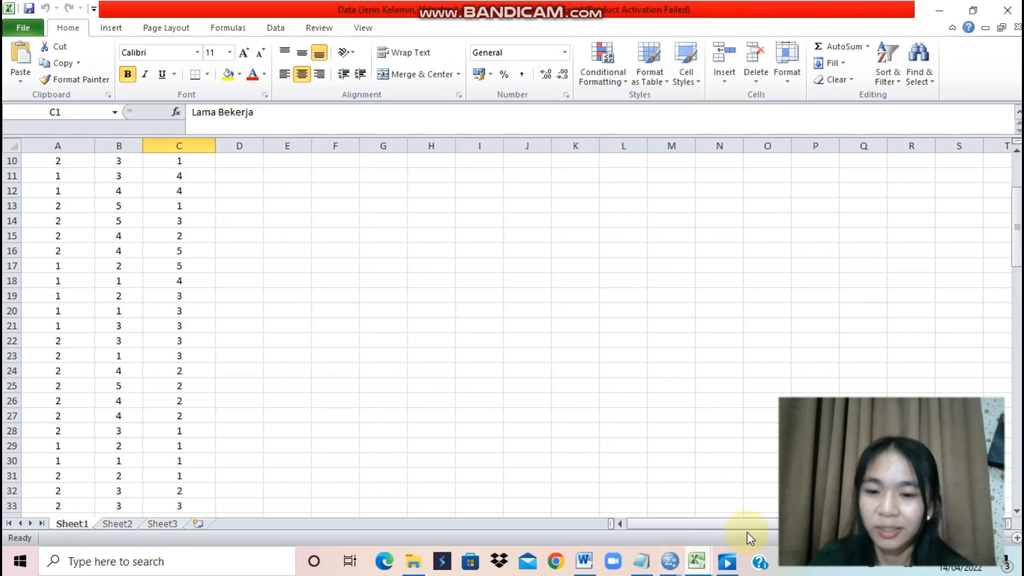
- Copy the response data in cells A2 to C104 of Sheet1 in Excel, without the header row, and return to the SPSS data editor
mouse_move(727, 560)
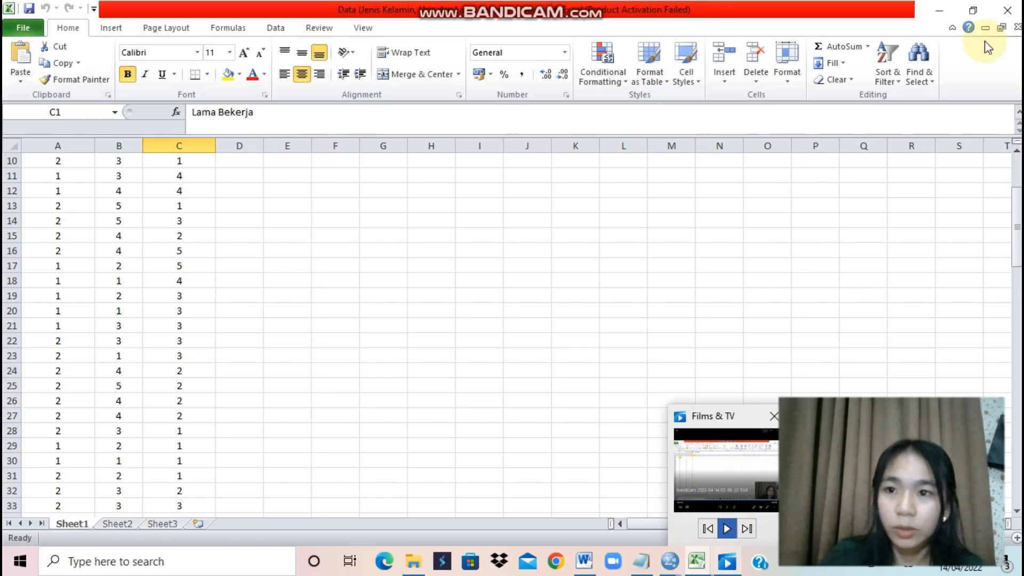
left_click_drag(47, 159, 181, 318)
scroll(283, 309, "up", 3)
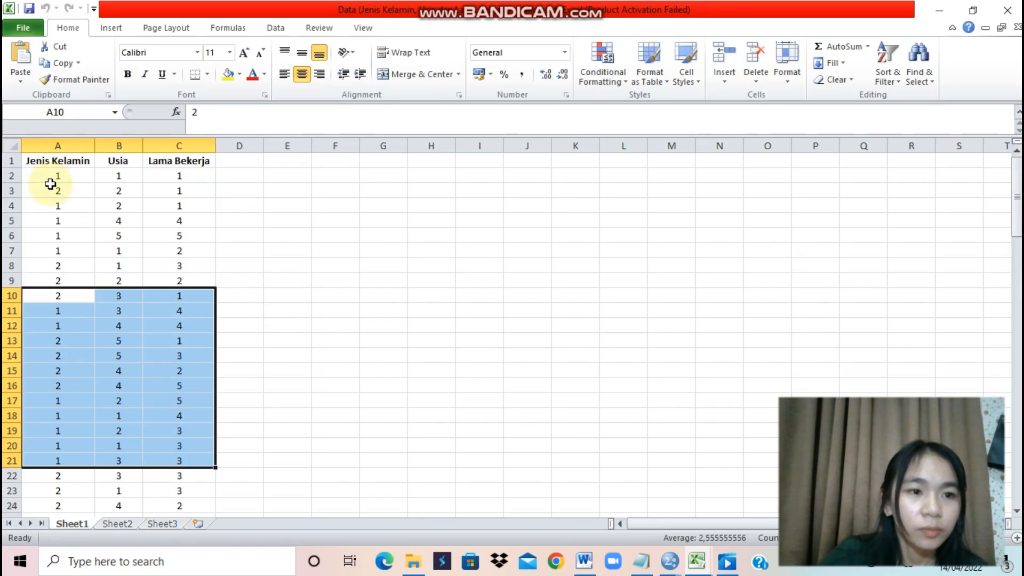
left_click_drag(51, 177, 187, 458)
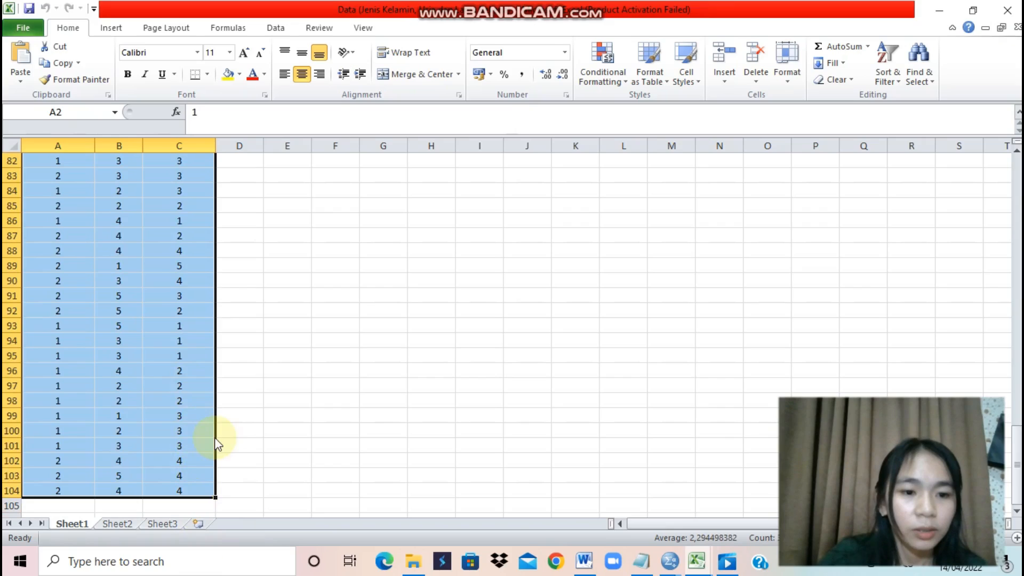
right_click(225, 287)
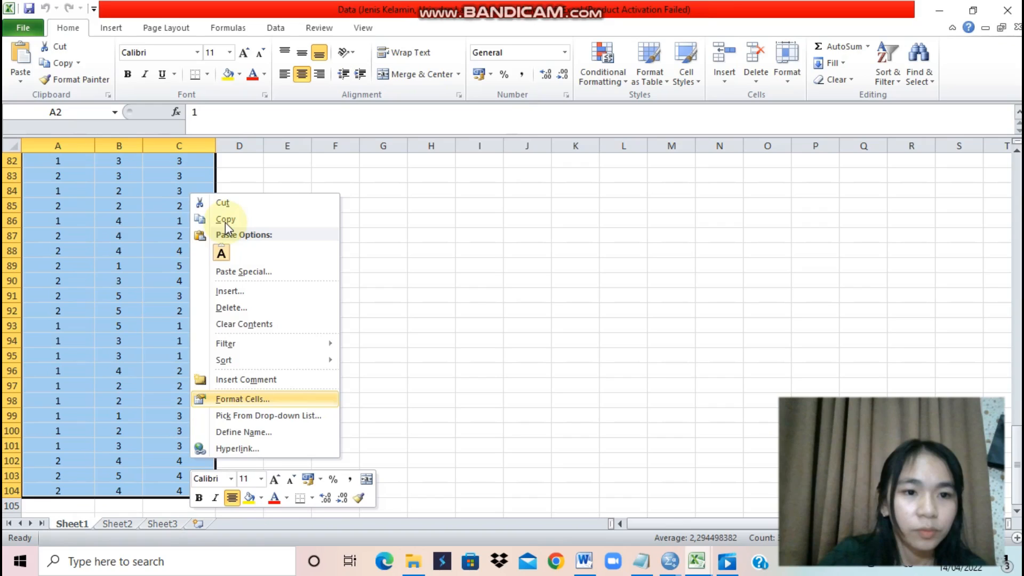
left_click(225, 219)
key("alt+Tab")
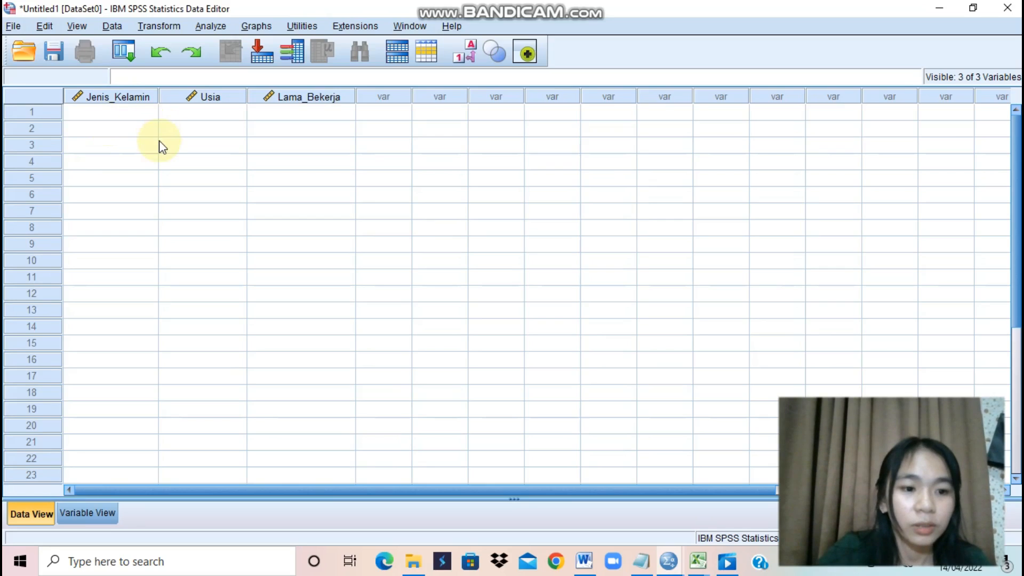
left_click(127, 114)
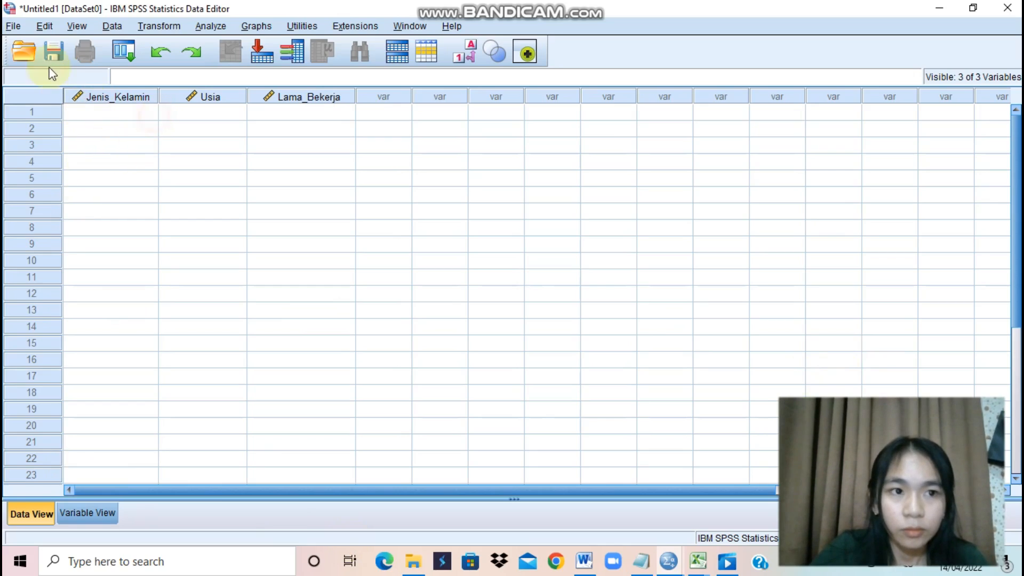
left_click(45, 27)
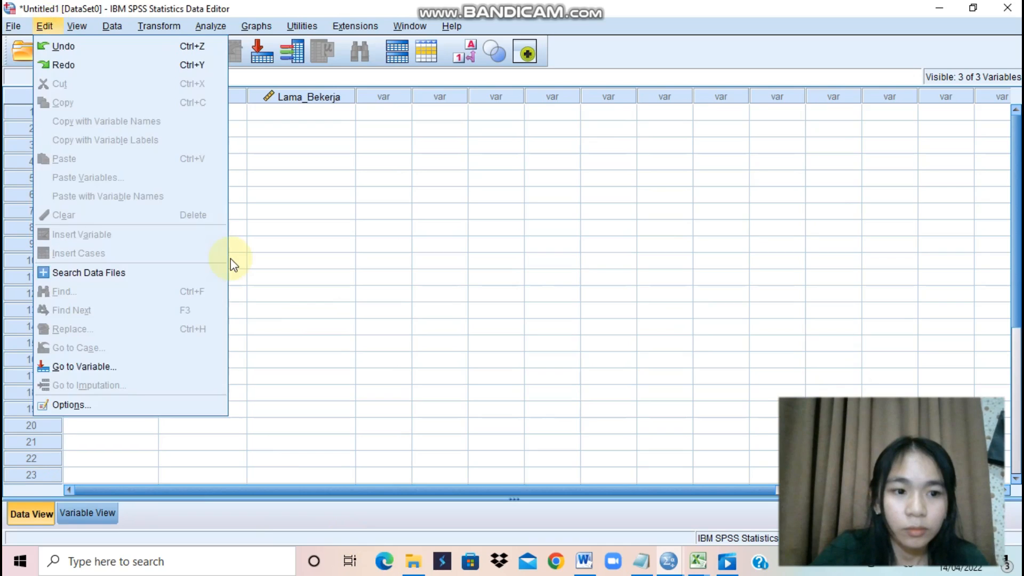
scroll(239, 235, "down", 4)
scroll(239, 234, "up", 4)
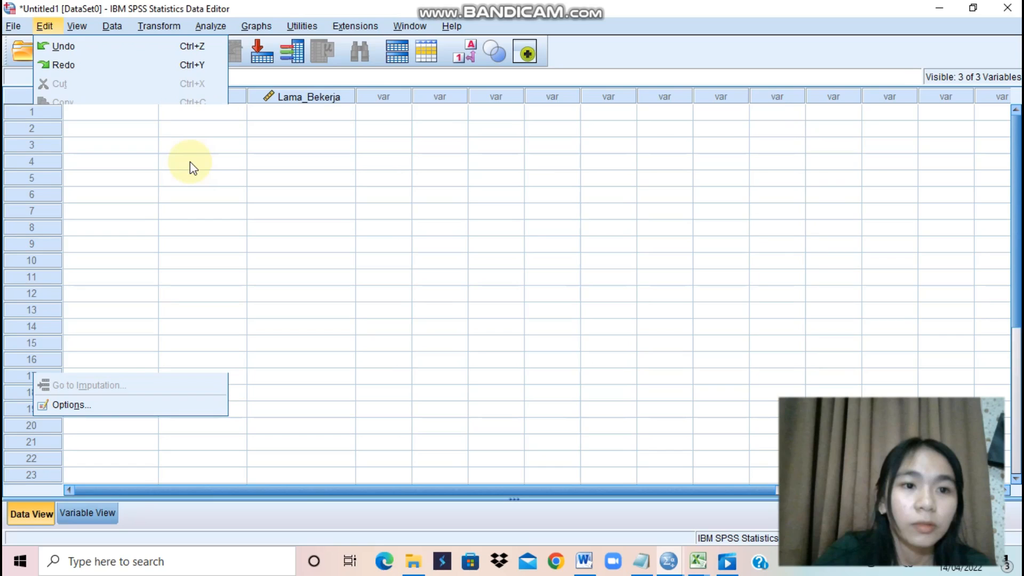
- Paste the copied responses into the data grid, starting at case 1 of Jenis_Kelamin, without variable names
left_click(99, 112)
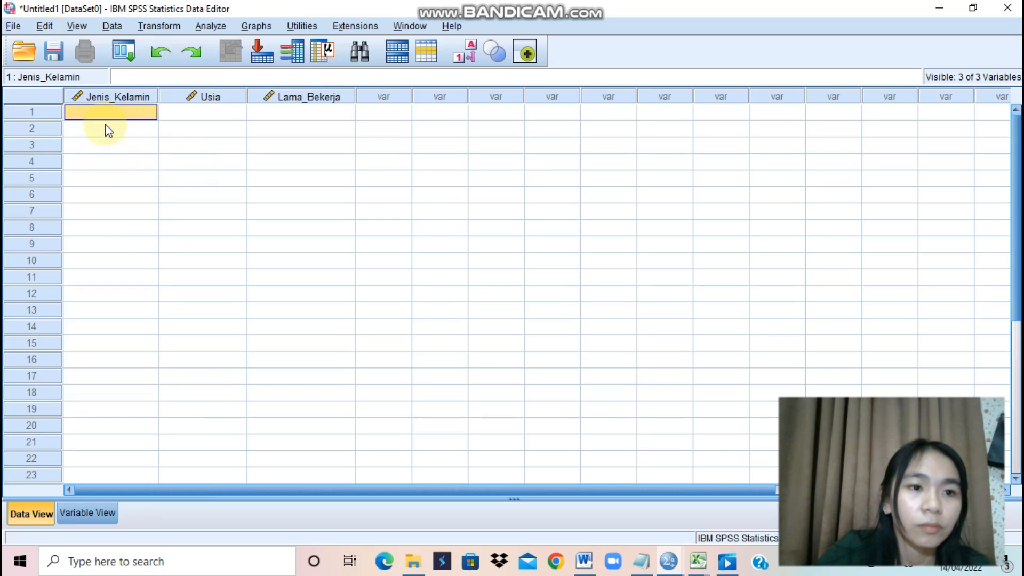
left_click(117, 114)
right_click(118, 114)
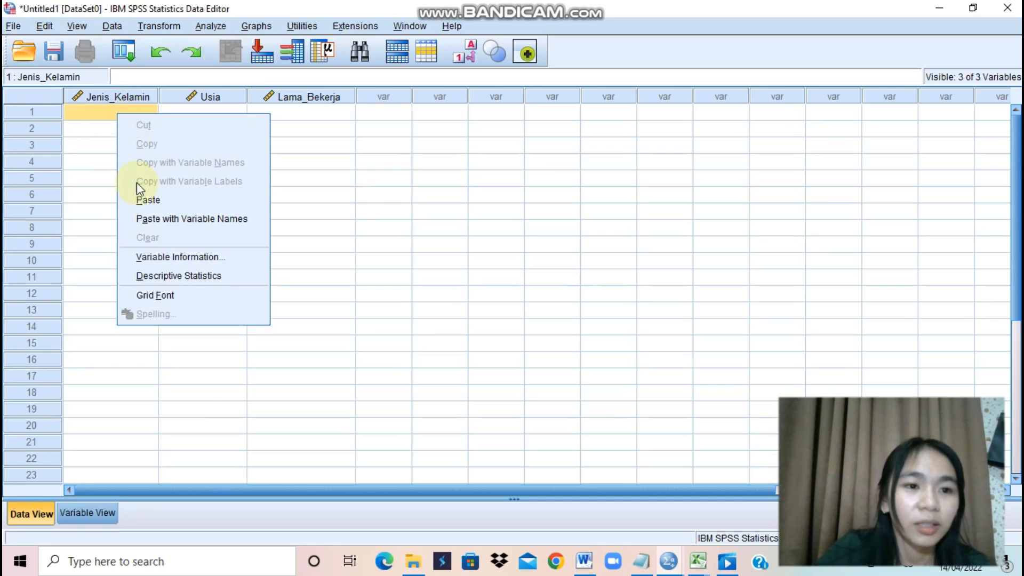
left_click(160, 210)
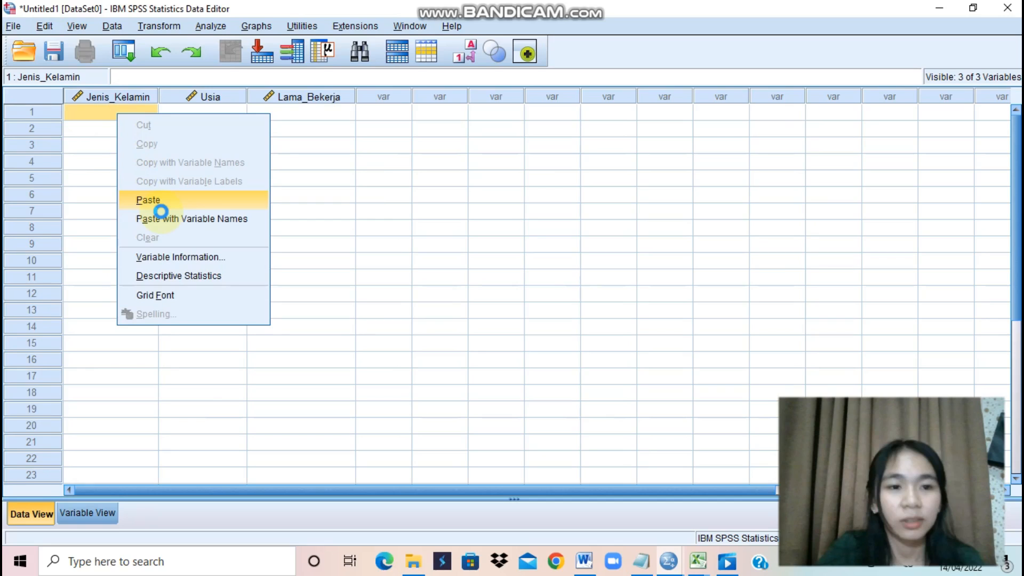
left_click(161, 208)
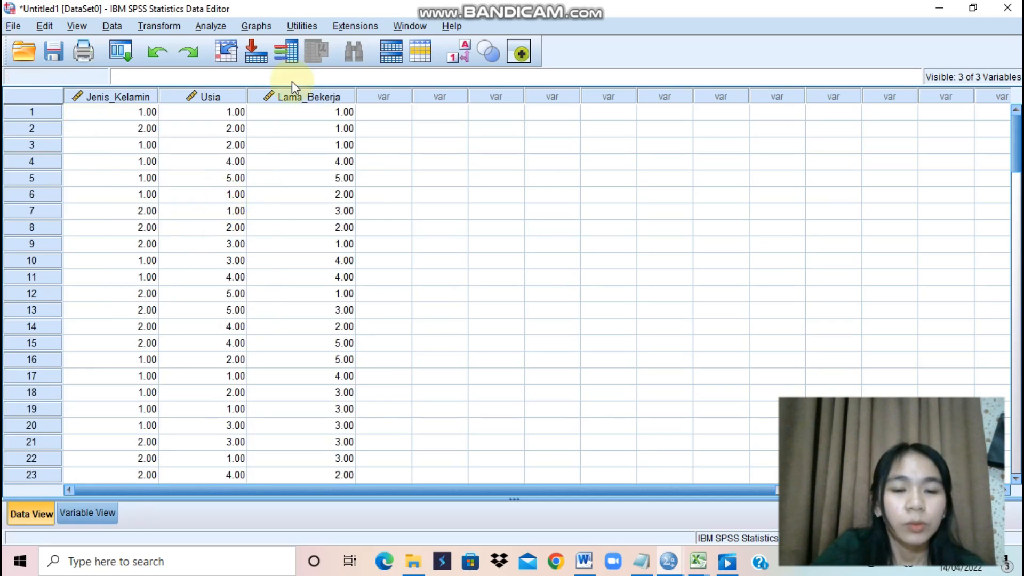
- Run a descriptive Frequencies analysis on Jenis_Kelamin, Usia and Lama_Bekerja with frequency tables displayed
scroll(286, 19, "down", 20)
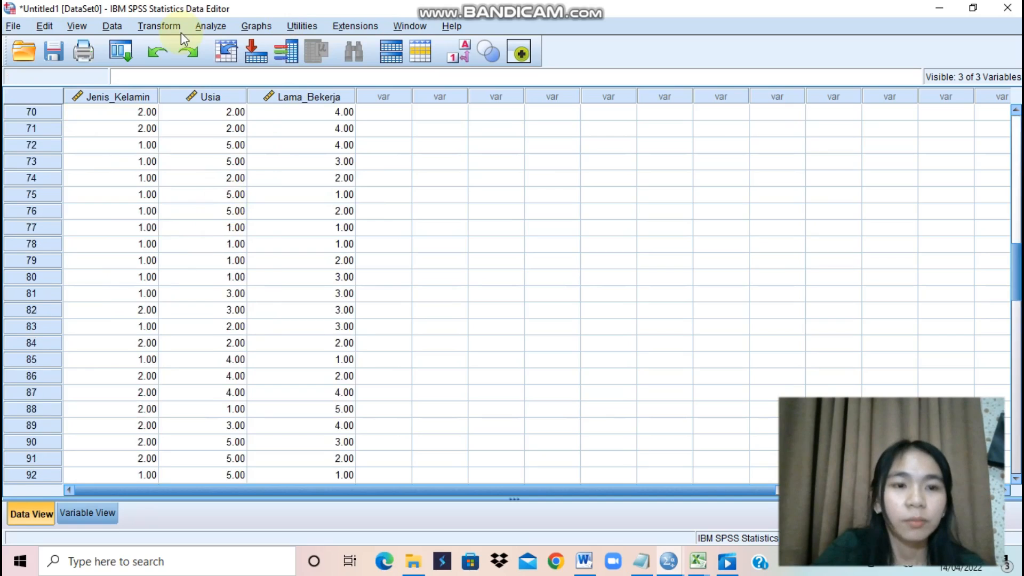
left_click(213, 26)
mouse_move(257, 63)
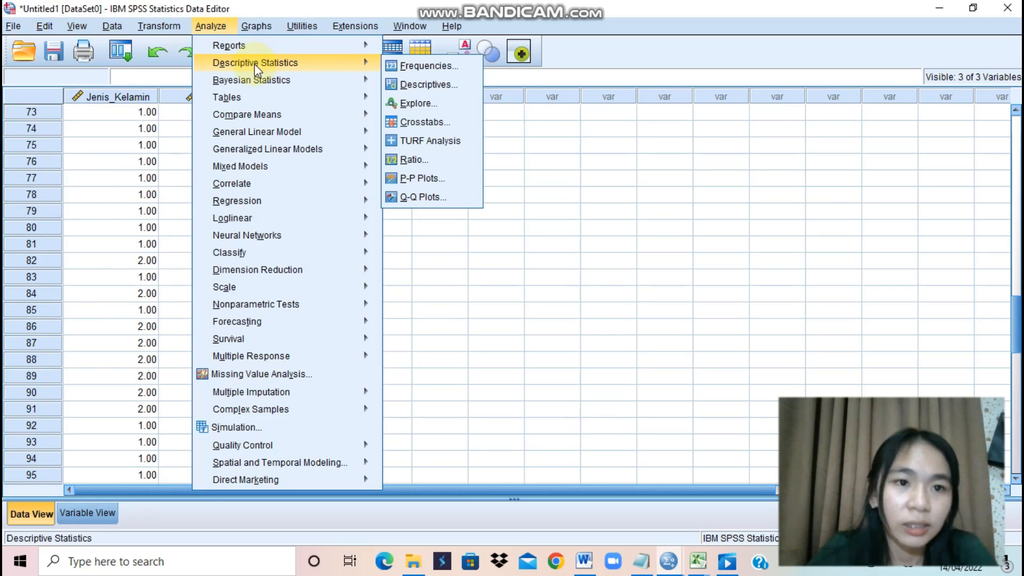
left_click(427, 66)
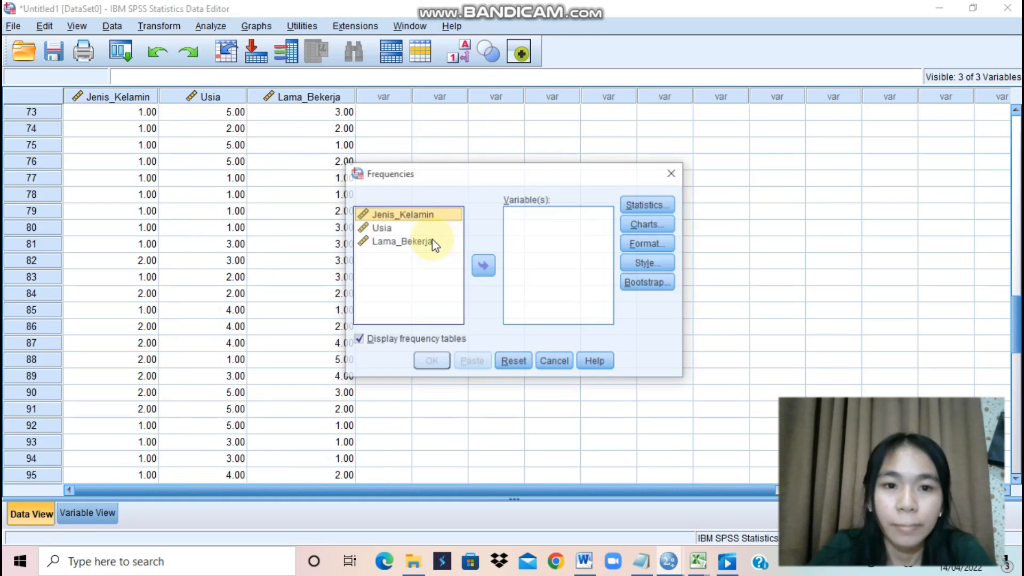
left_click(400, 241)
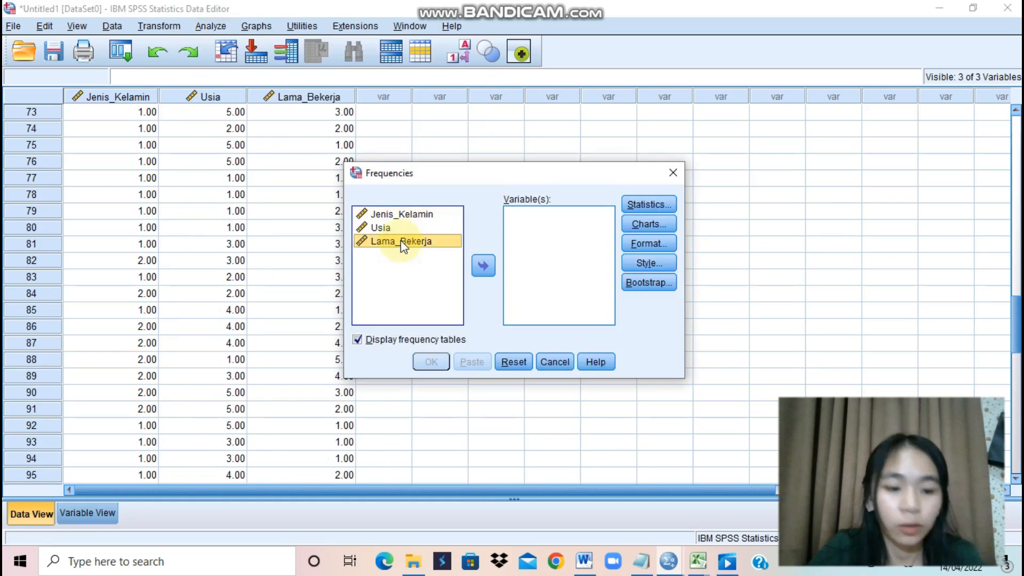
key("ctrl+a")
left_click(483, 267)
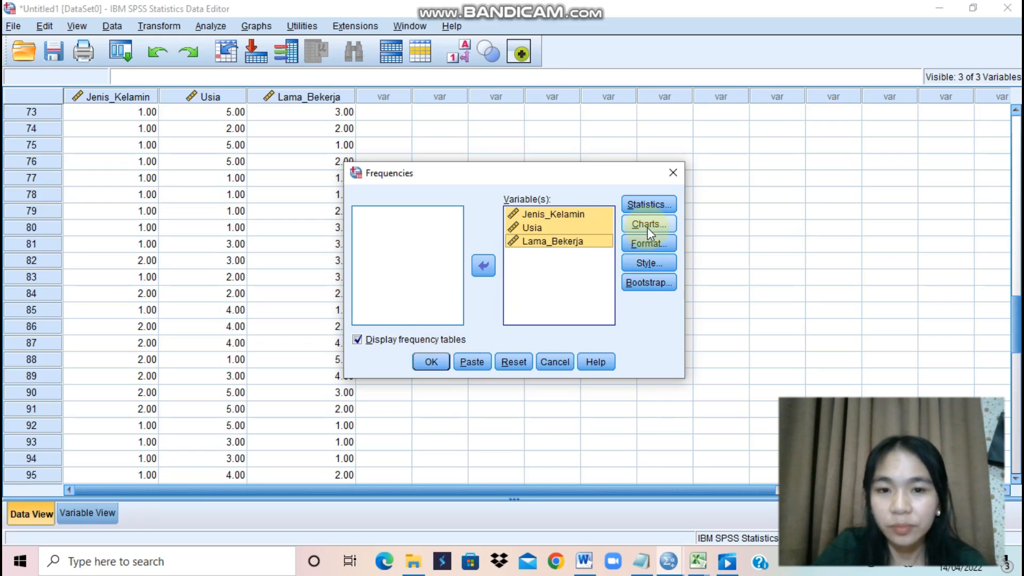
left_click(430, 357)
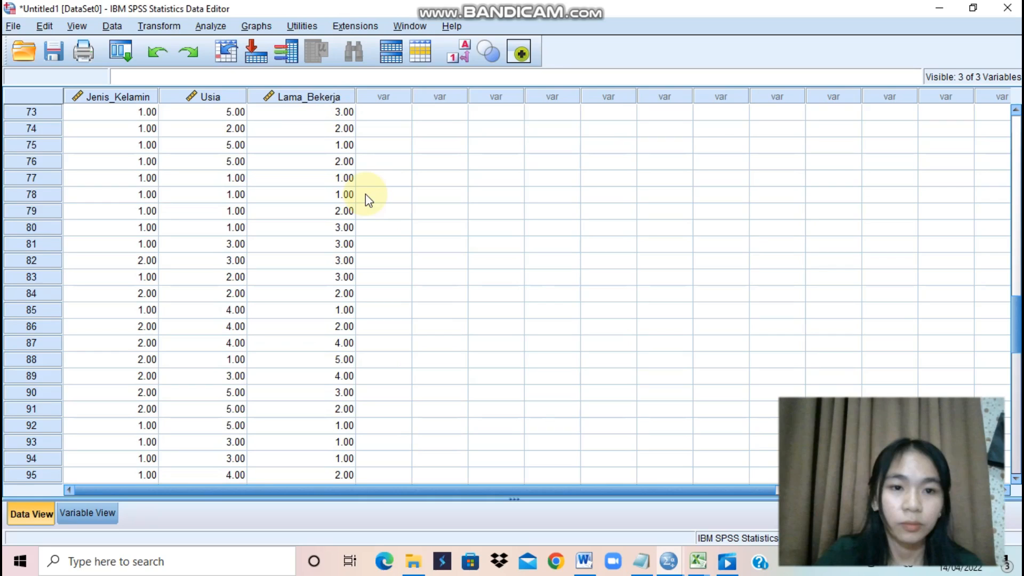
- Arrange the output viewer side by side with the data editor and narrow the viewer's outline pane to give the tables more room
scroll(366, 193, "up", 1)
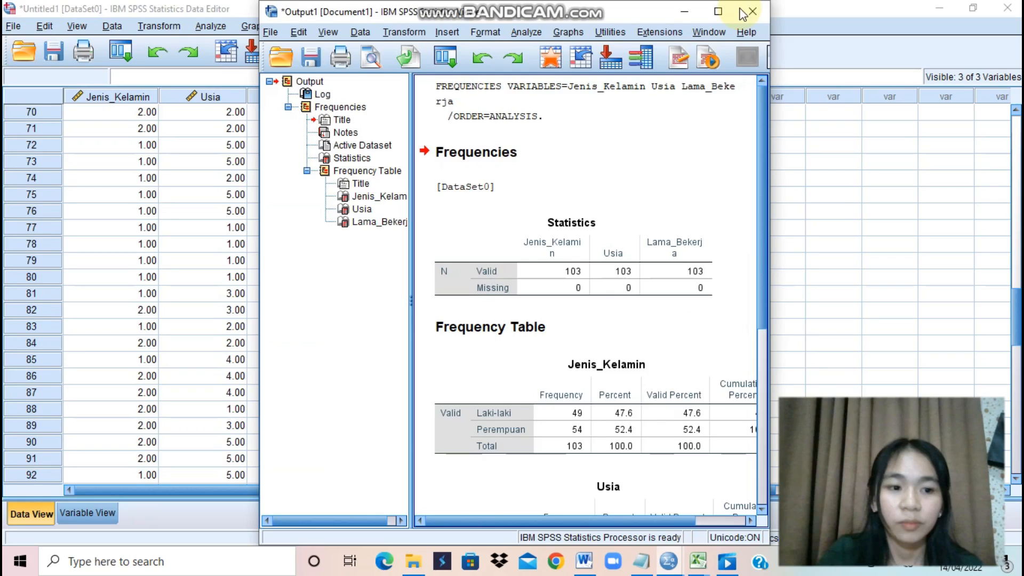
left_click(718, 11)
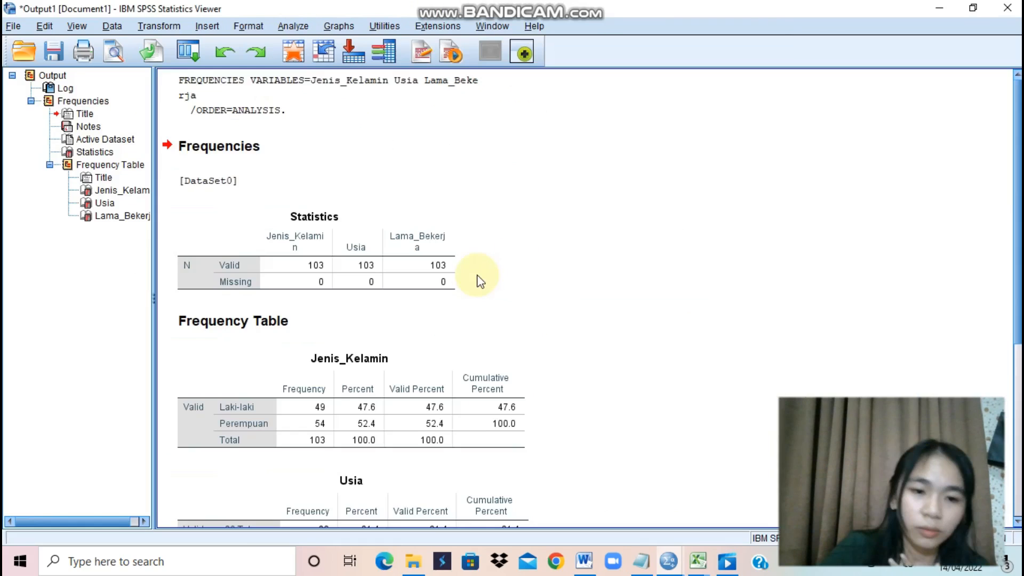
left_click(376, 248)
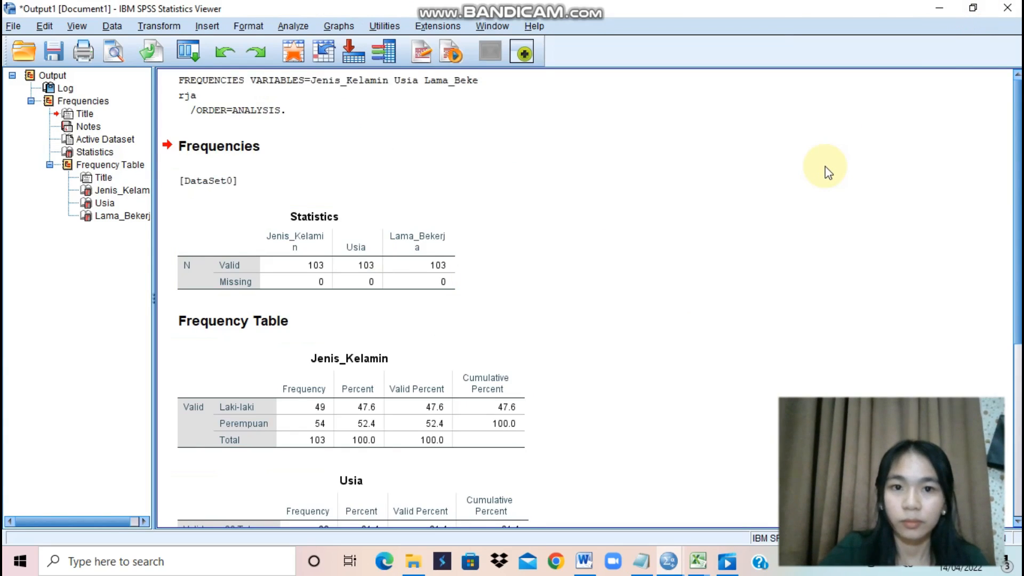
key("super+Right")
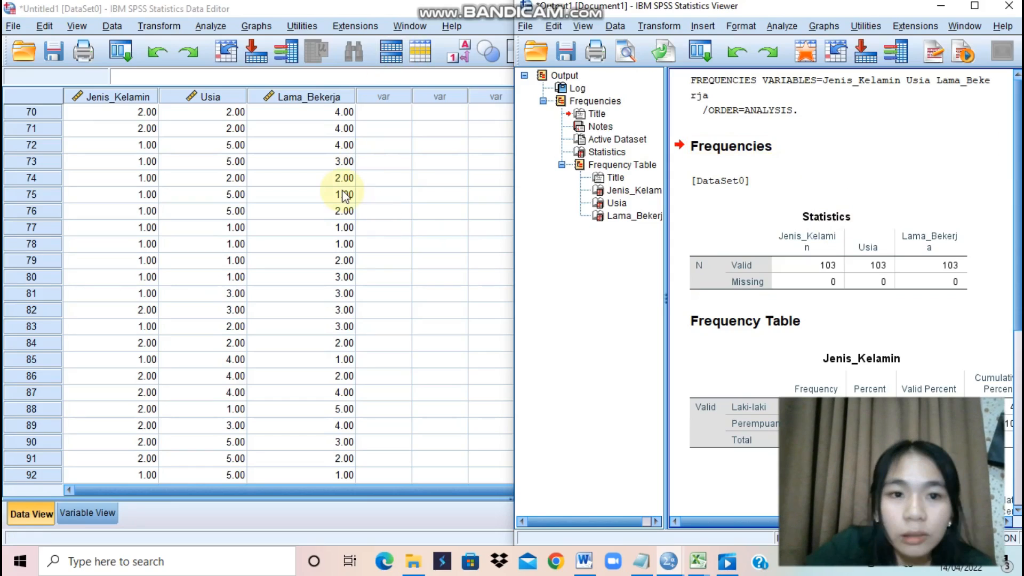
scroll(344, 196, "down", 6)
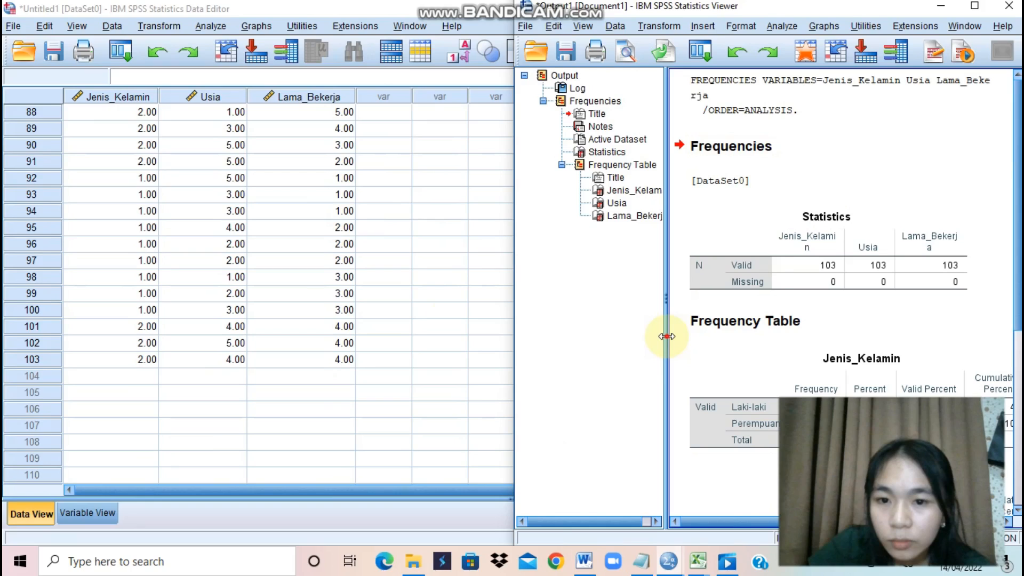
left_click_drag(667, 336, 568, 335)
- Switch to the Word document Contoh Deskriptif Statistik and place it side by side with the SPSS output
key("alt+Tab")
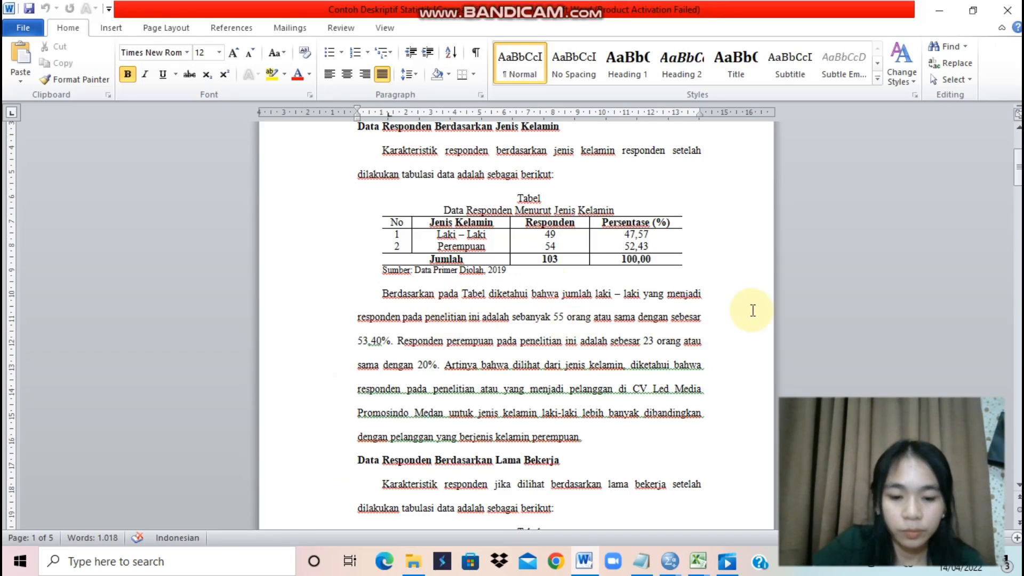
key("super+Left")
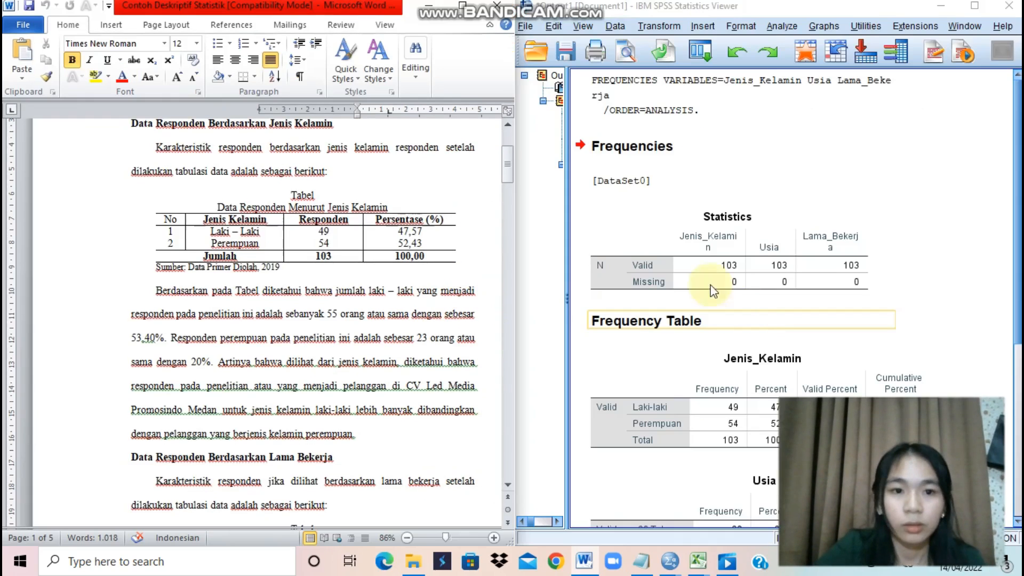
left_click(251, 290)
- Compare the Jenis Kelamin table in the Word report with the Jenis_Kelamin frequency table in the SPSS output
scroll(279, 276, "down", 3)
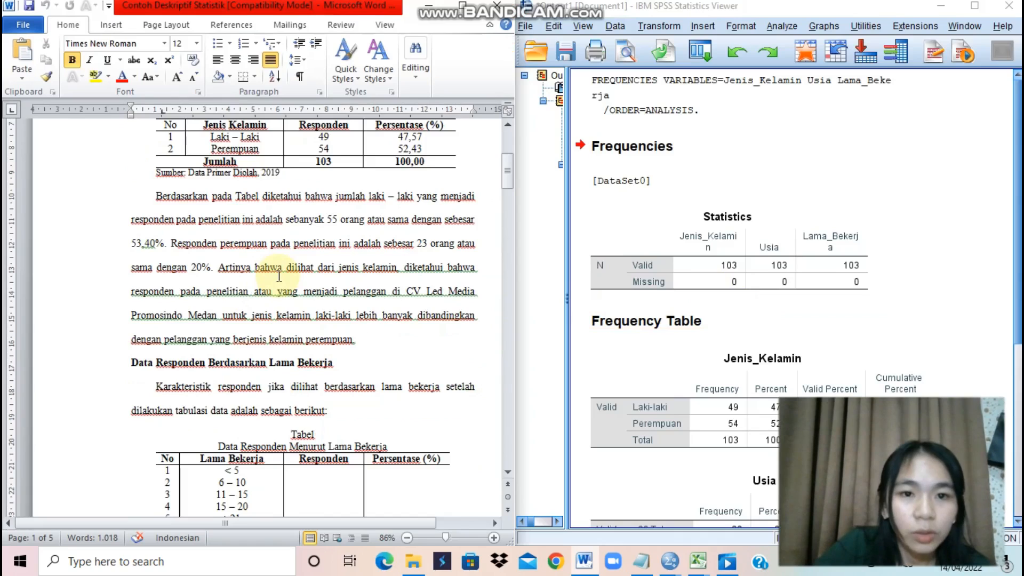
scroll(279, 277, "up", 1)
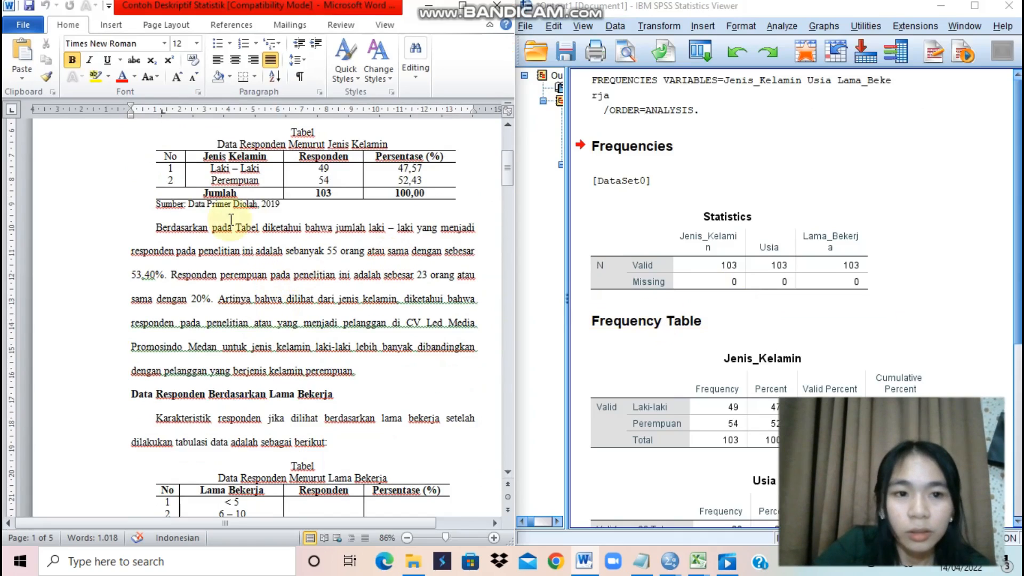
scroll(231, 219, "up", 3)
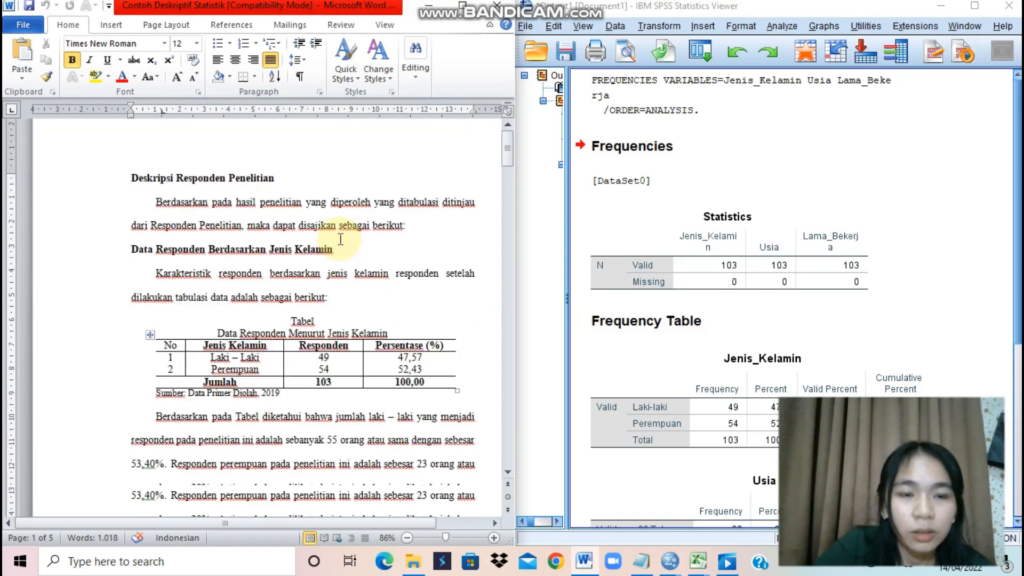
scroll(341, 239, "down", 3)
left_click_drag(304, 525, 320, 525)
scroll(262, 383, "up", 1)
scroll(262, 382, "down", 1)
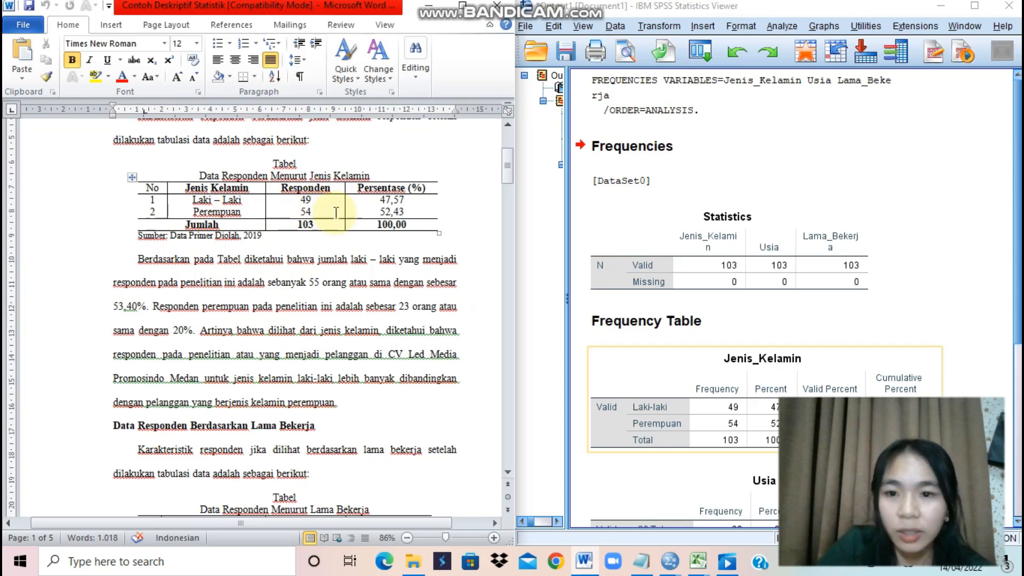
scroll(731, 296, "down", 3)
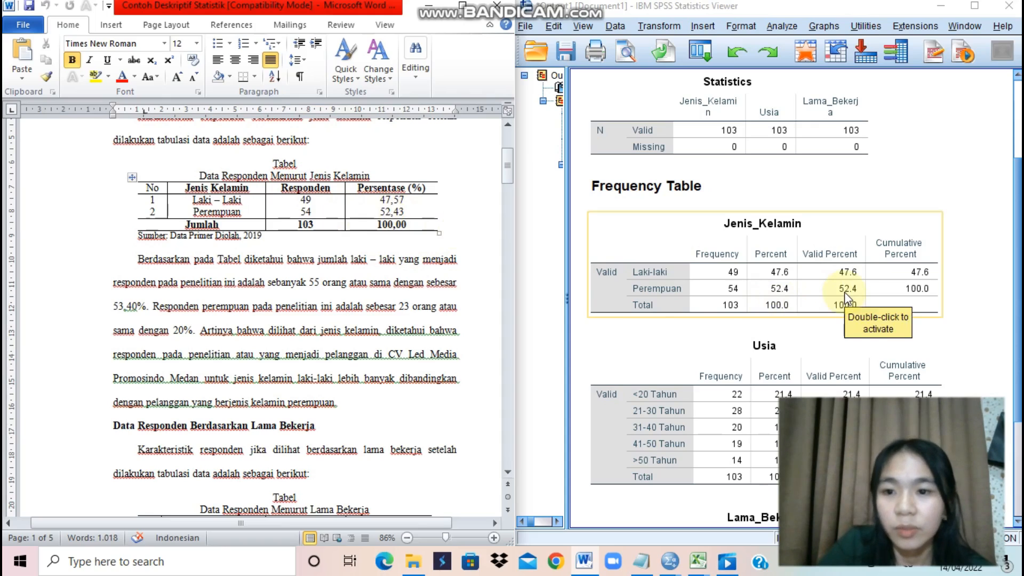
- In the report's Data Responden Menurut Usia table, enter Responden values 22 for <20 Tahun and 28 for 21-30 Tahun
scroll(206, 263, "down", 1)
scroll(206, 263, "down", 5)
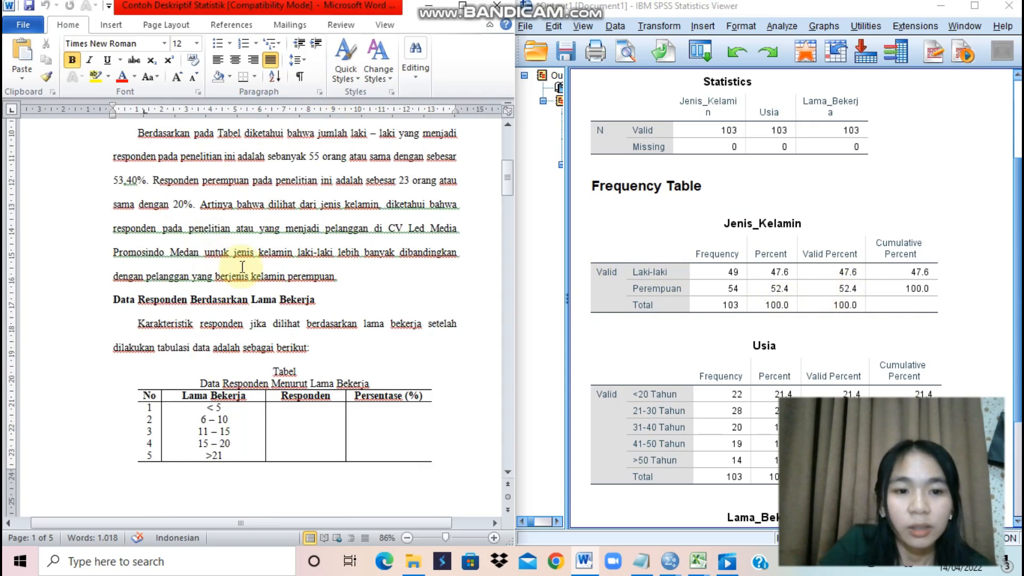
scroll(721, 385, "down", 5)
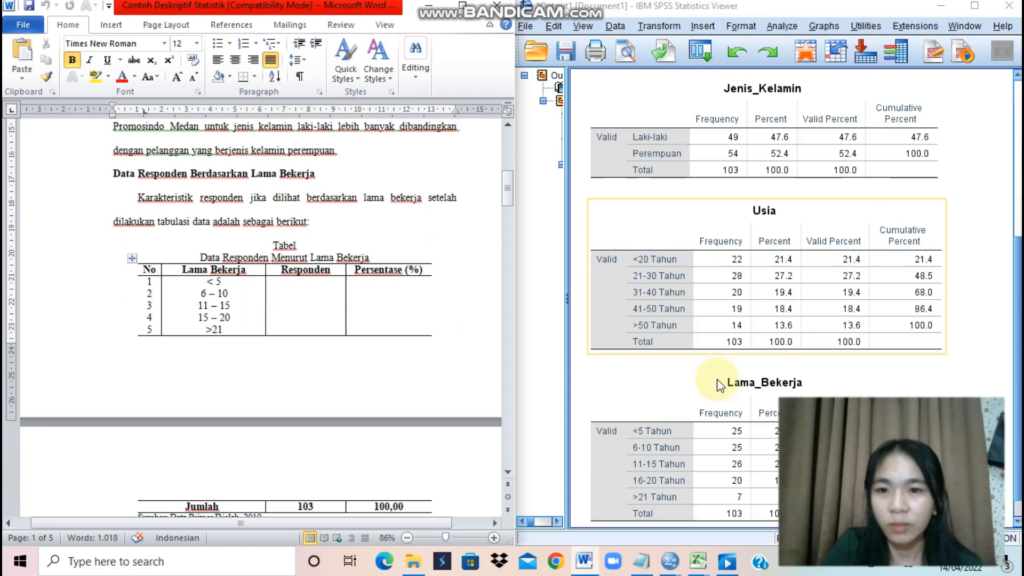
scroll(358, 267, "down", 15)
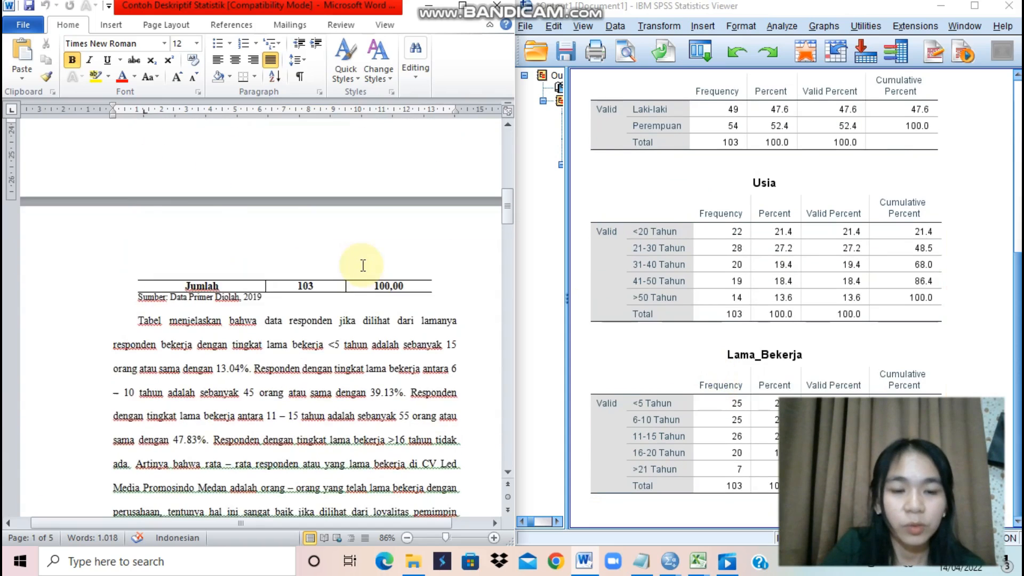
left_click(667, 235)
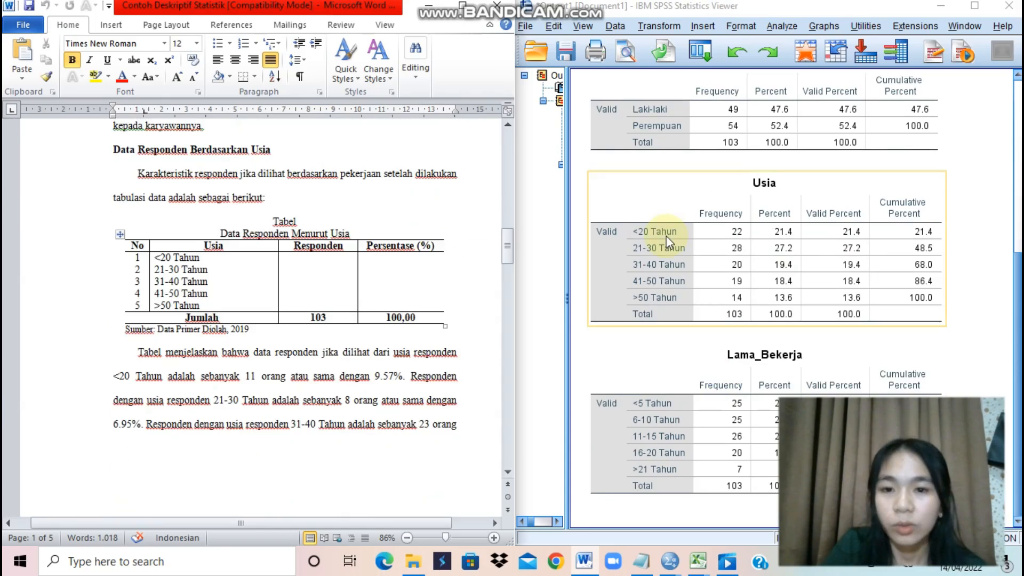
left_click(167, 265)
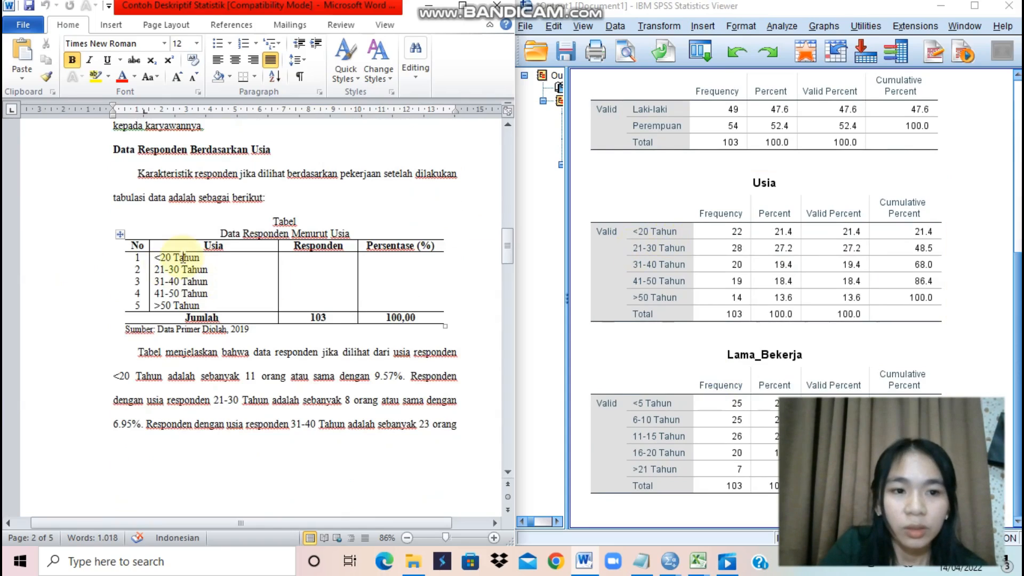
left_click(384, 256)
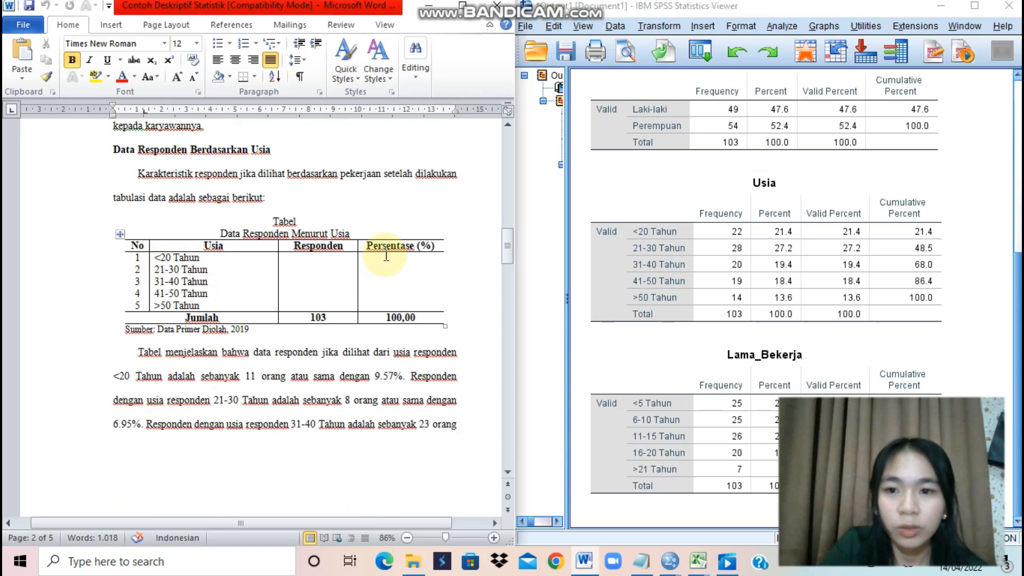
left_click(314, 263)
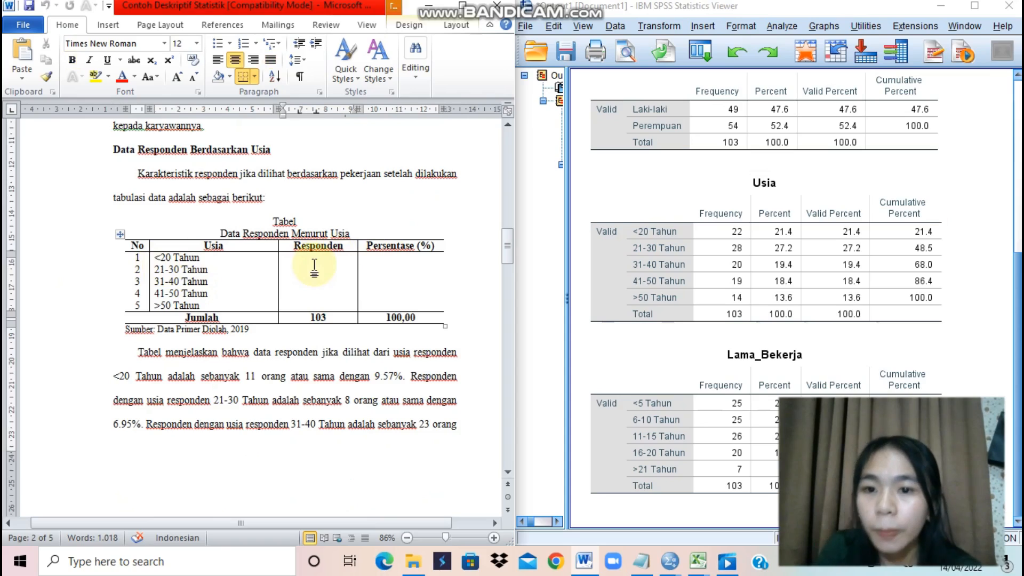
type("22")
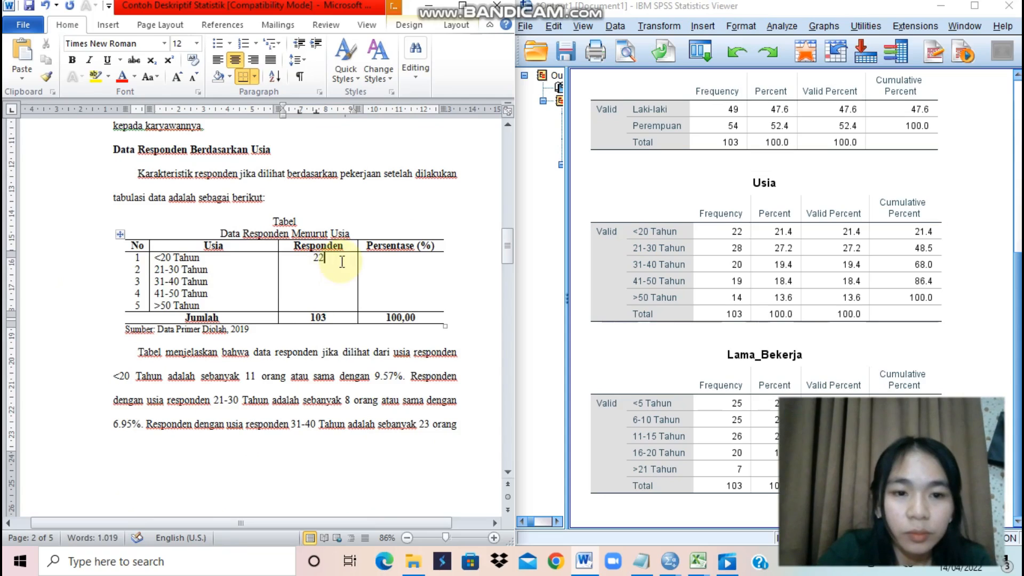
left_click(322, 270)
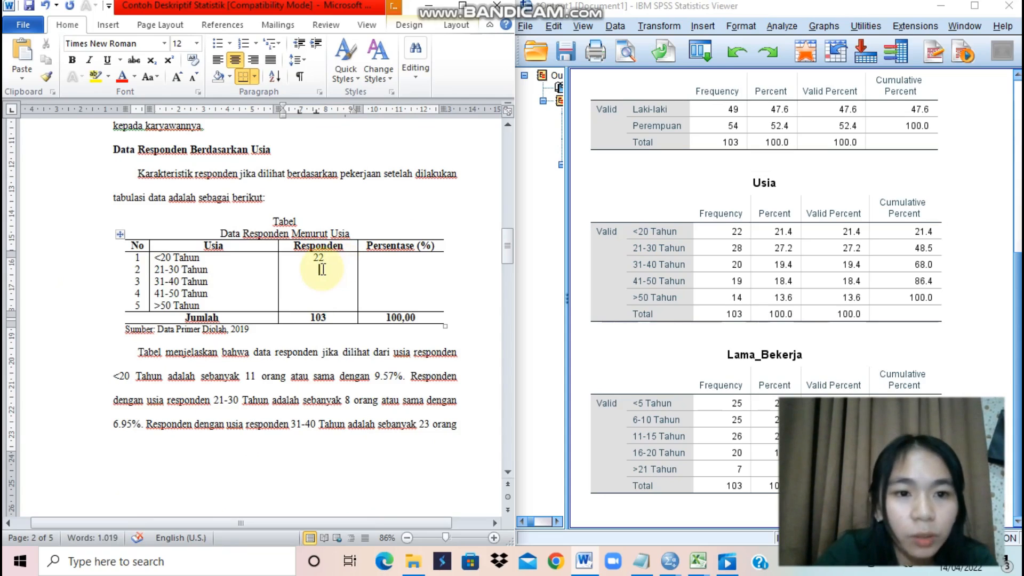
type("28")
- Complete the Usia table's Responden column with 20 for 31-40 Tahun, 19 for 41-50 Tahun and 14 for >50 Tahun
key("Down")
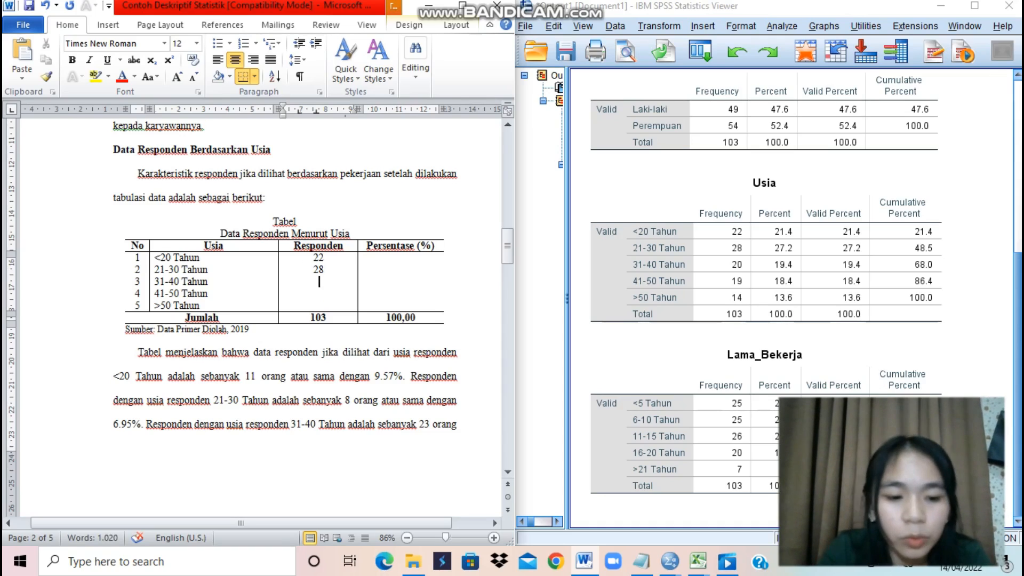
type("20")
key("Down")
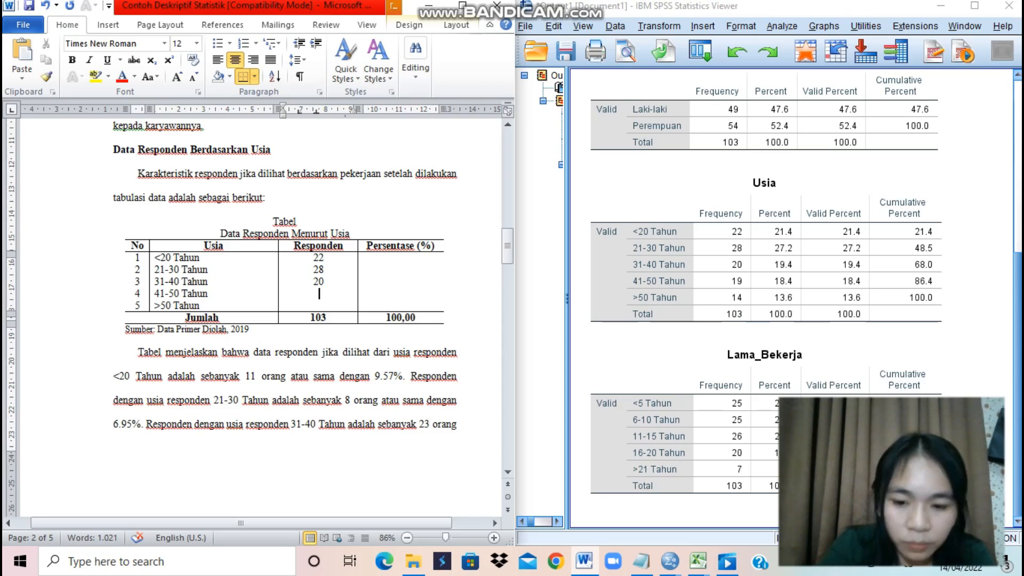
type("19")
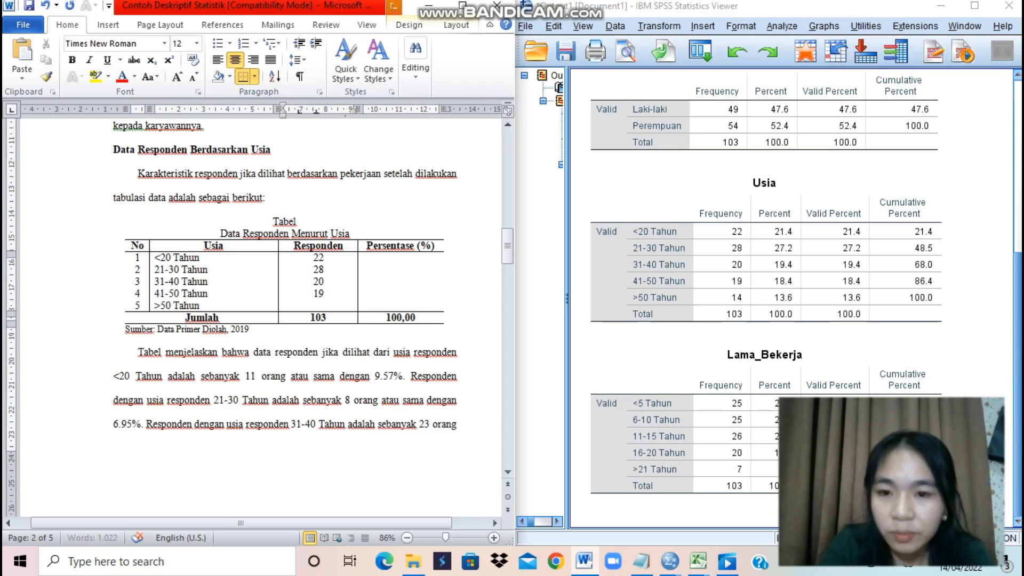
key("Down")
type("14")
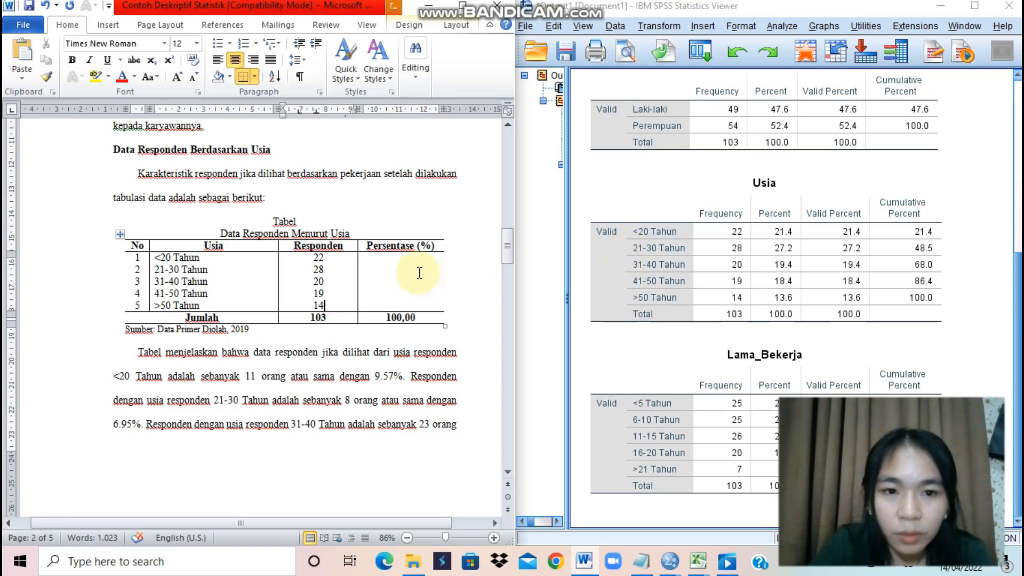
- Enter the Usia table's Persentase values 21,40 for <20 Tahun and 27,20 for 21-30 Tahun
left_click(422, 269)
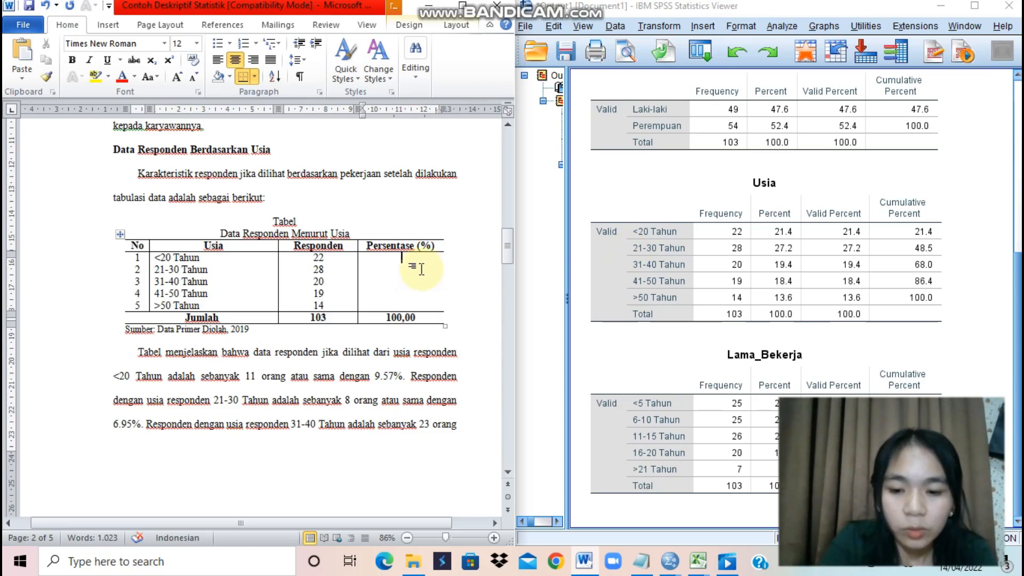
type("21")
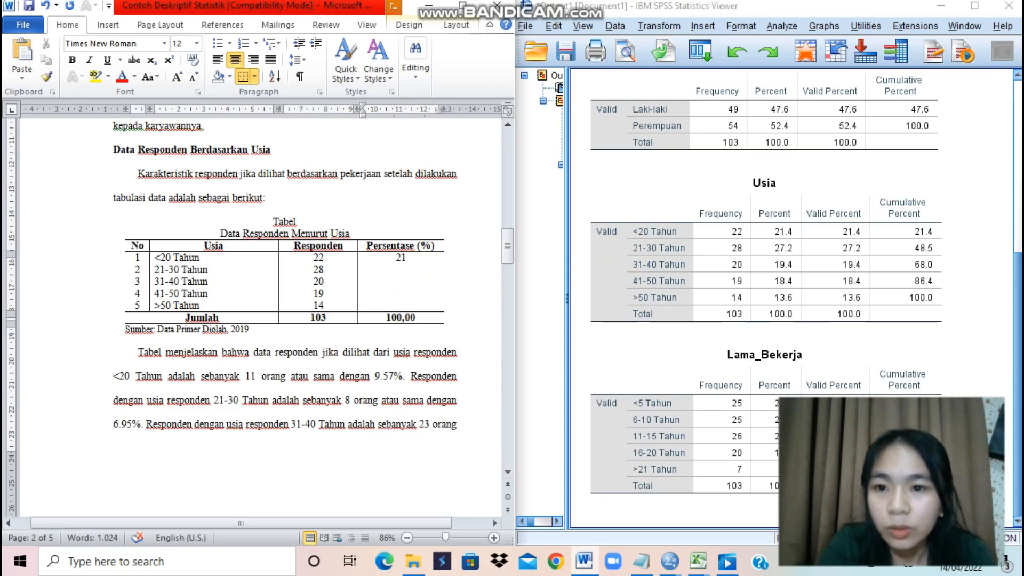
type(",40")
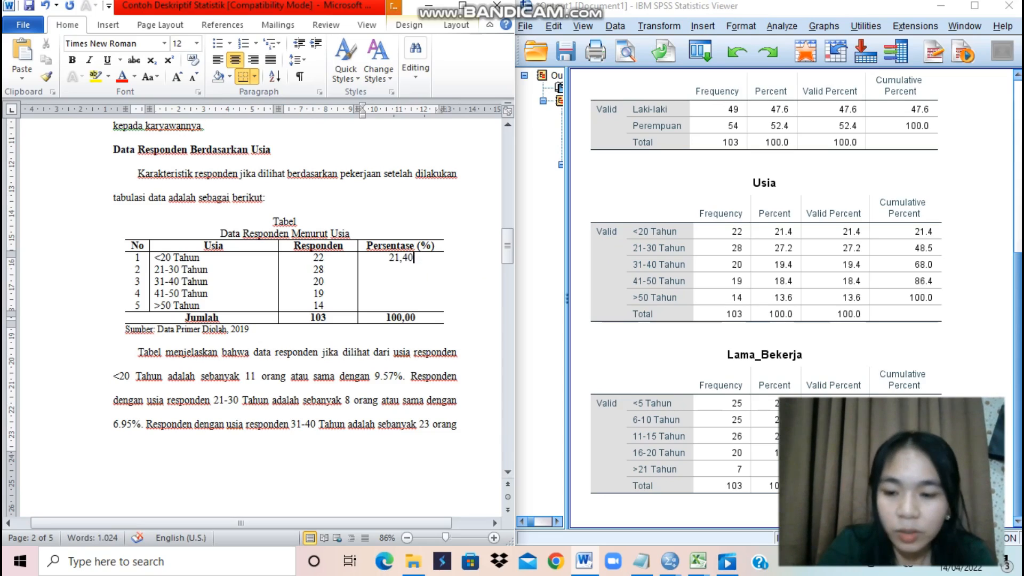
key("Down")
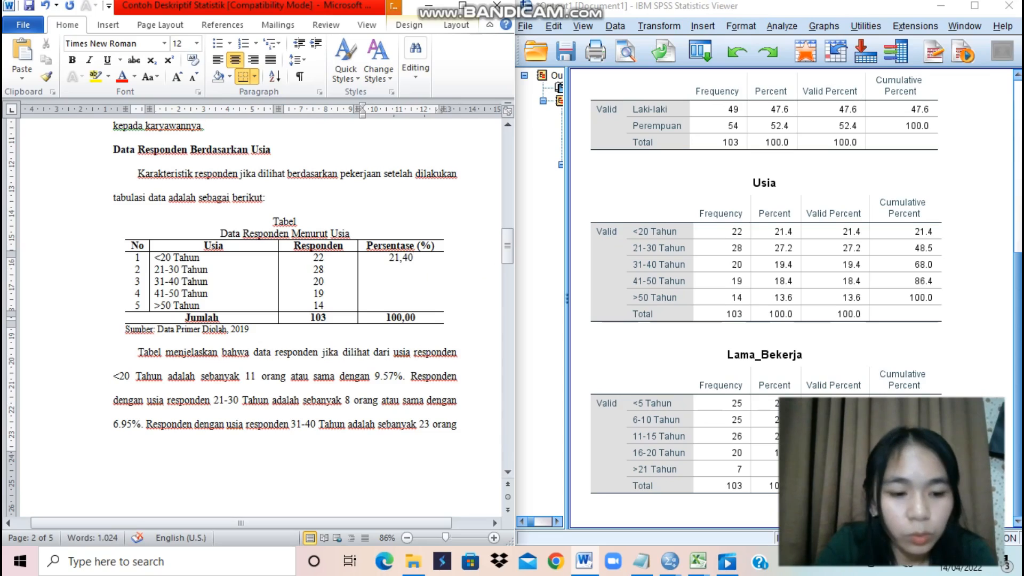
type("27,")
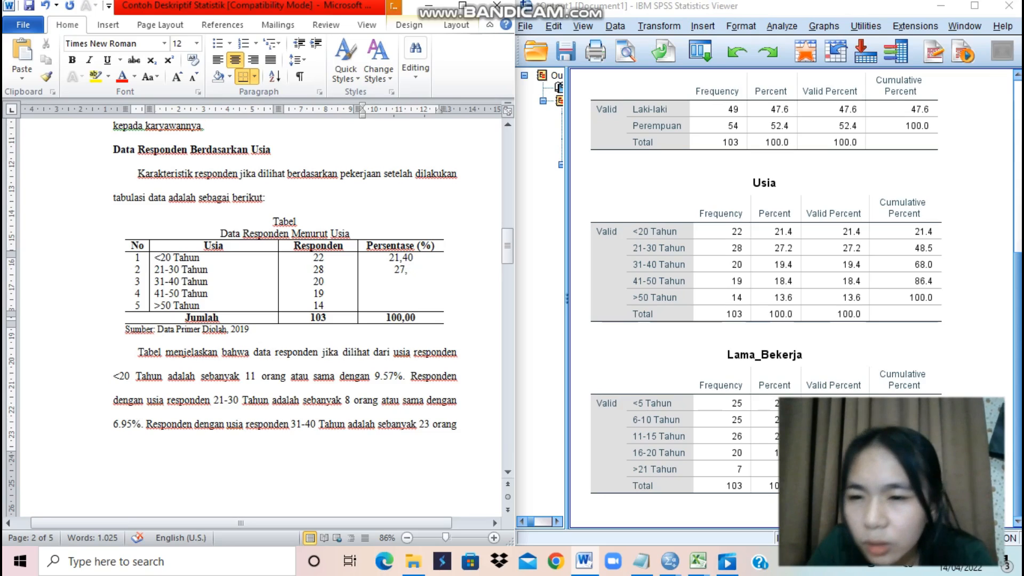
type("20")
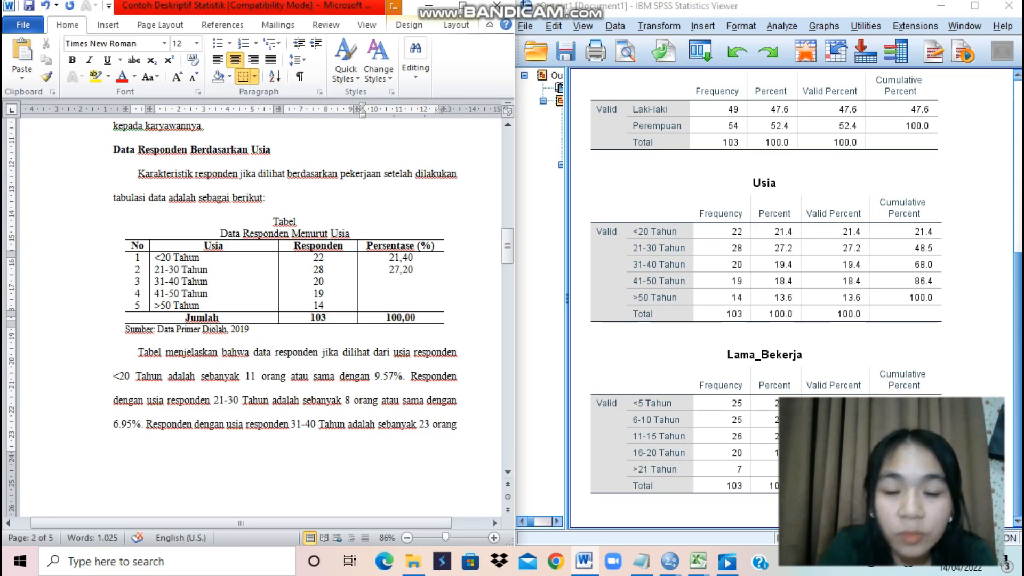
- Enter 19,40 as the Persentase value for 31-40 Tahun in the Usia table
key("Down")
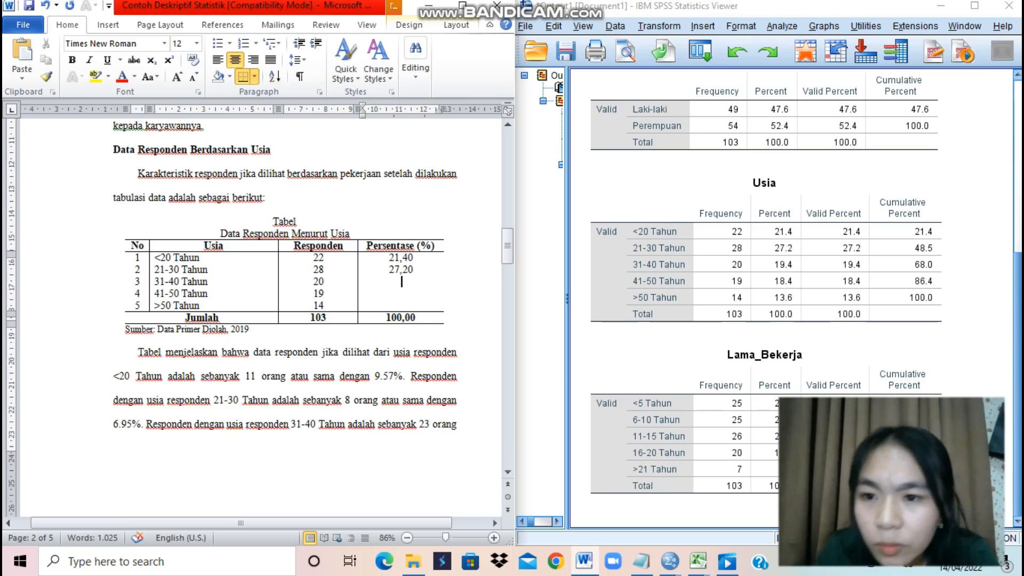
type("19")
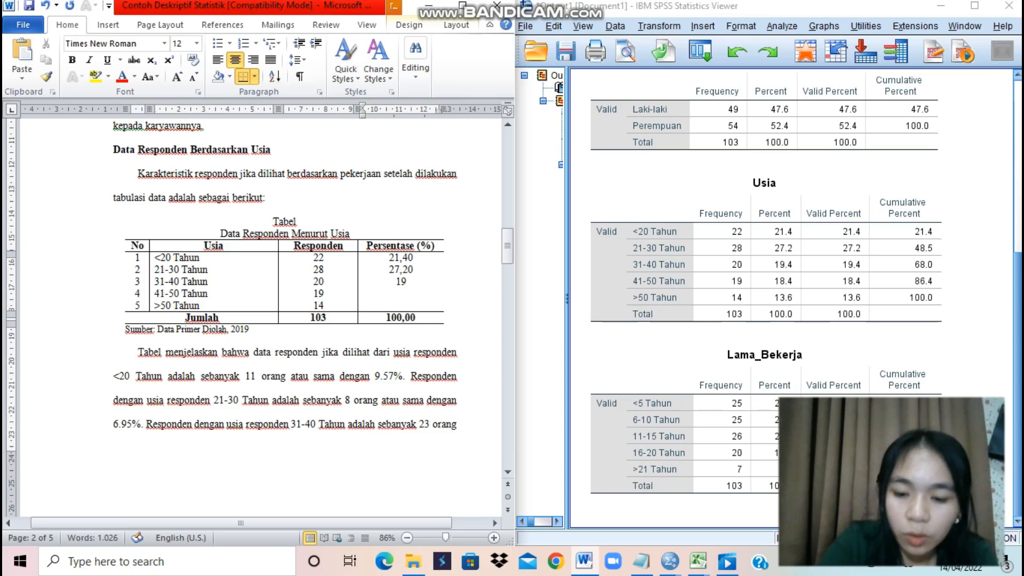
type(",")
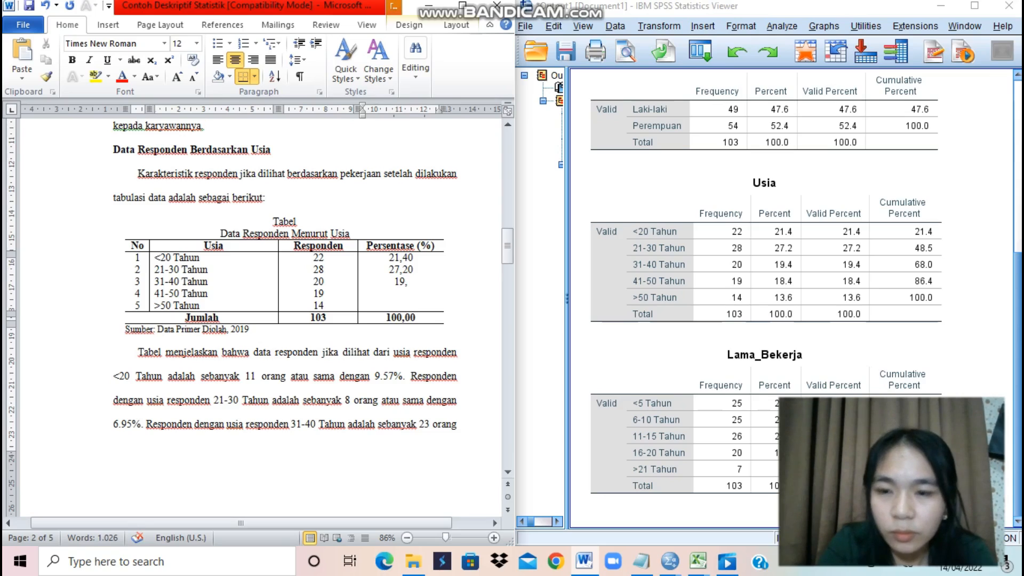
type("04")
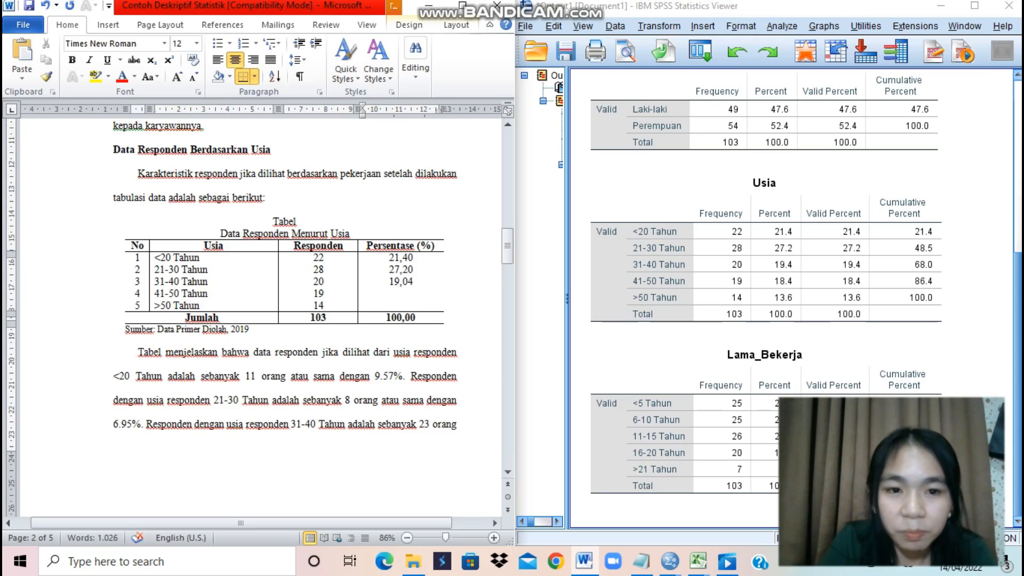
key("BackSpace")
key("BackSpace")
type("40")
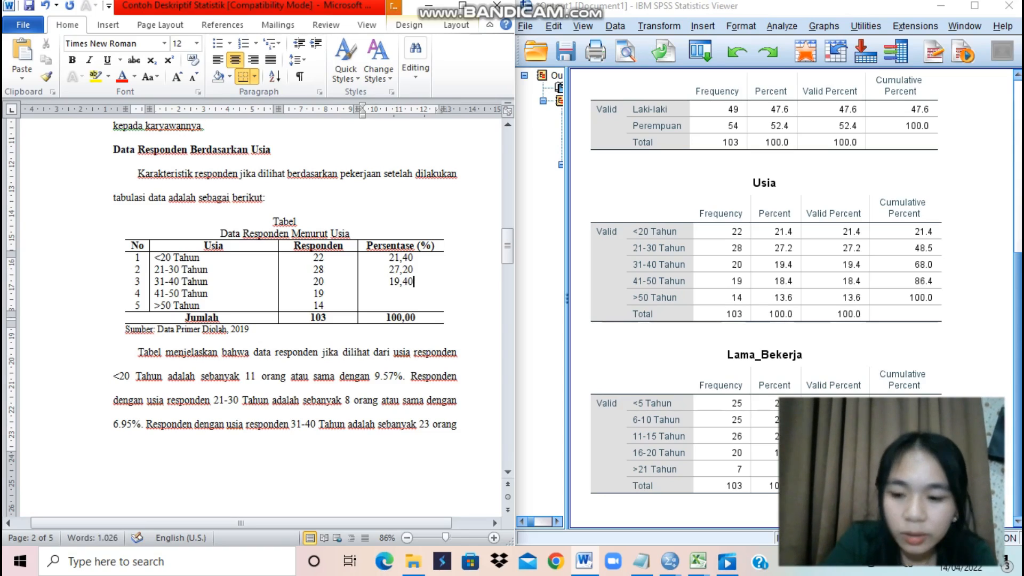
- Complete the Usia table's Persentase column with 18,40 for 41-50 Tahun and 13,60 for >50 Tahun
key("Down")
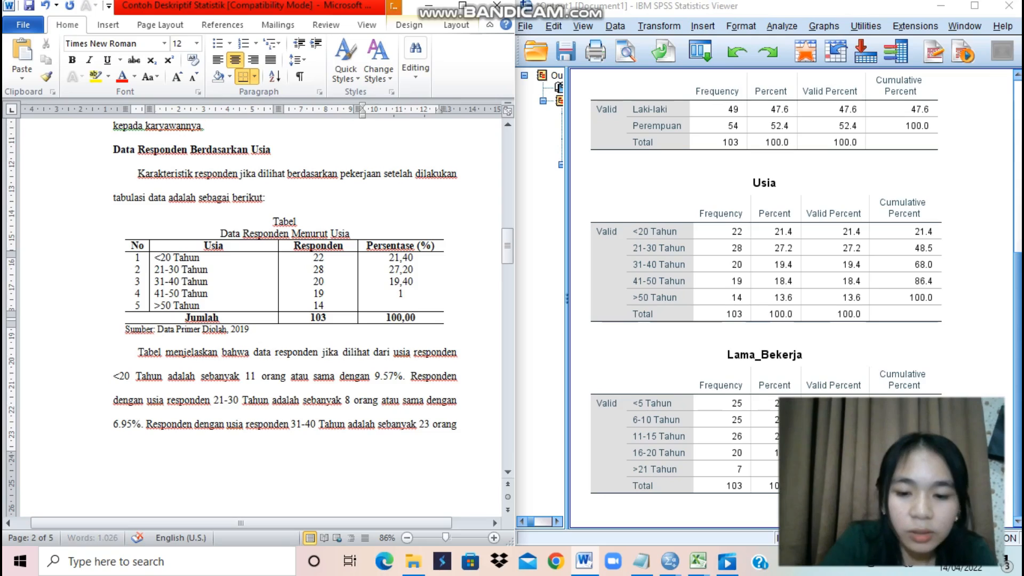
type("18,")
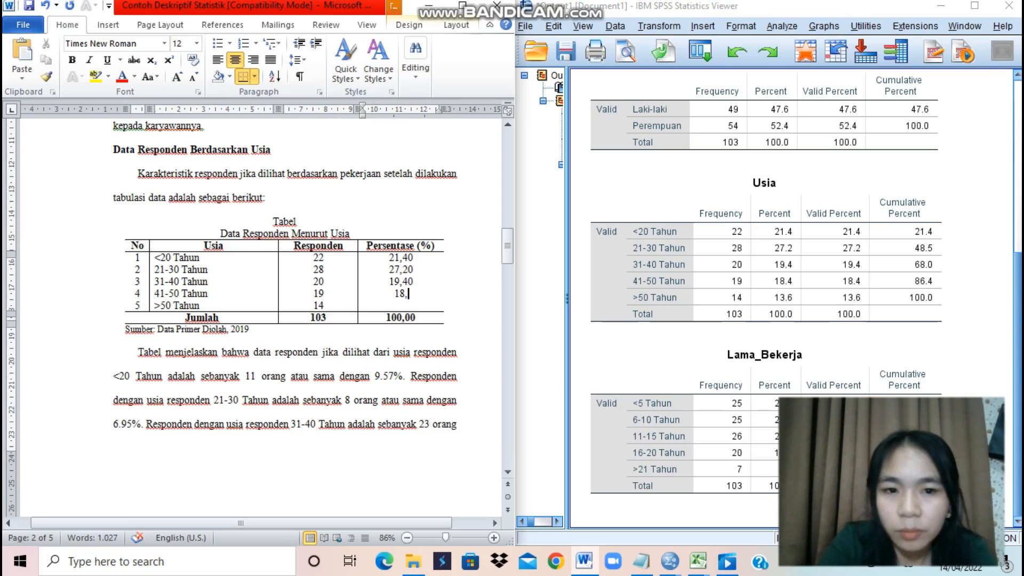
type("40")
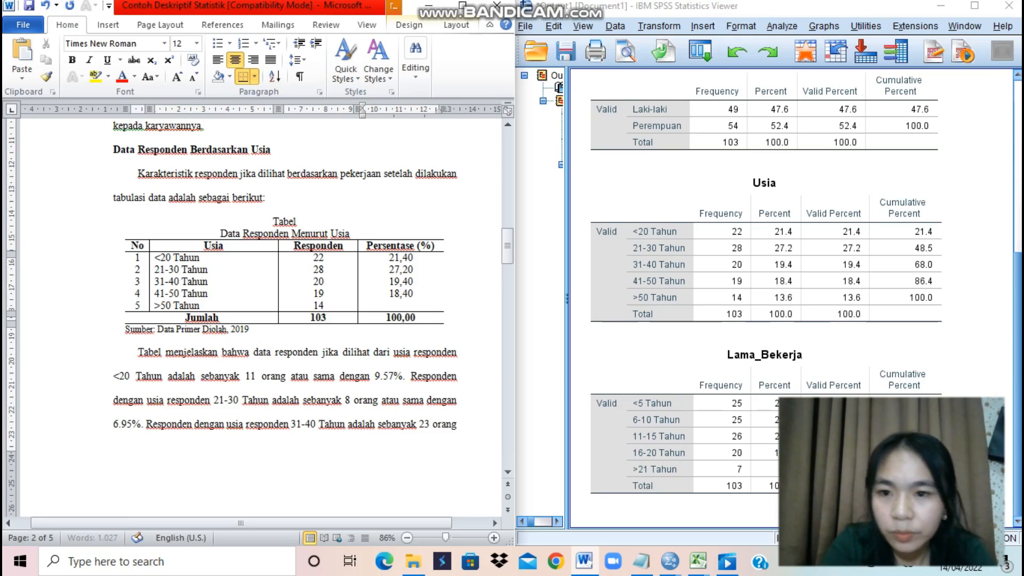
key("Down")
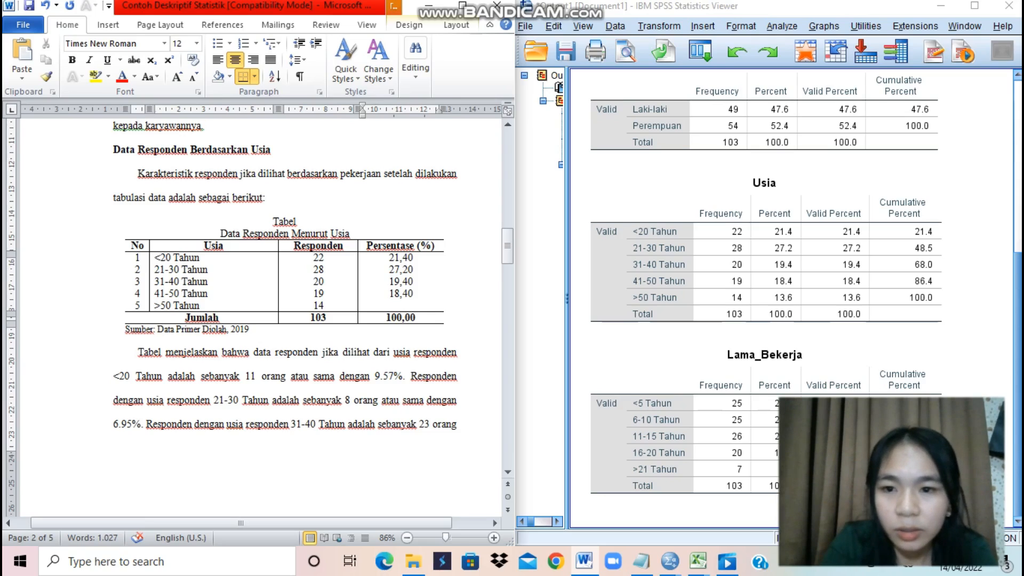
type("1")
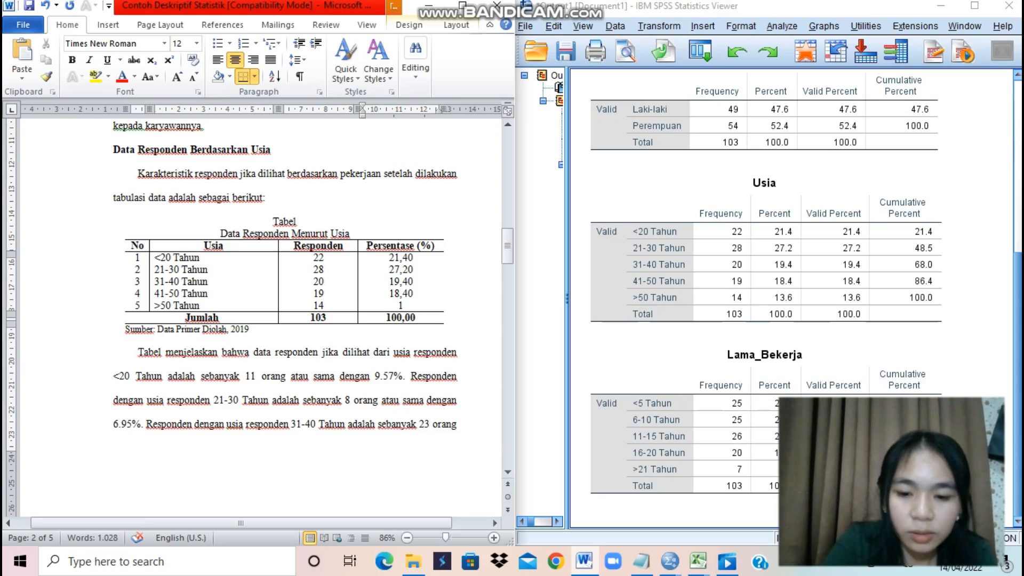
type("3,60")
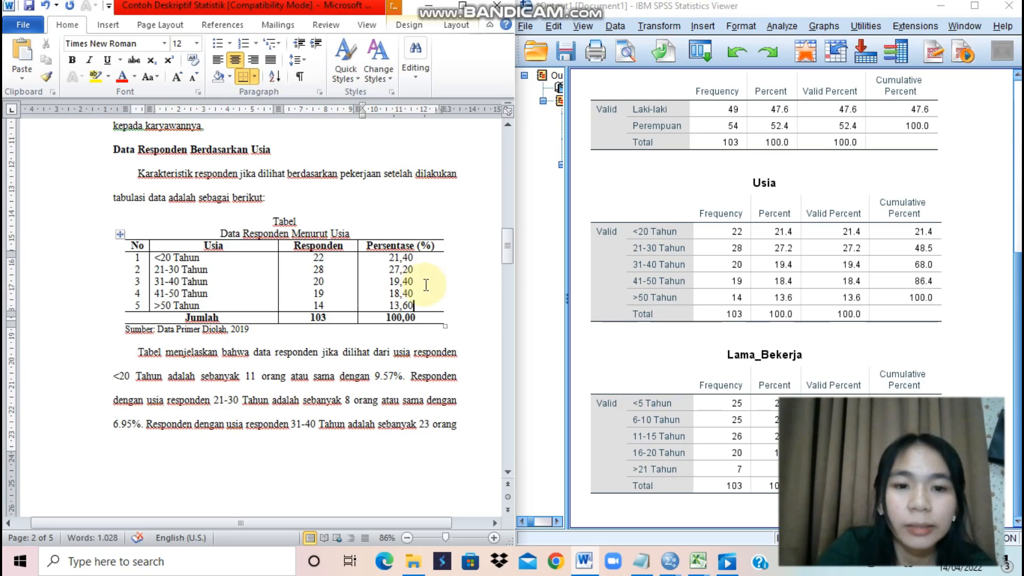
- Review the filled Usia table together with the explanatory paragraph beneath it
scroll(423, 278, "down", 2)
scroll(338, 256, "down", 1)
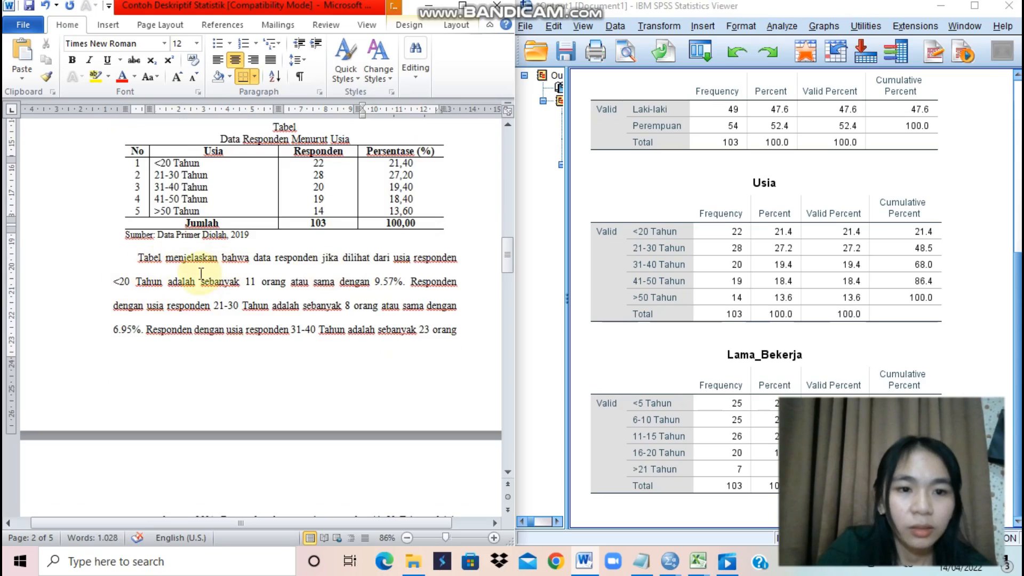
scroll(204, 273, "up", 2)
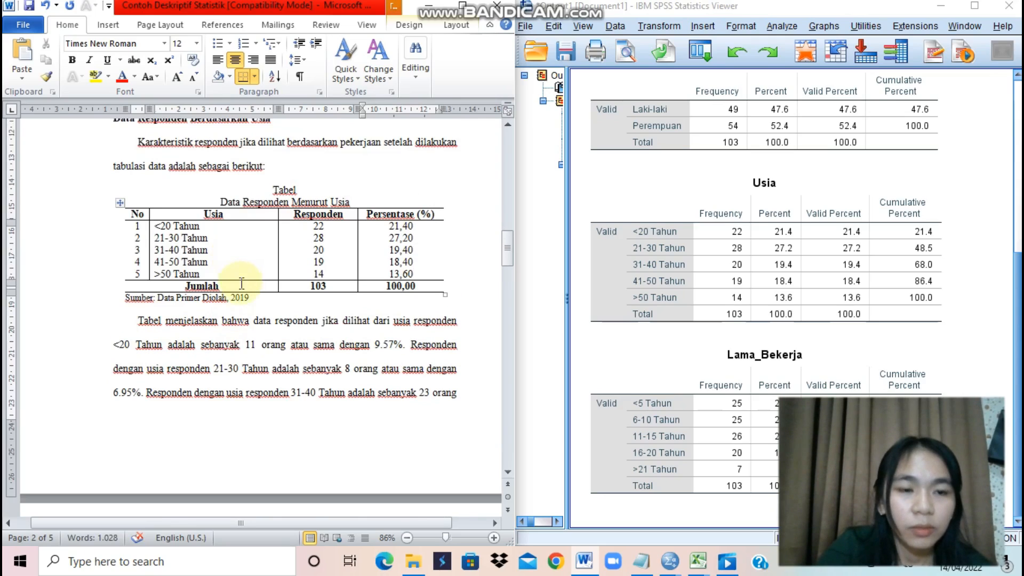
scroll(211, 311, "down", 2)
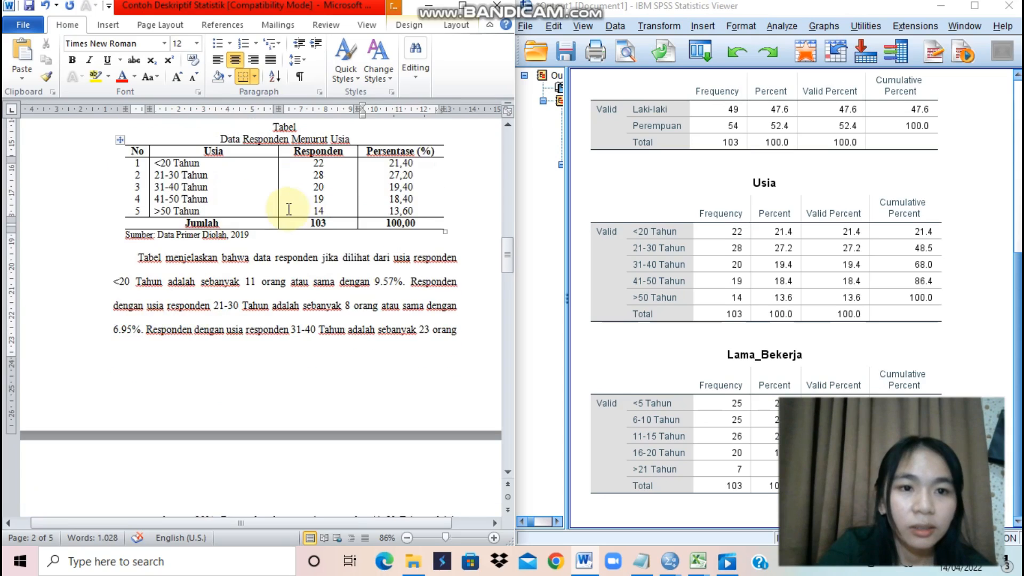
scroll(289, 209, "up", 1)
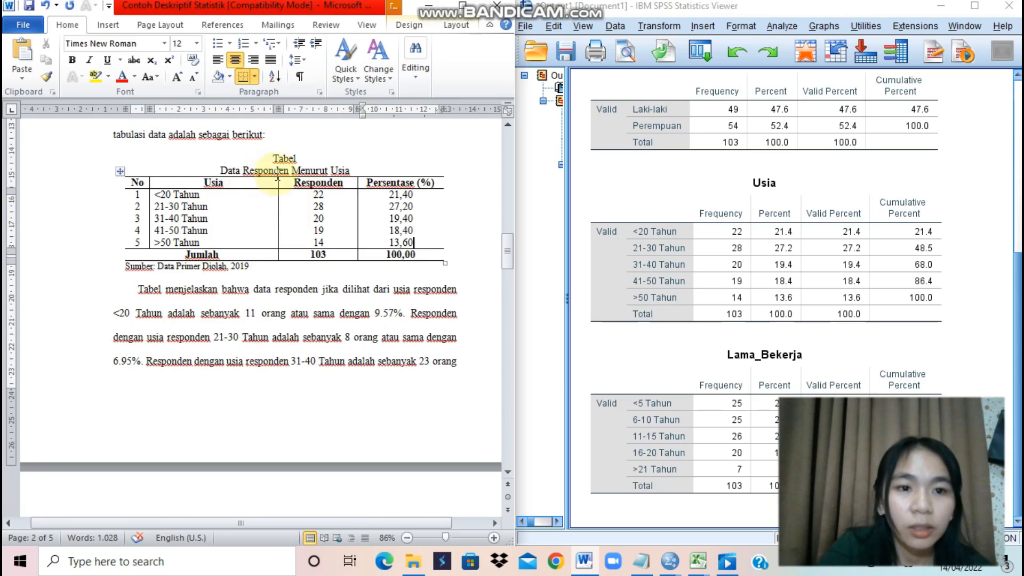
scroll(261, 206, "down", 2)
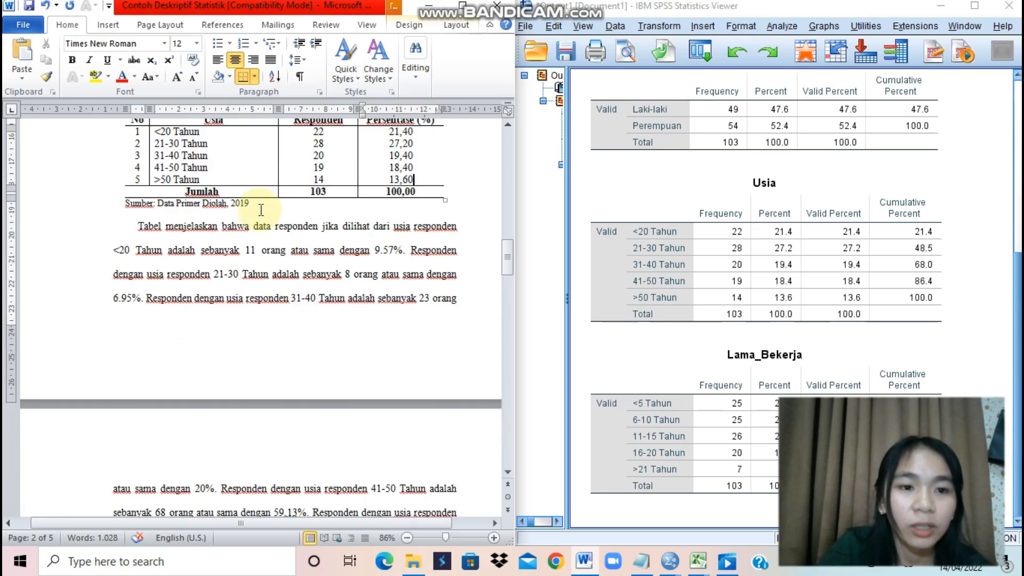
- In the paragraph beneath the Usia table, set the <20 Tahun respondent count to 22 orang
scroll(180, 234, "down", 2)
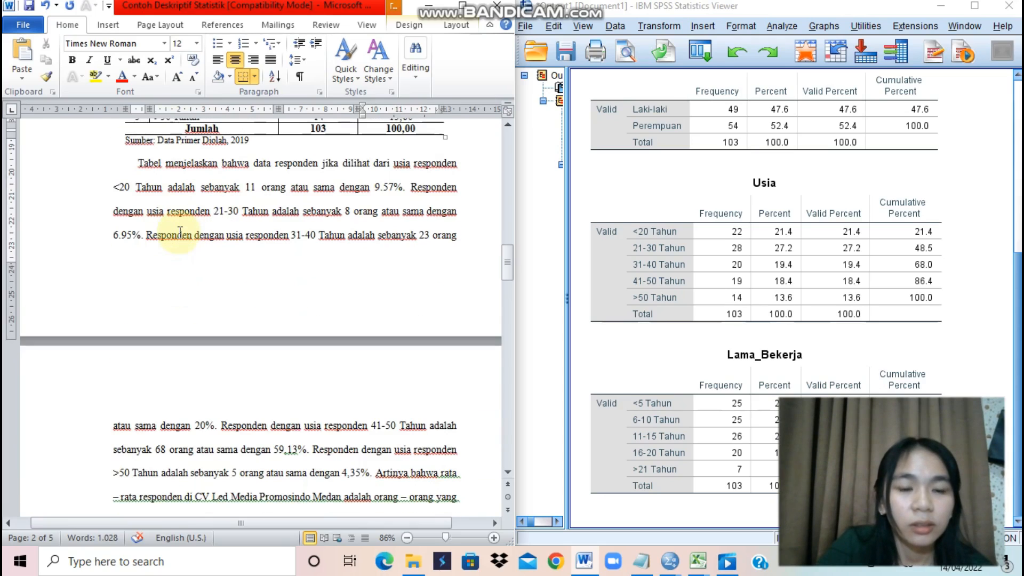
scroll(182, 233, "up", 4)
scroll(207, 253, "down", 2)
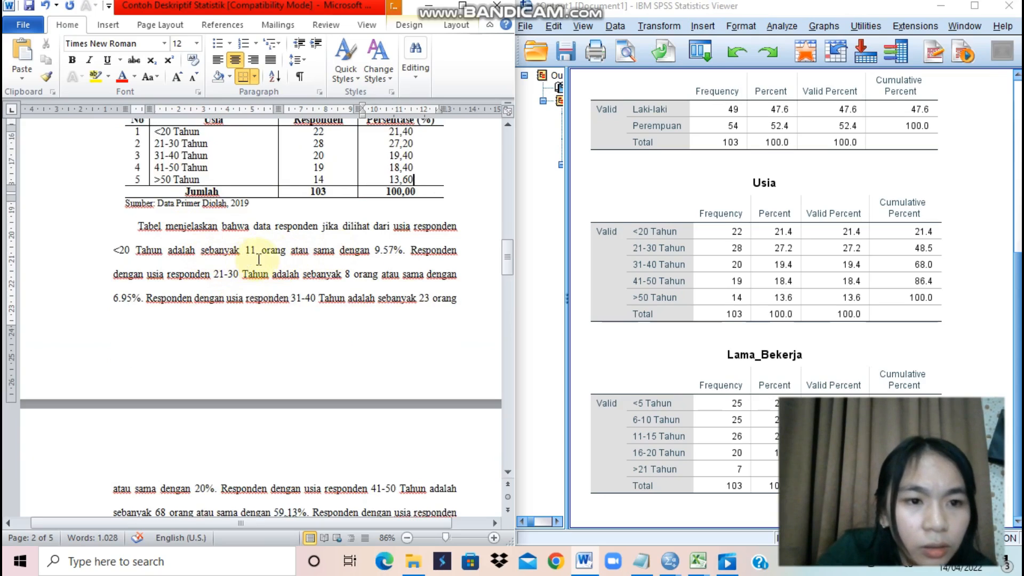
scroll(259, 259, "up", 4)
scroll(283, 315, "down", 2)
left_click(256, 313)
key("BackSpace")
key("BackSpace")
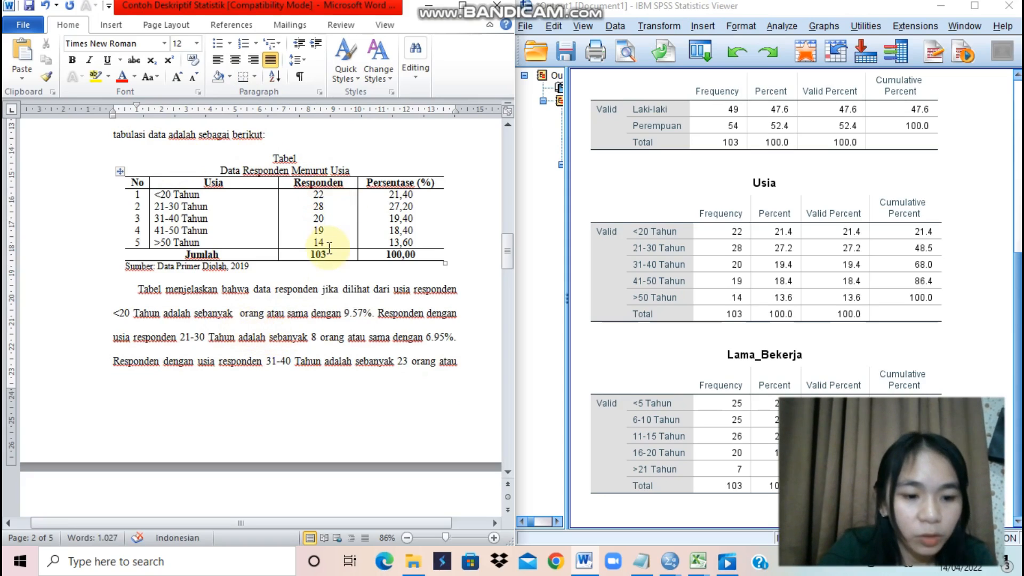
type("22")
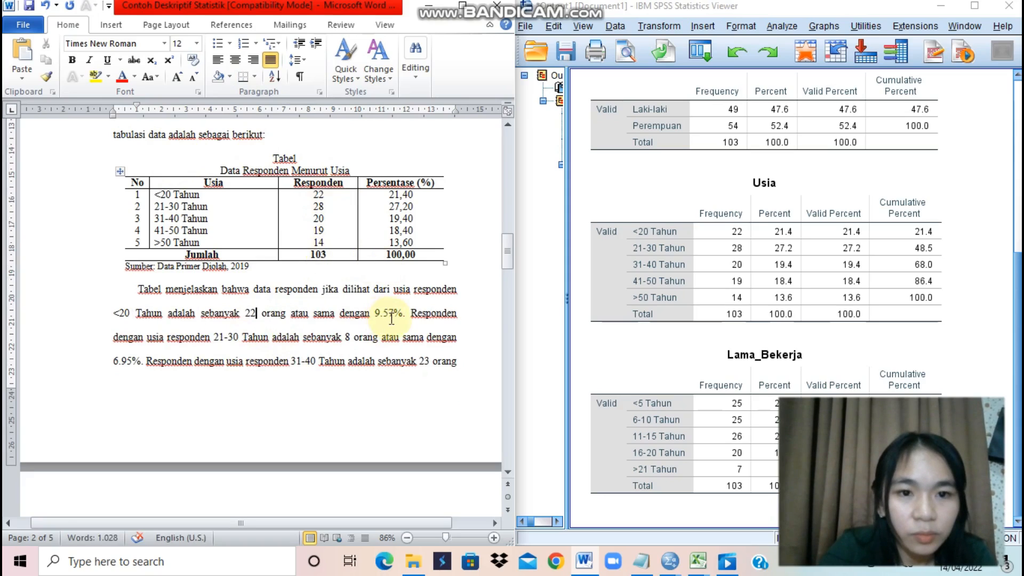
- Replace the <20 Tahun percentage in the Usia paragraph with 21.40%
left_click(399, 317)
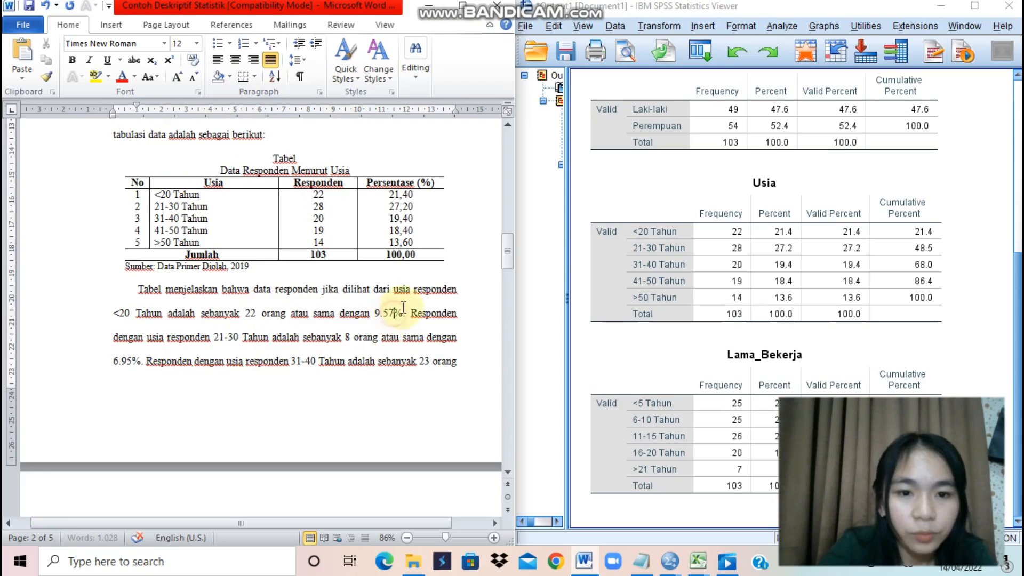
key("BackSpace")
key("BackSpace")
key("BackSpace")
key("BackSpace")
type("21.40")
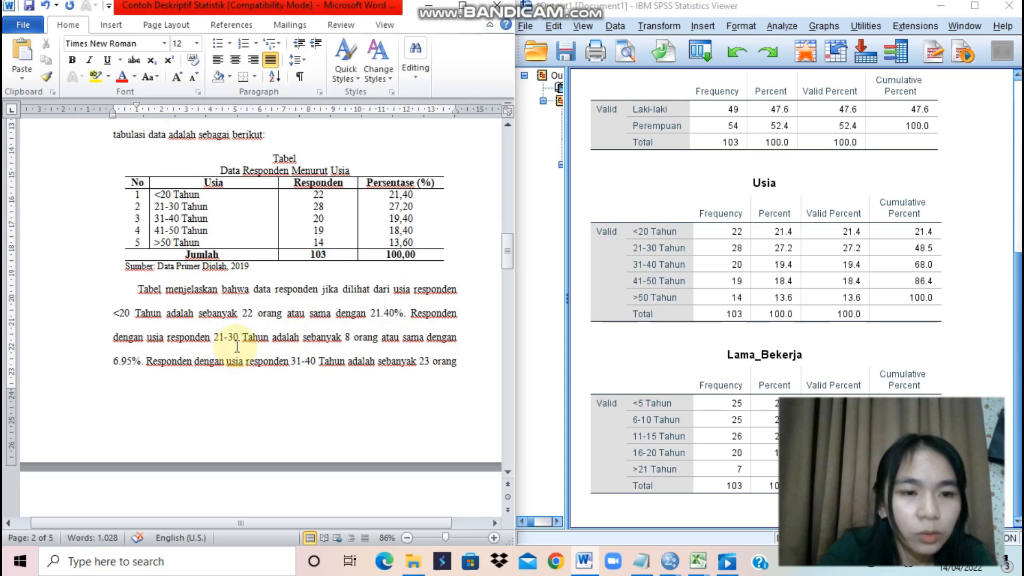
- Update the 21-30 Tahun figures in the Usia paragraph to 28 orang and 27,20%
left_click(347, 337)
type("2")
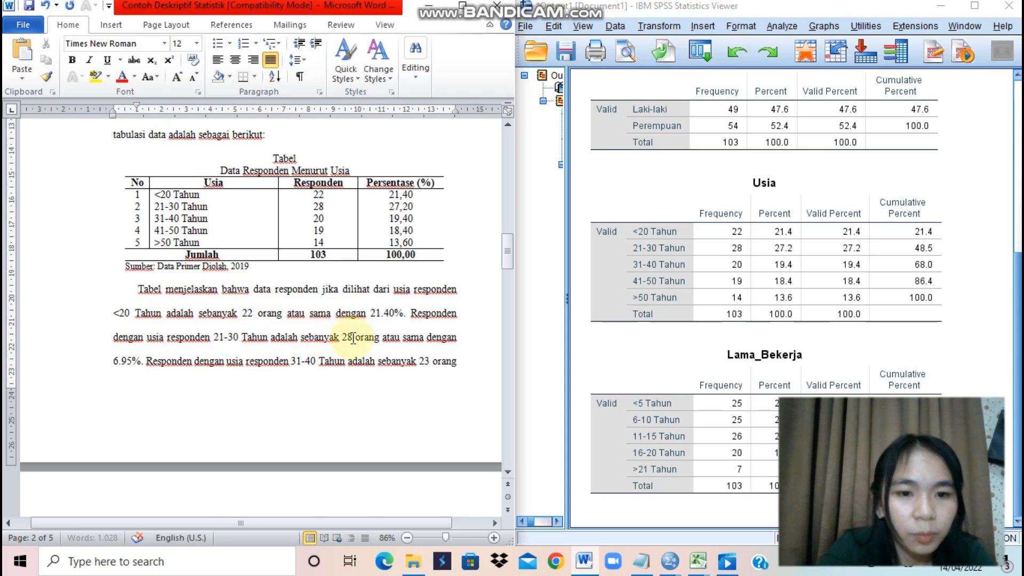
scroll(346, 336, "down", 1)
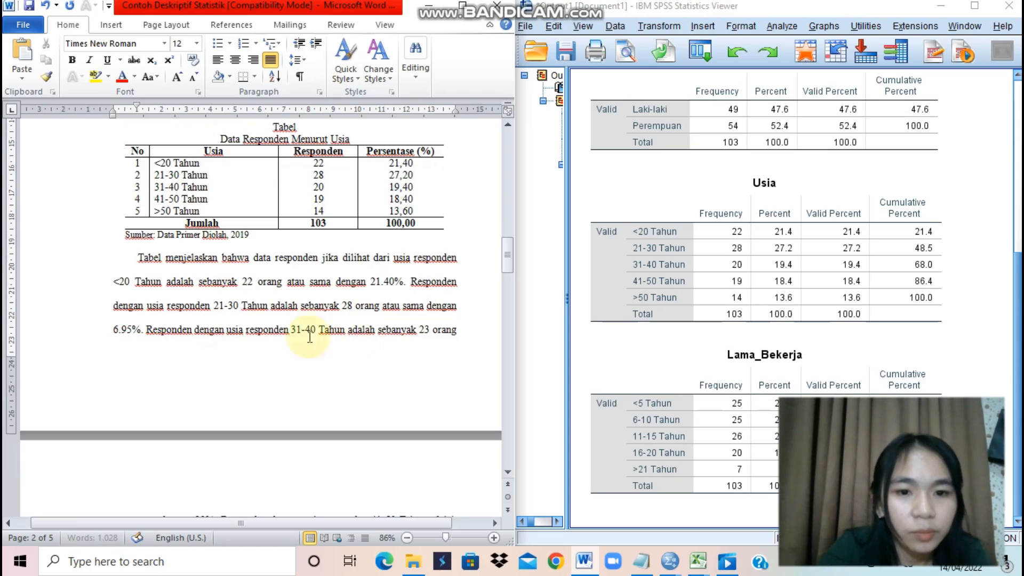
left_click(134, 331)
key("BackSpace")
key("BackSpace")
key("BackSpace")
key("BackSpace")
type("27,")
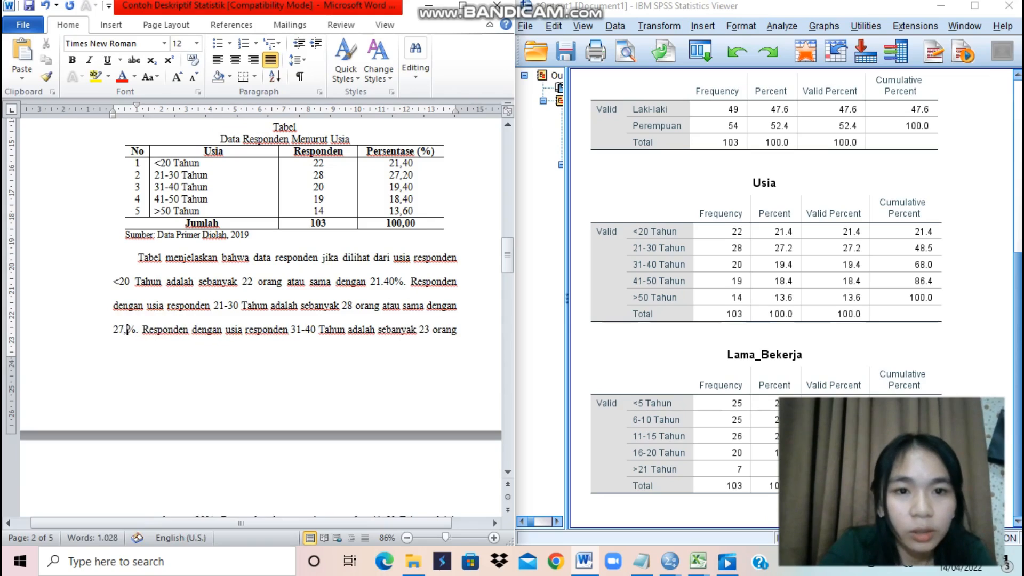
type("20")
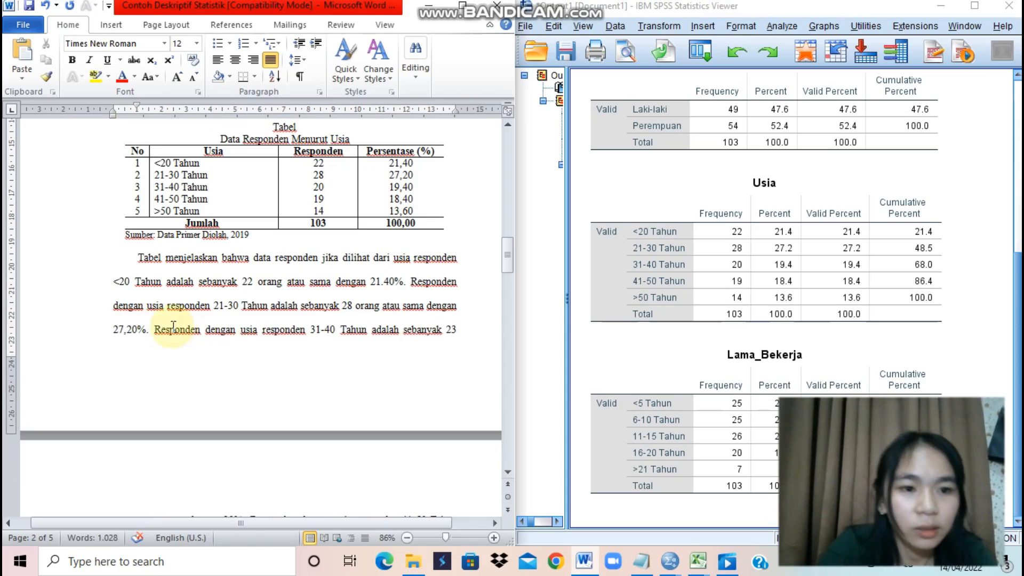
- Set the 31-40 Tahun respondent count in the Usia paragraph to 20, following the SPSS Usia frequency table
scroll(212, 324, "down", 1)
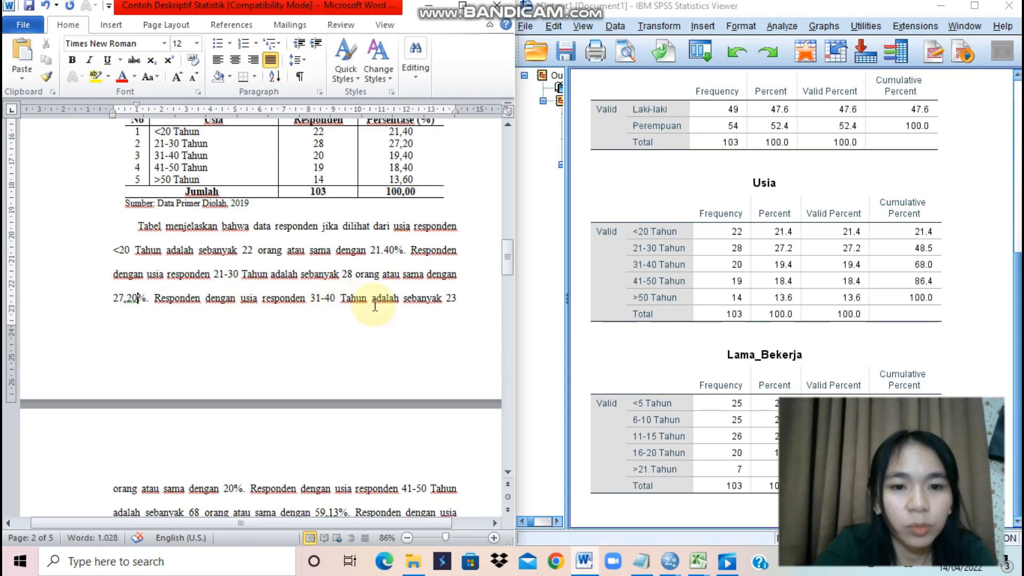
scroll(361, 304, "down", 1)
scroll(423, 270, "up", 3)
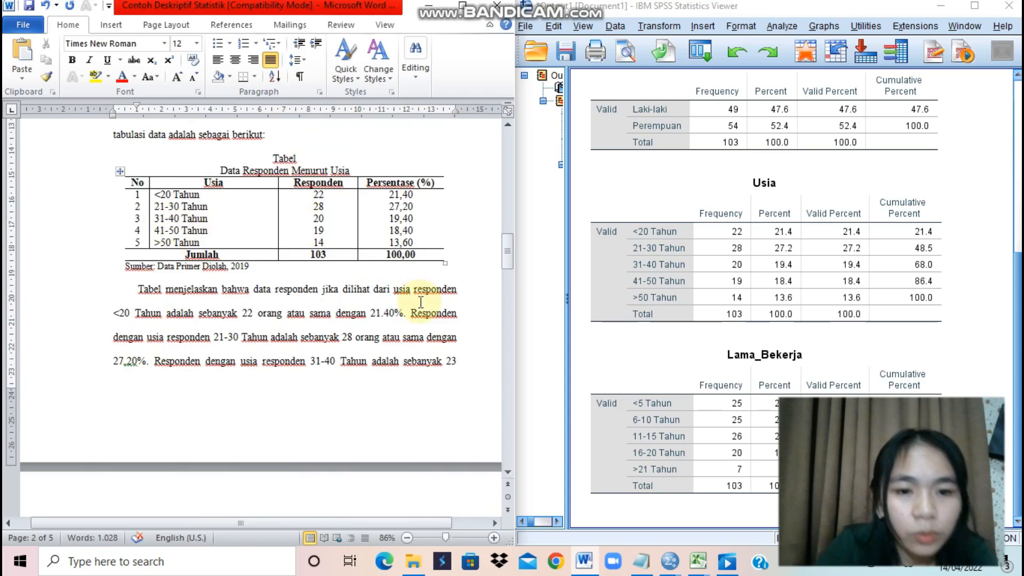
scroll(424, 299, "down", 1)
scroll(176, 320, "down", 1)
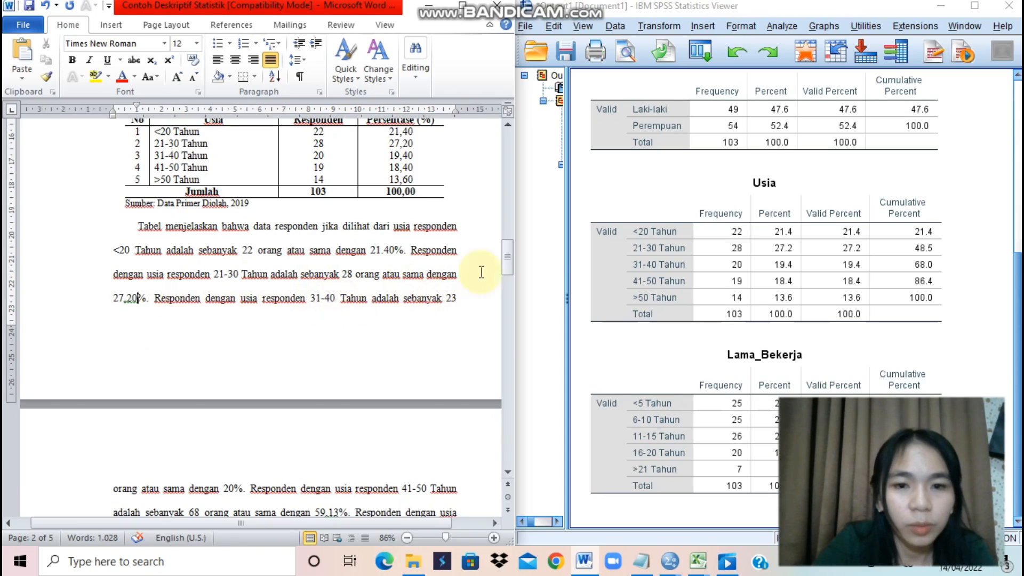
left_click(664, 271)
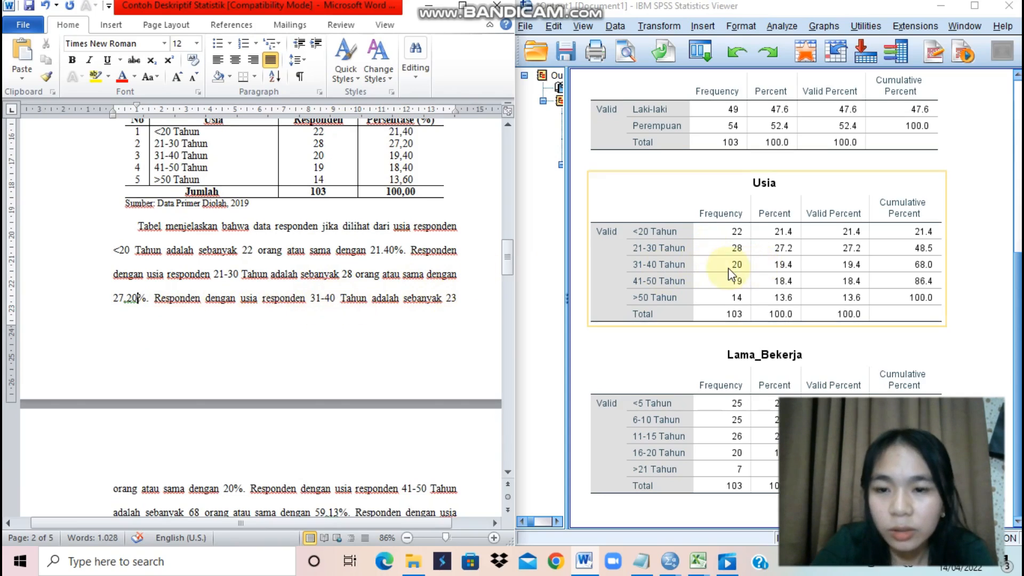
left_click(457, 300)
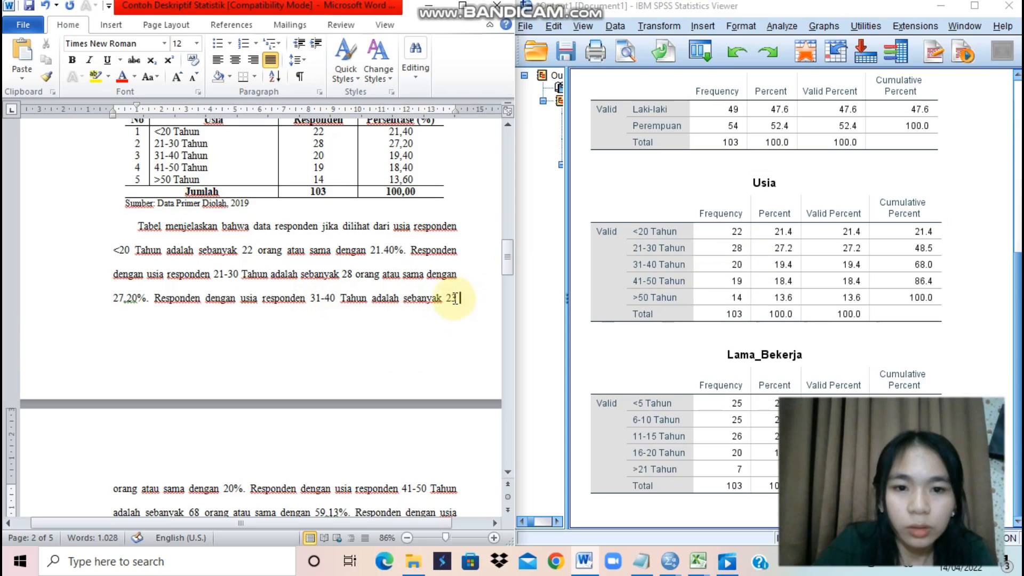
key("BackSpace")
type("0")
- Replace the 31-40 Tahun percentage in the Usia paragraph with 19,40%
scroll(426, 309, "down", 2)
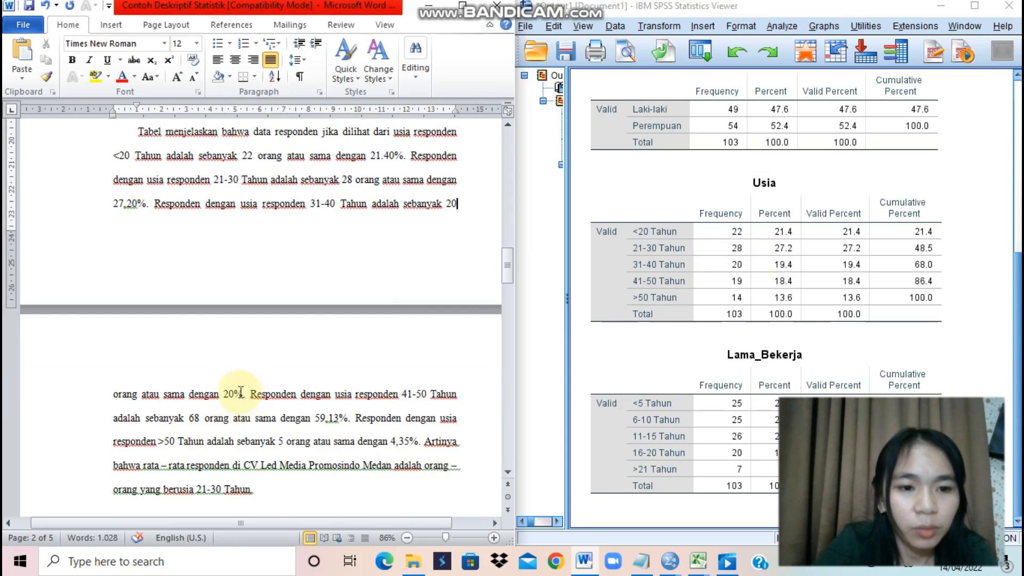
left_click(233, 396)
key("BackSpace")
key("BackSpace")
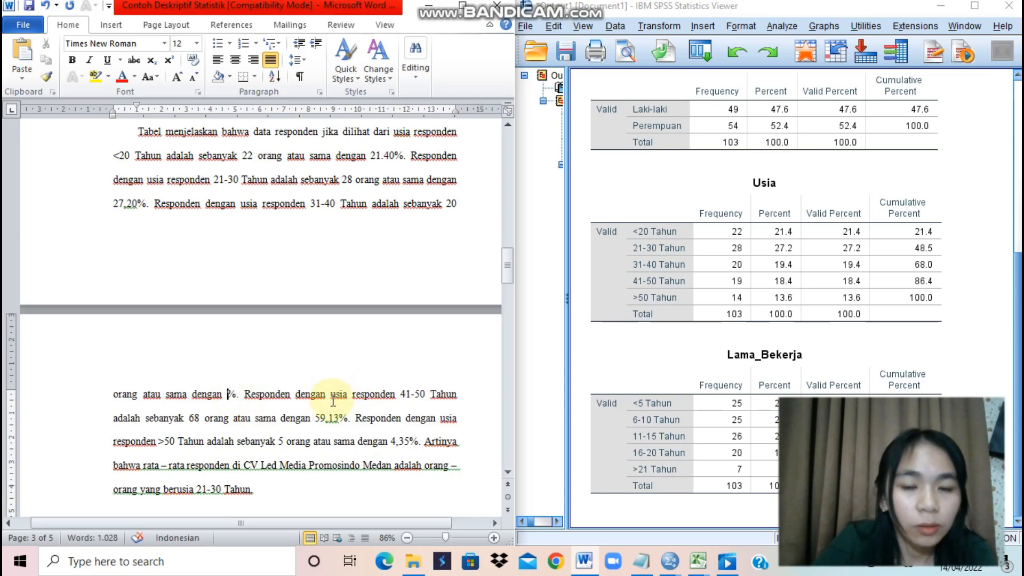
type("19.")
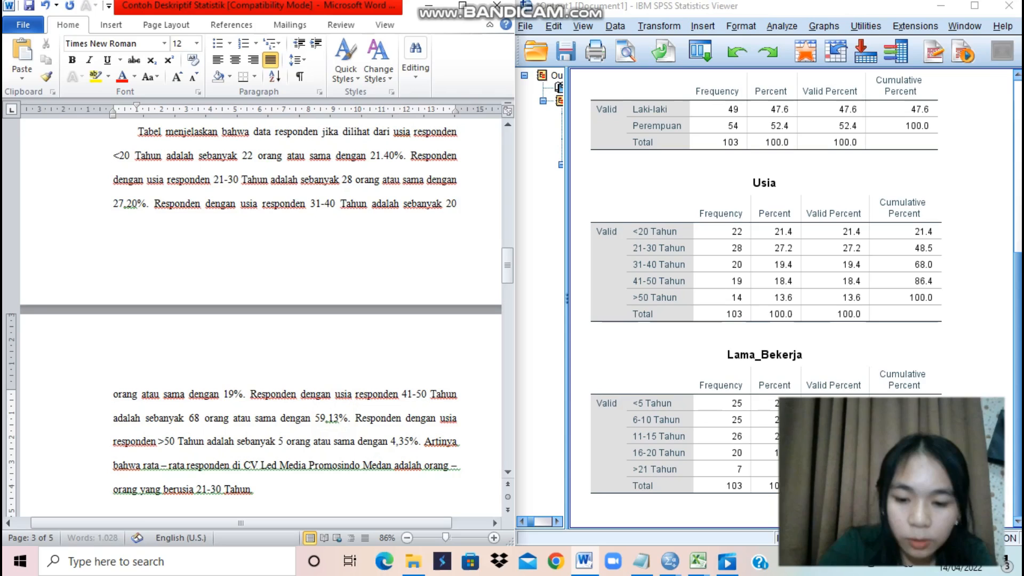
type("40")
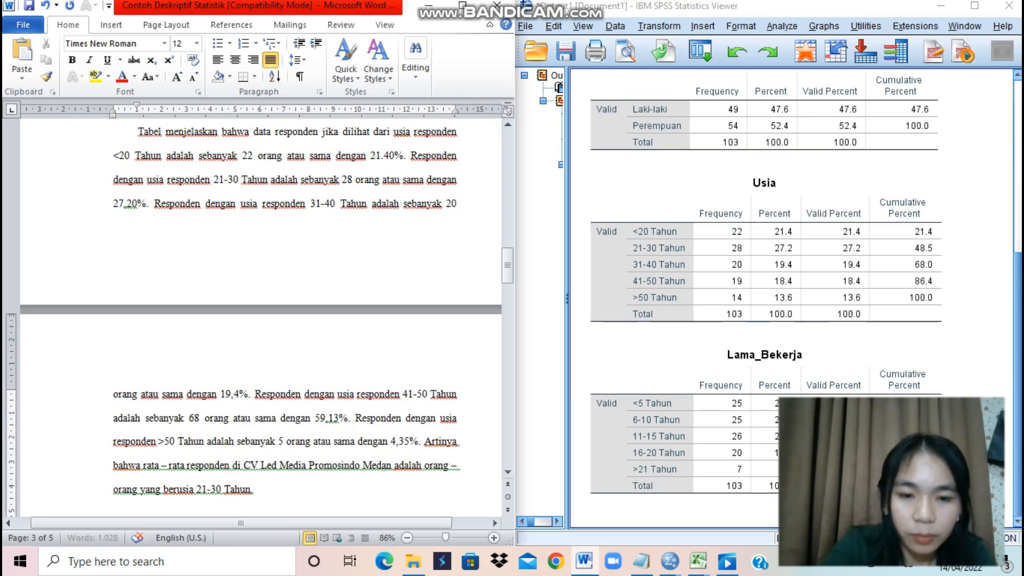
- Set the 41-50 Tahun respondent count in the Usia paragraph to 19 orang
scroll(321, 408, "down", 2)
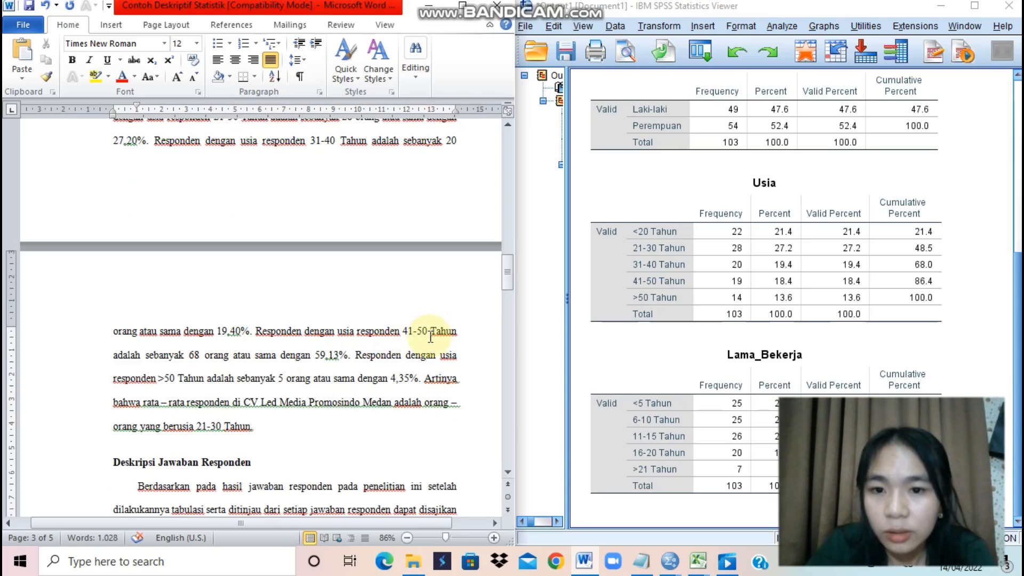
left_click(199, 356)
key("BackSpace")
key("BackSpace")
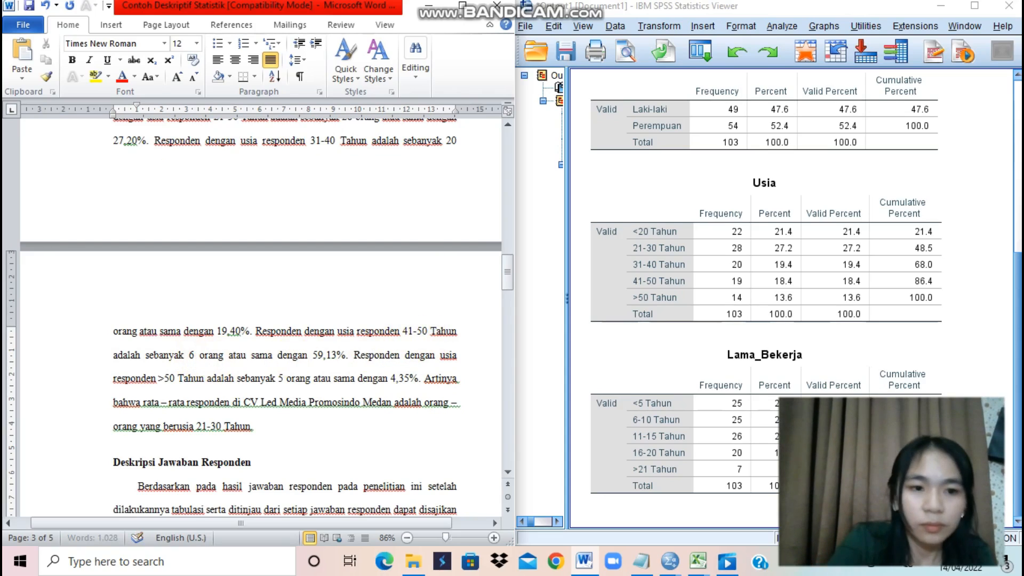
type("19")
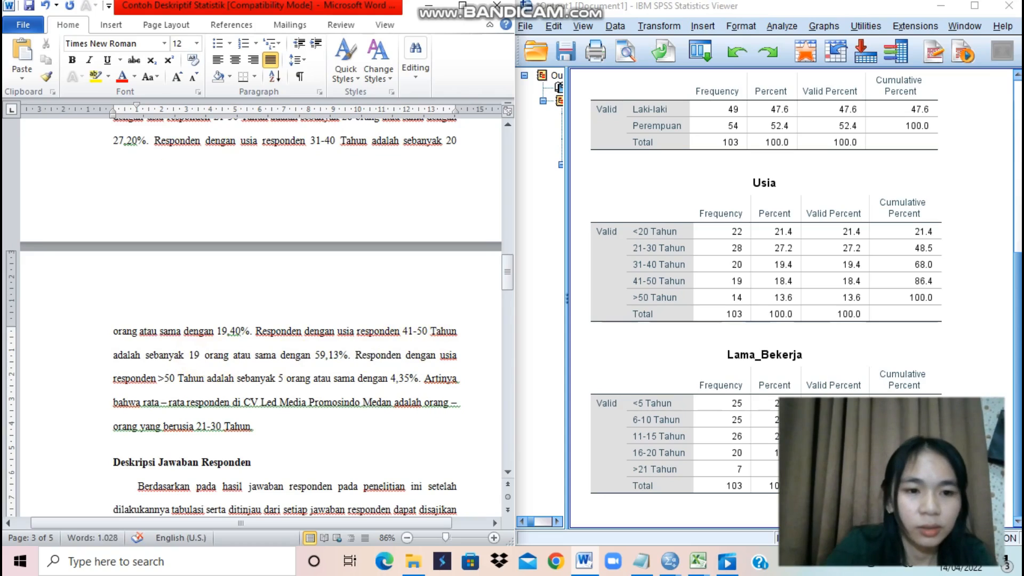
- Replace the 41-50 Tahun percentage in the Usia paragraph with 18,40%
left_click(340, 352)
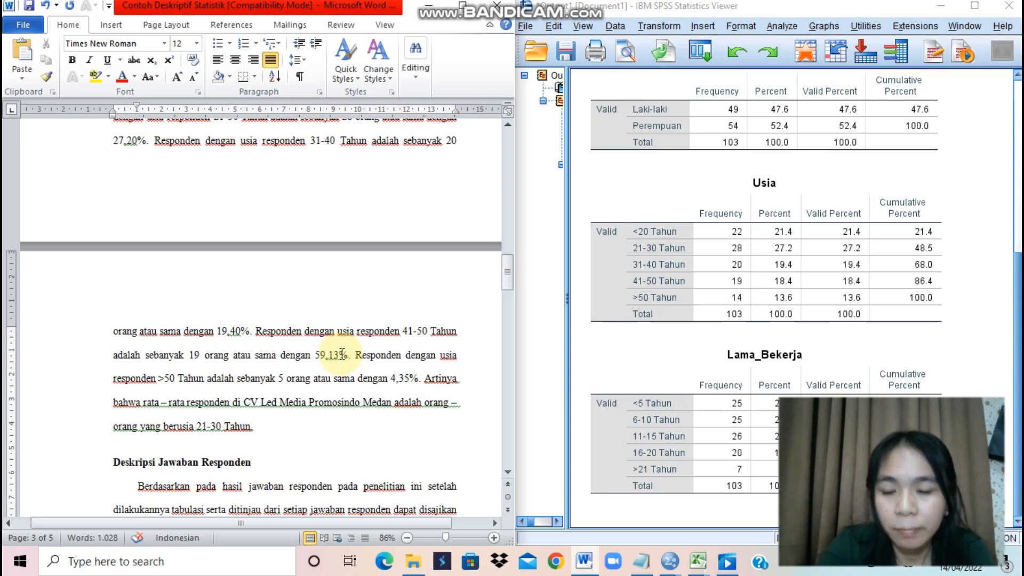
key("BackSpace")
key("BackSpace")
key("BackSpace")
key("BackSpace")
key("BackSpace")
type("18,40")
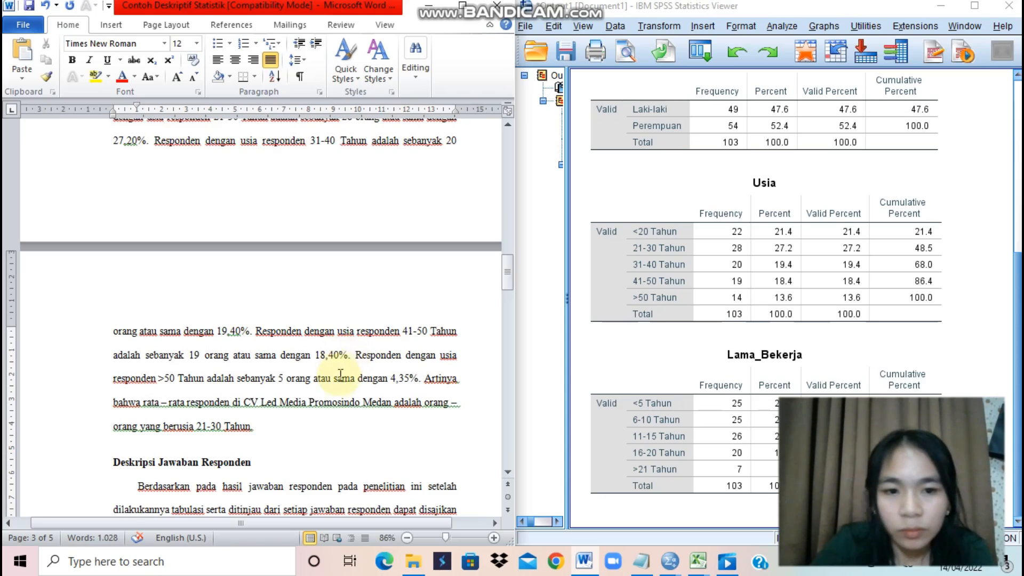
- Set the >50 Tahun respondent count in the Usia paragraph to 14 orang
scroll(338, 370, "down", 1)
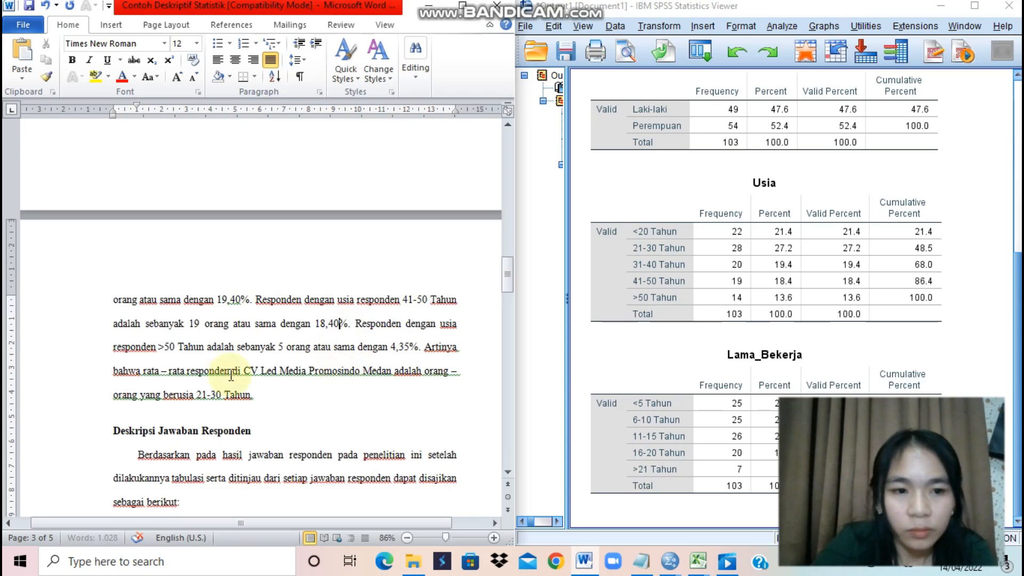
left_click(286, 347)
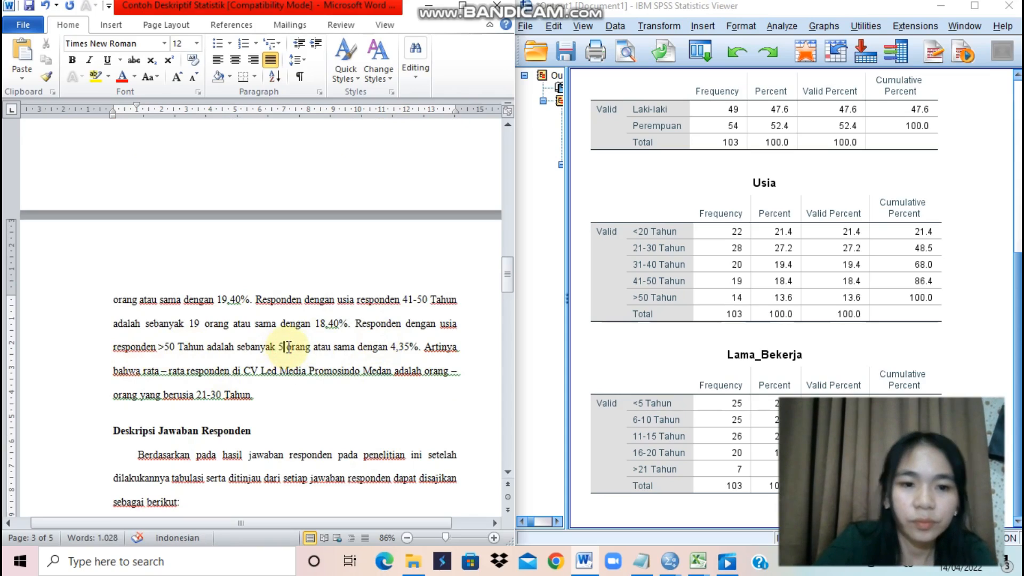
key("BackSpace")
type("14")
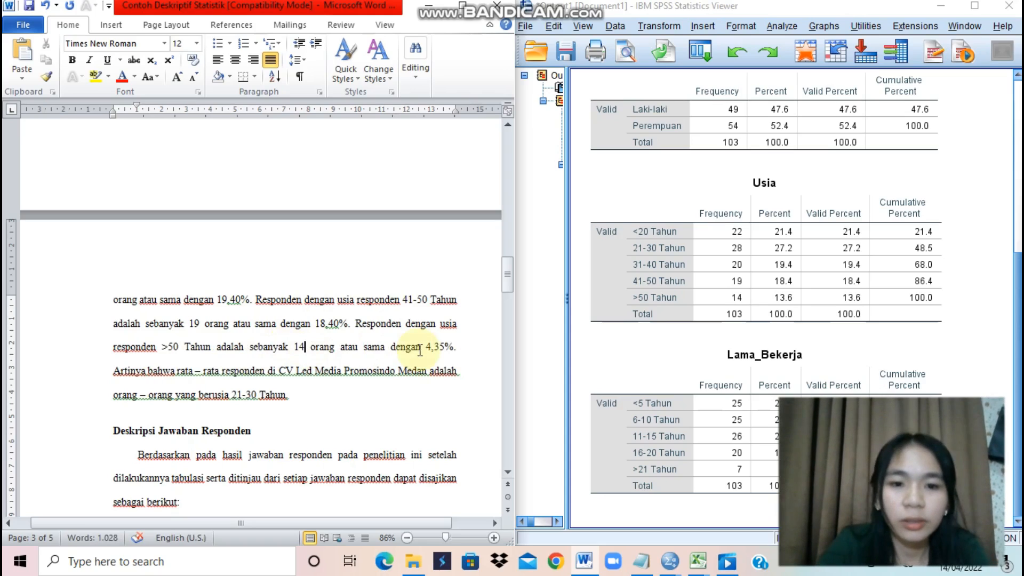
- Replace the >50 Tahun percentage in the Usia paragraph with 13,60%
left_click(445, 347)
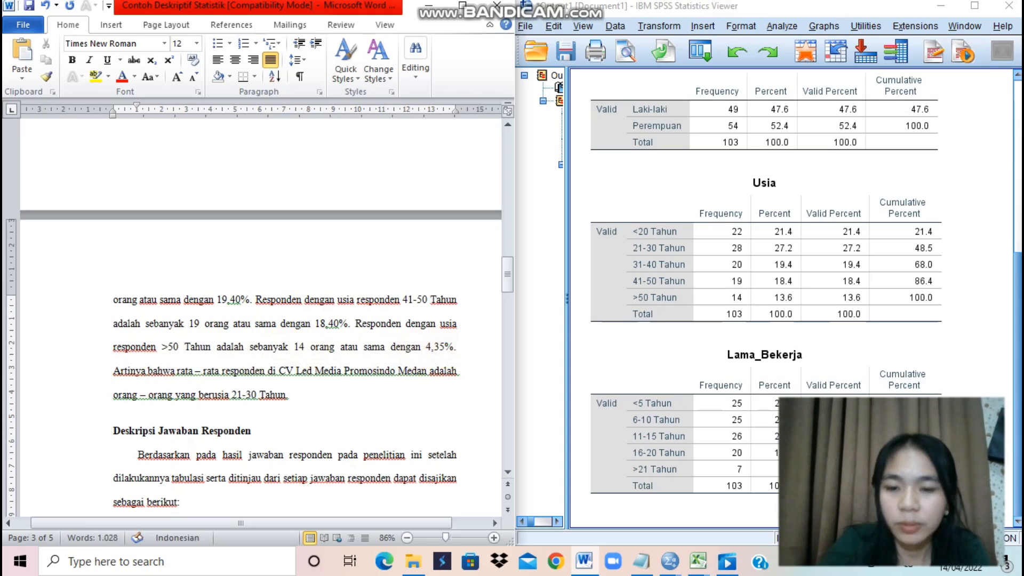
key("BackSpace")
key("BackSpace")
key("BackSpace")
key("BackSpace")
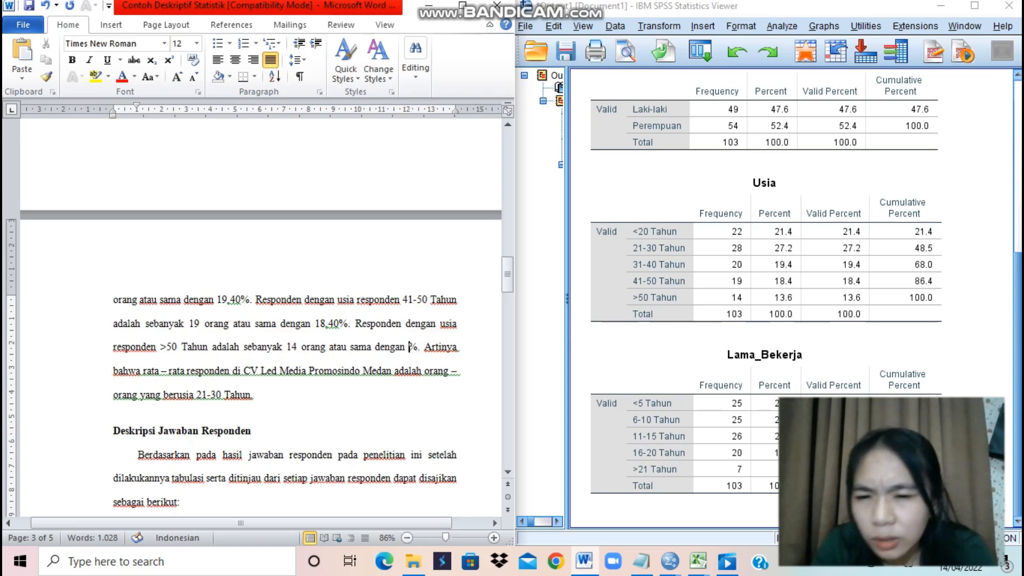
type("13,")
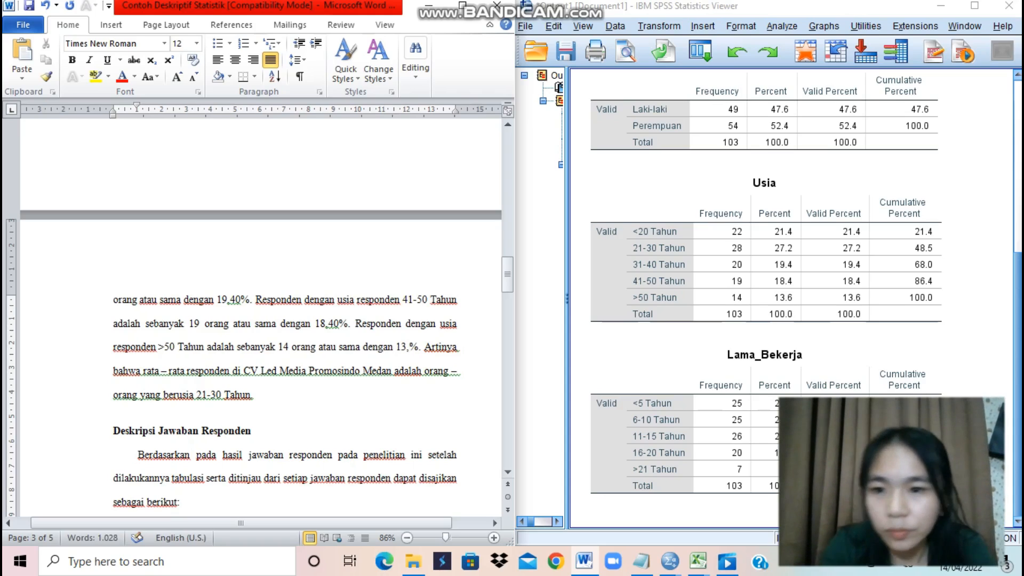
type("60")
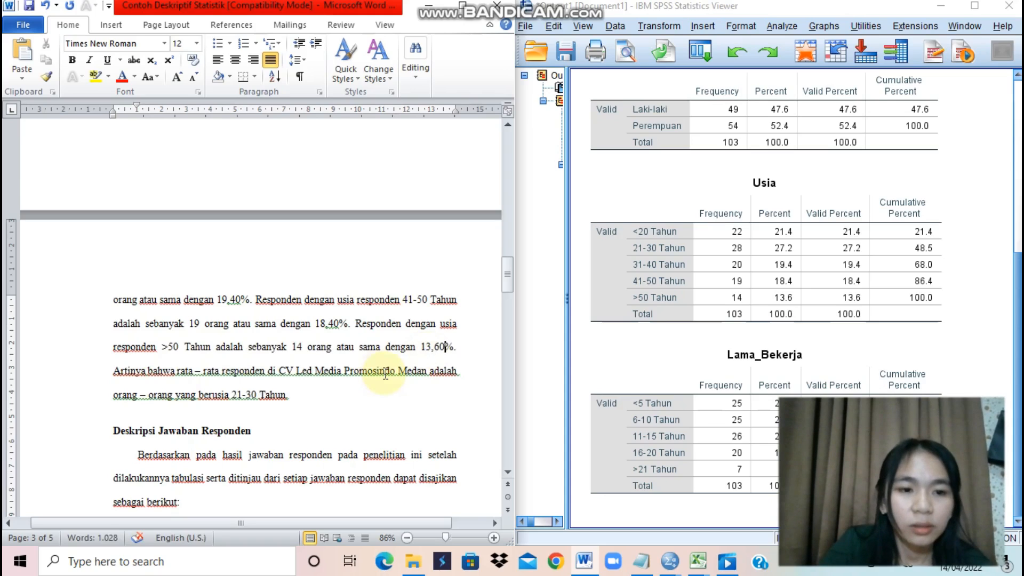
- Look over the Deskripsi Jawaban Responden section, and go back to the unfilled Lama Bekerja table in the report
scroll(386, 373, "down", 2)
scroll(221, 277, "down", 5)
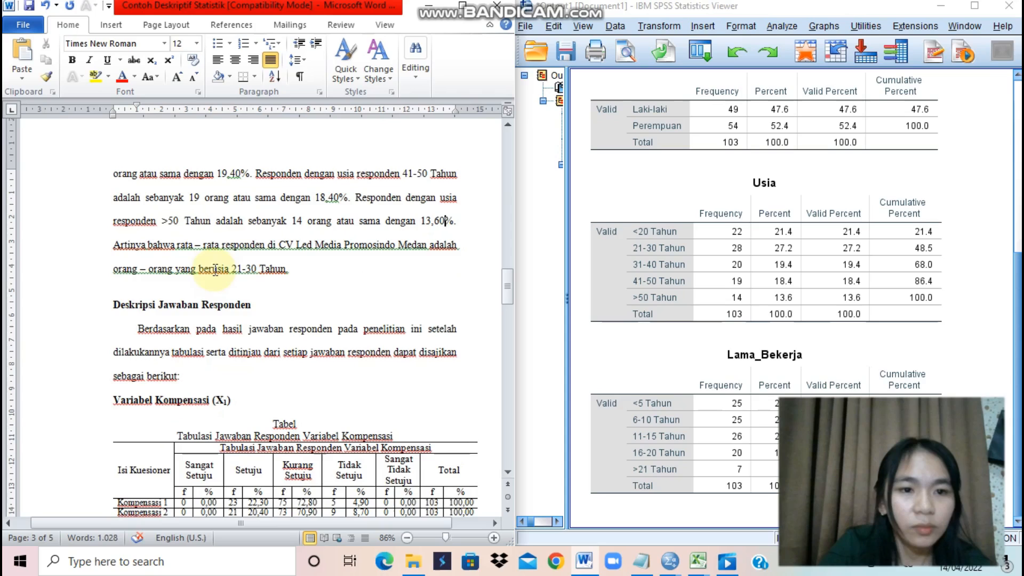
scroll(241, 249, "down", 2)
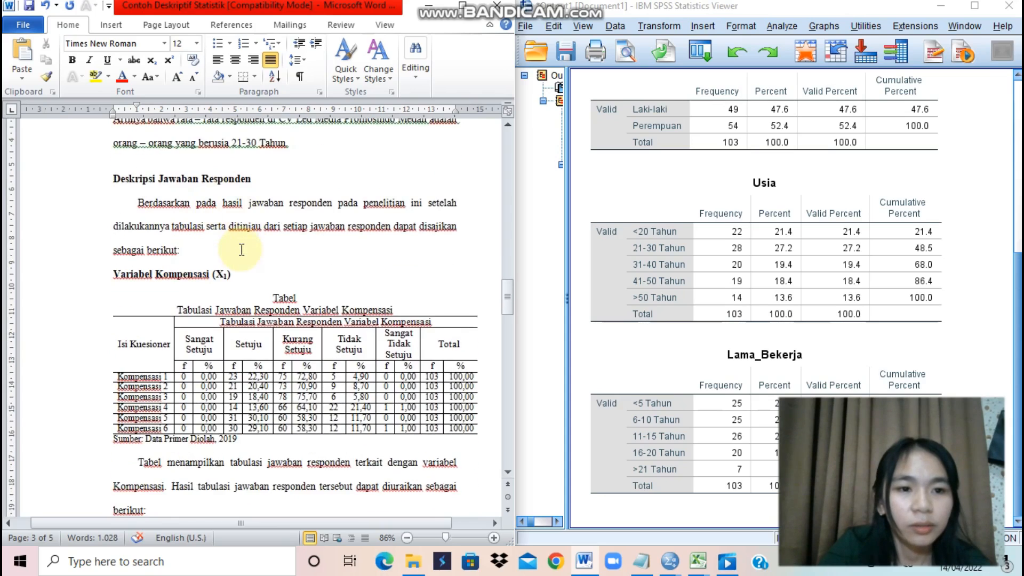
left_click(698, 307)
left_click(713, 356)
left_click(296, 262)
scroll(299, 257, "up", 7)
scroll(299, 256, "up", 20)
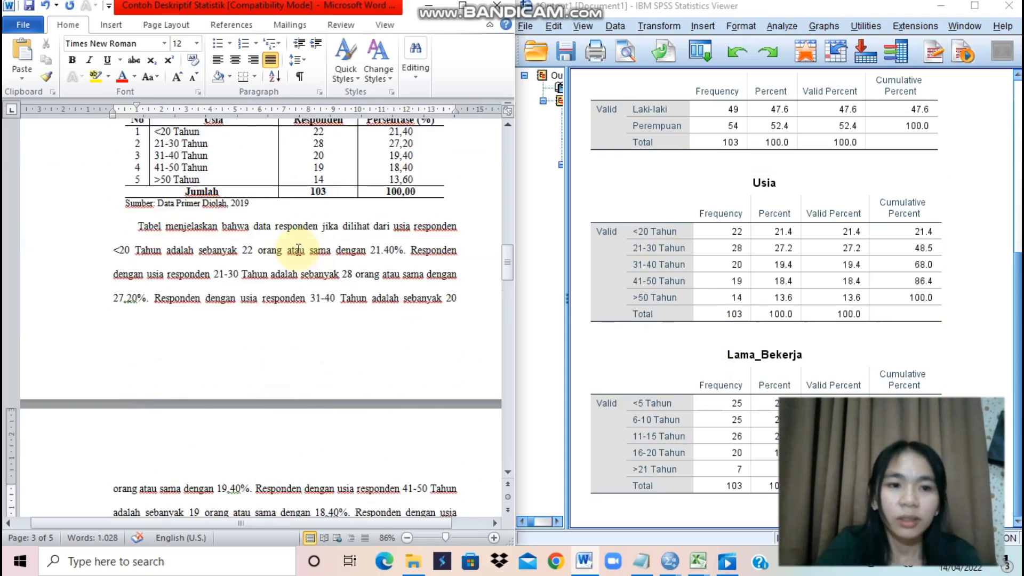
scroll(301, 245, "up", 3)
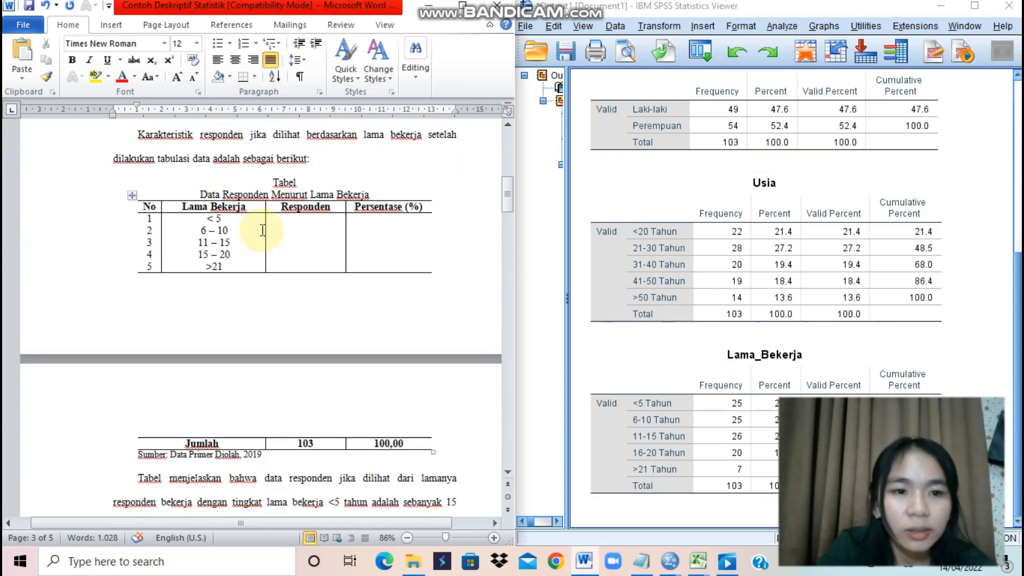
- Fill the Responden column of the Lama Bekerja table with the SPSS frequencies 25, 25, 26, 20 and 7
left_click(266, 228)
left_click(307, 229)
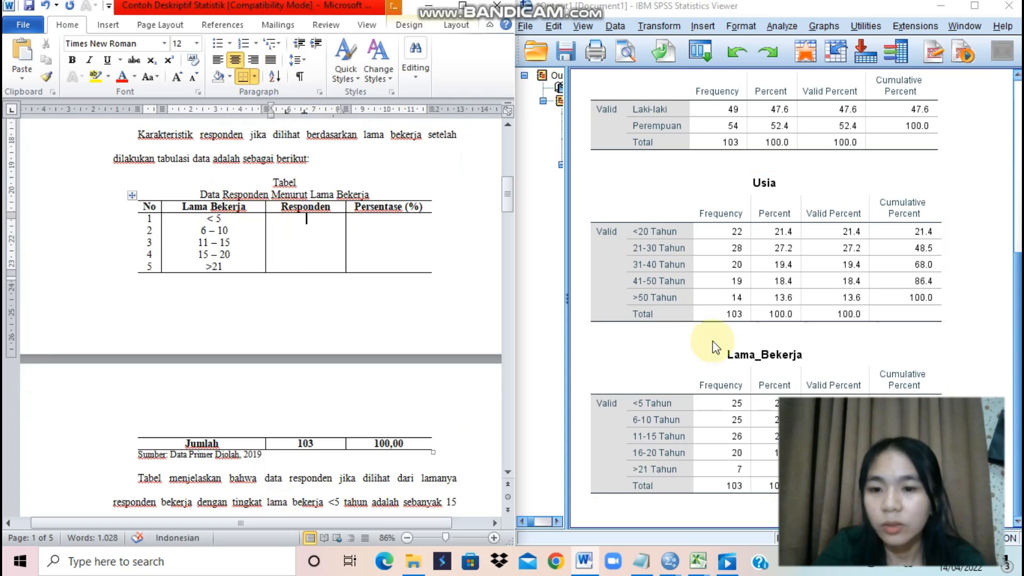
scroll(713, 341, "up", 5)
scroll(718, 338, "down", 6)
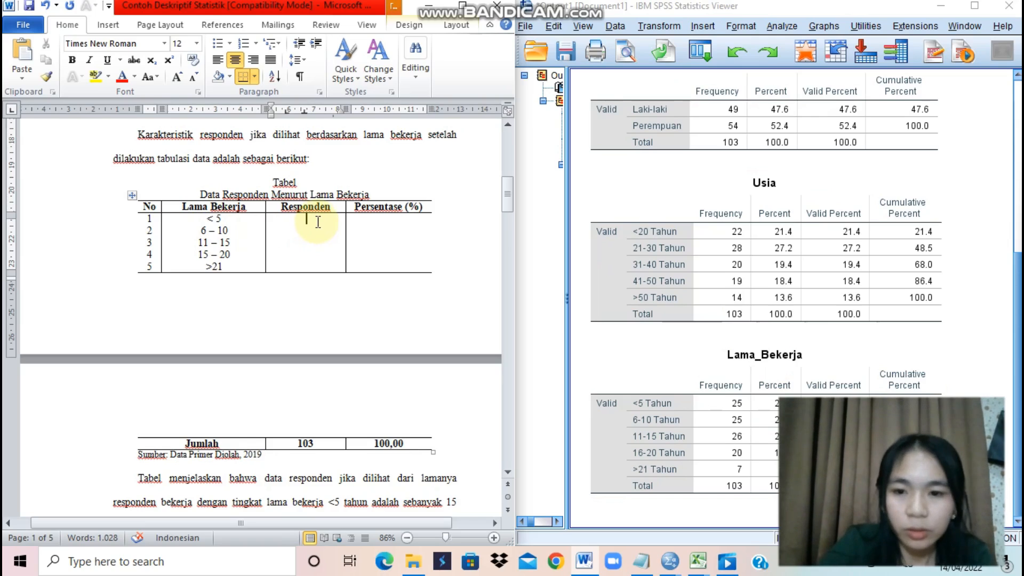
type("25")
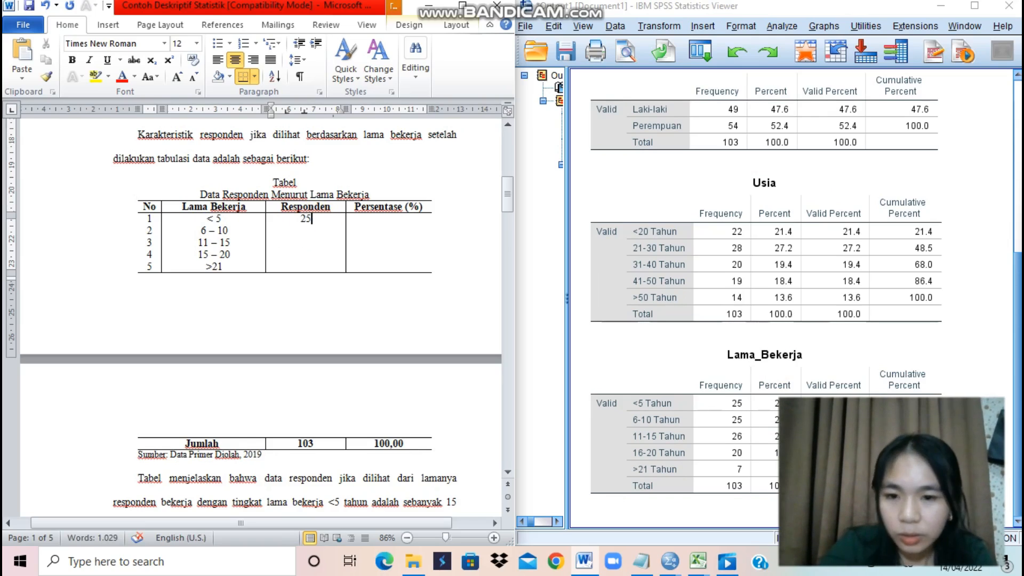
key("Down")
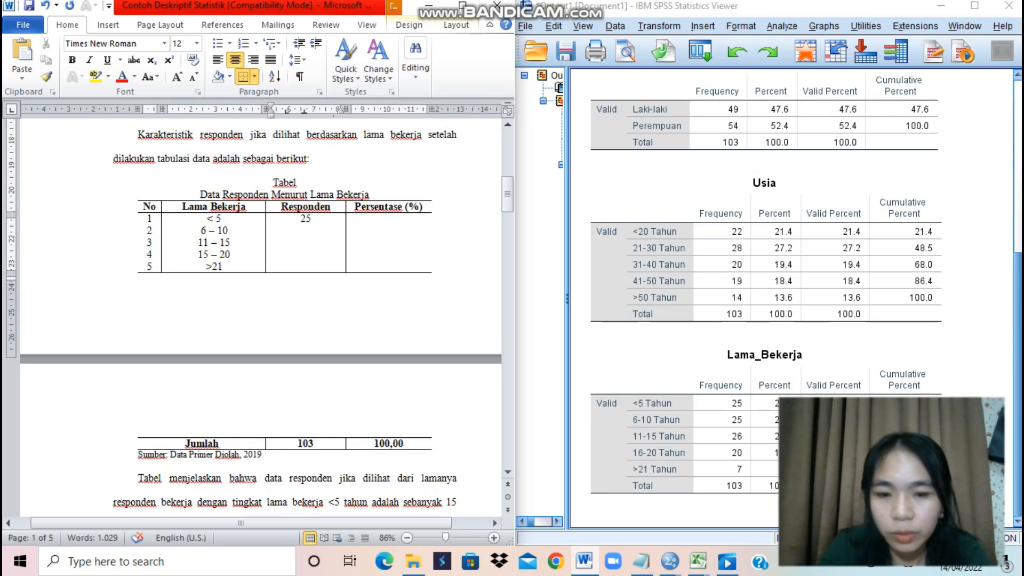
type("25")
key("Down")
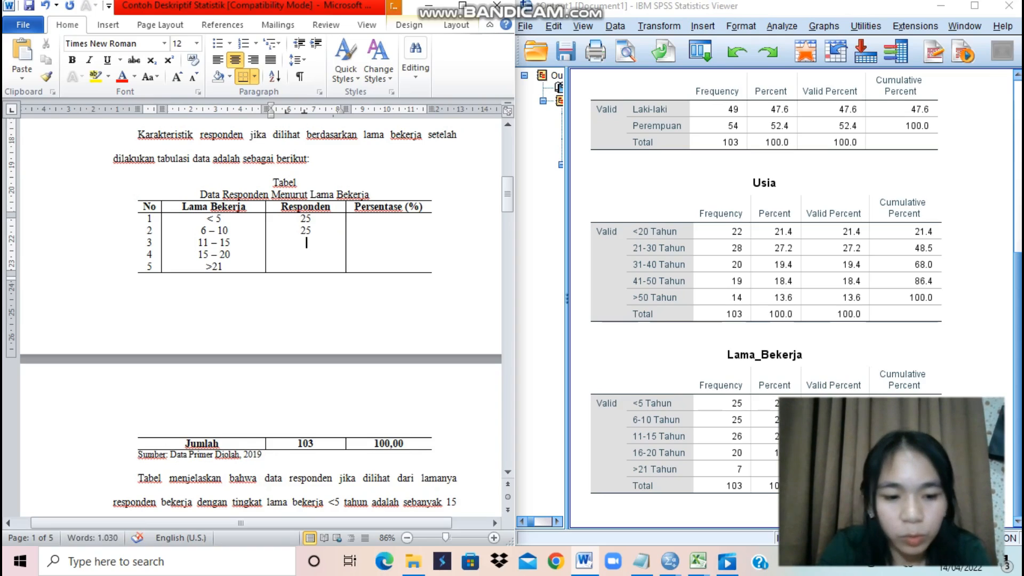
type("26")
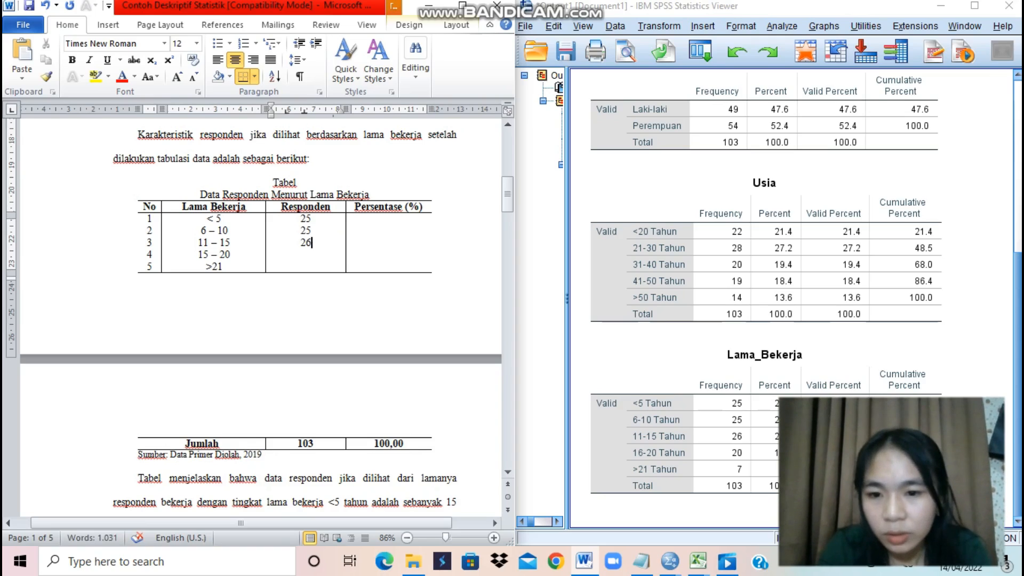
key("Down")
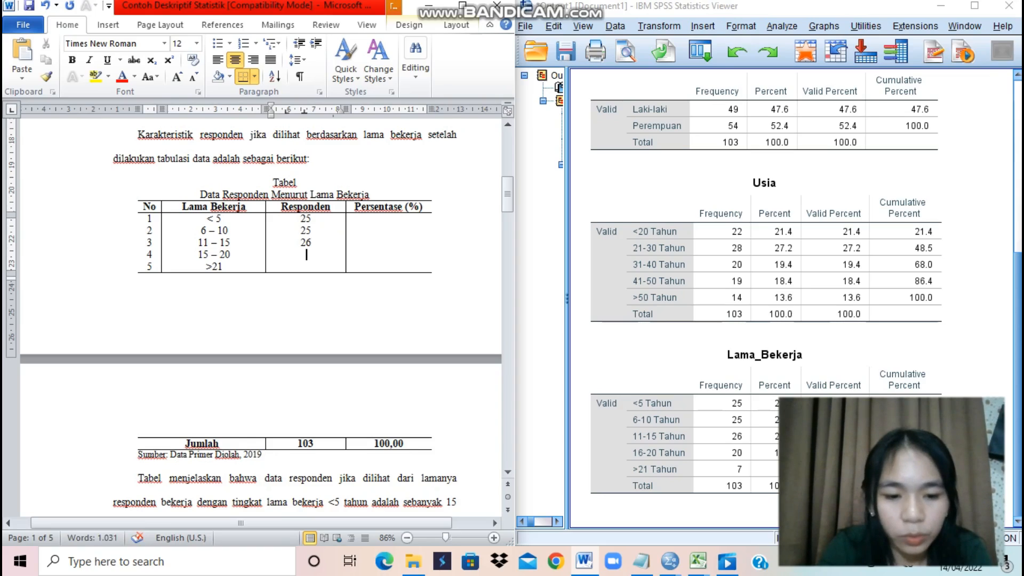
type("20")
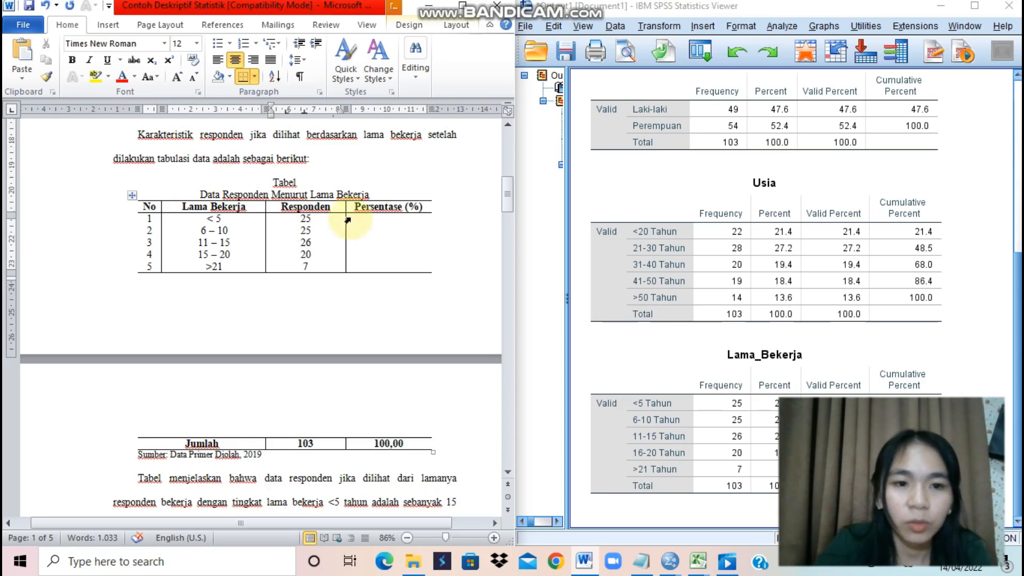
- Enter the percentages 24,30, 24,30 and 25,20 in the first three rows of the Lama Bekerja table
left_click(383, 217)
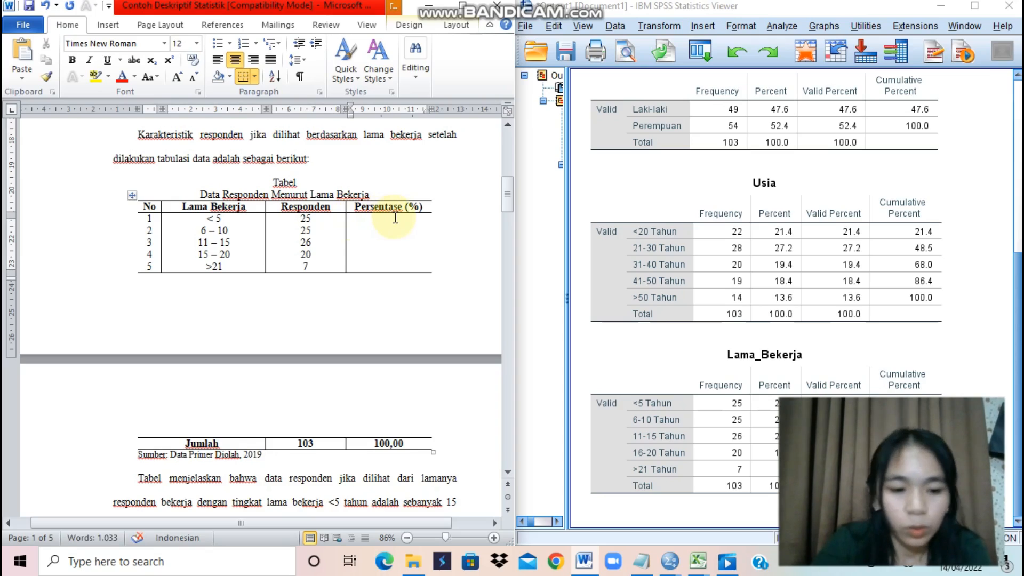
type("24,30")
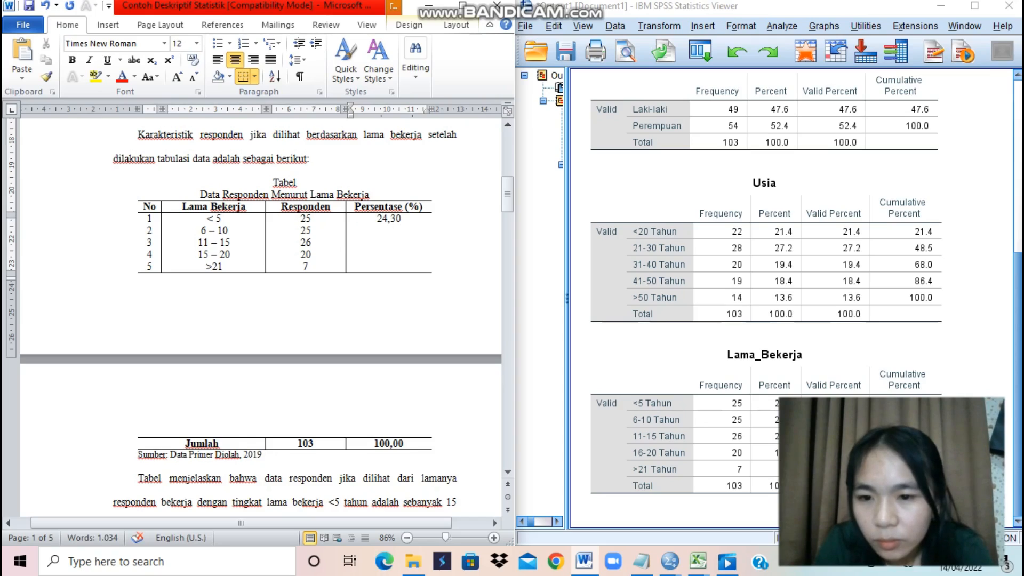
key("Down")
type("24")
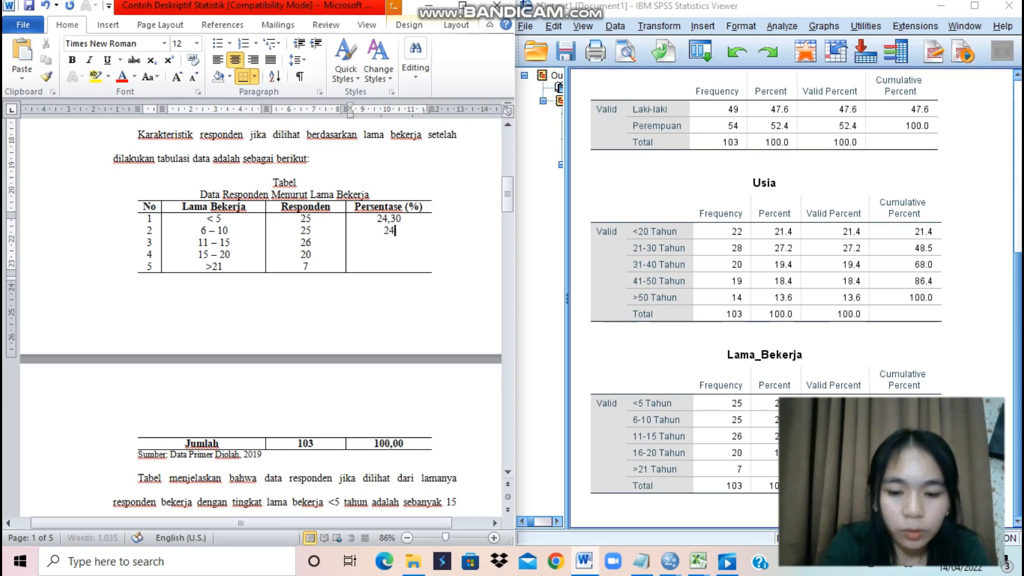
type(",30")
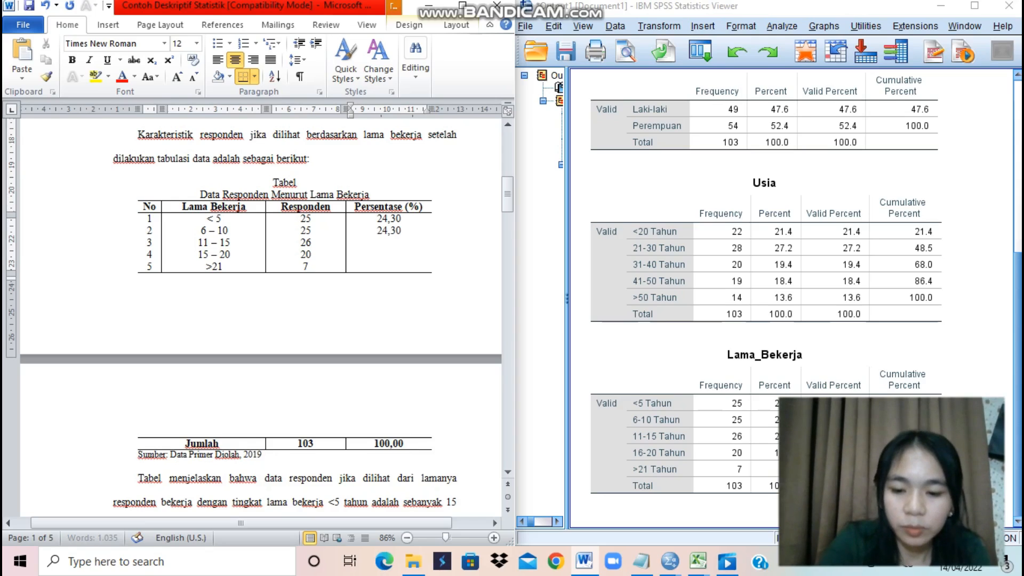
key("Down")
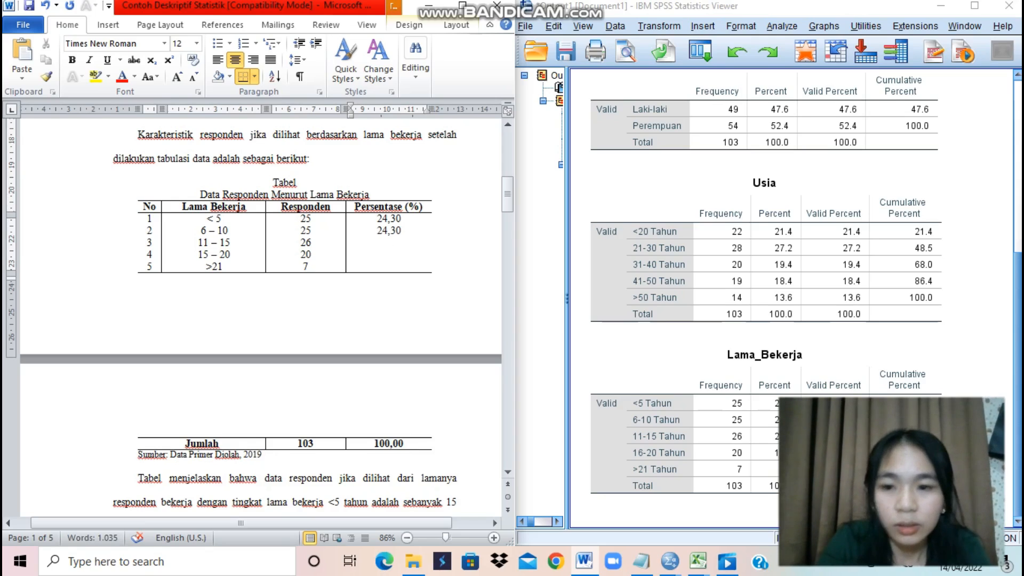
type("25")
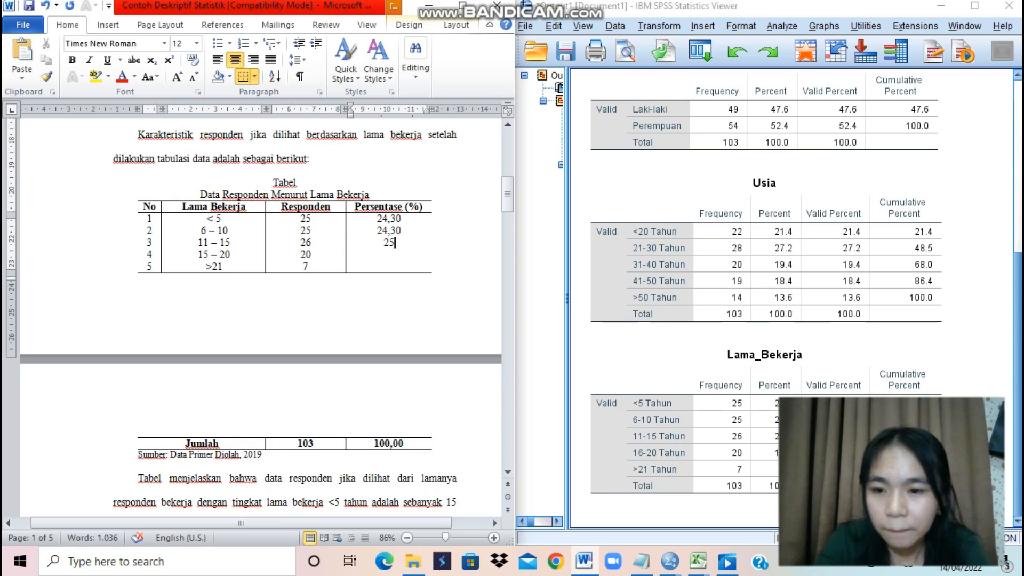
type(",20")
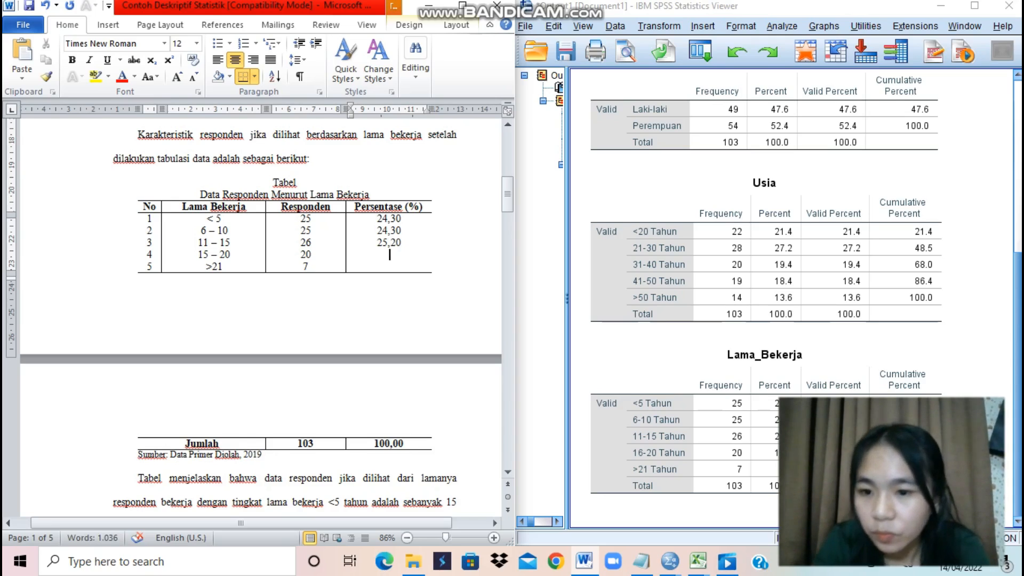
- Enter the percentages 19,40 and 6,80 in the 15 – 20 and >21 rows of the Lama Bekerja table
type("19")
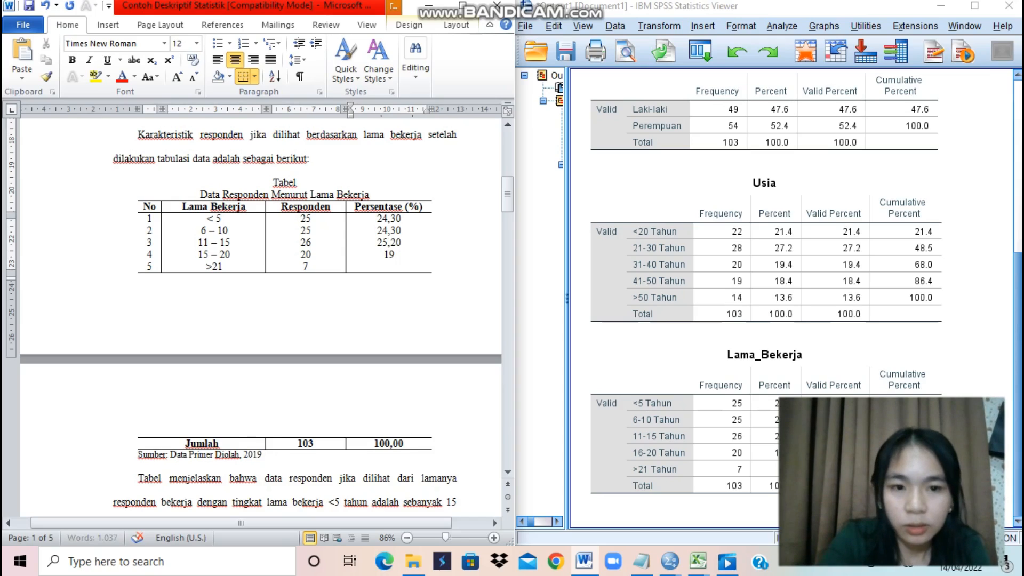
type(",")
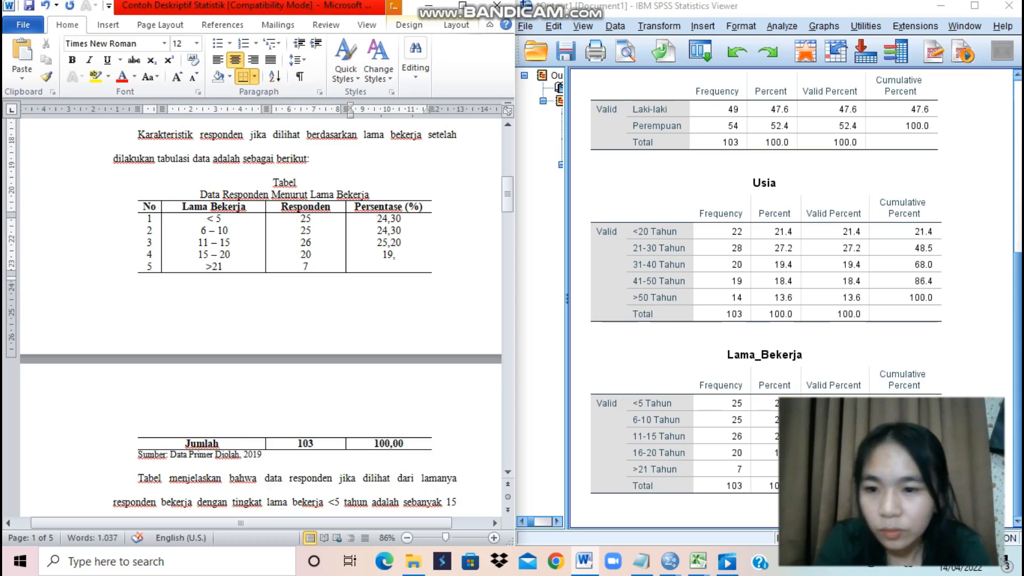
type("40")
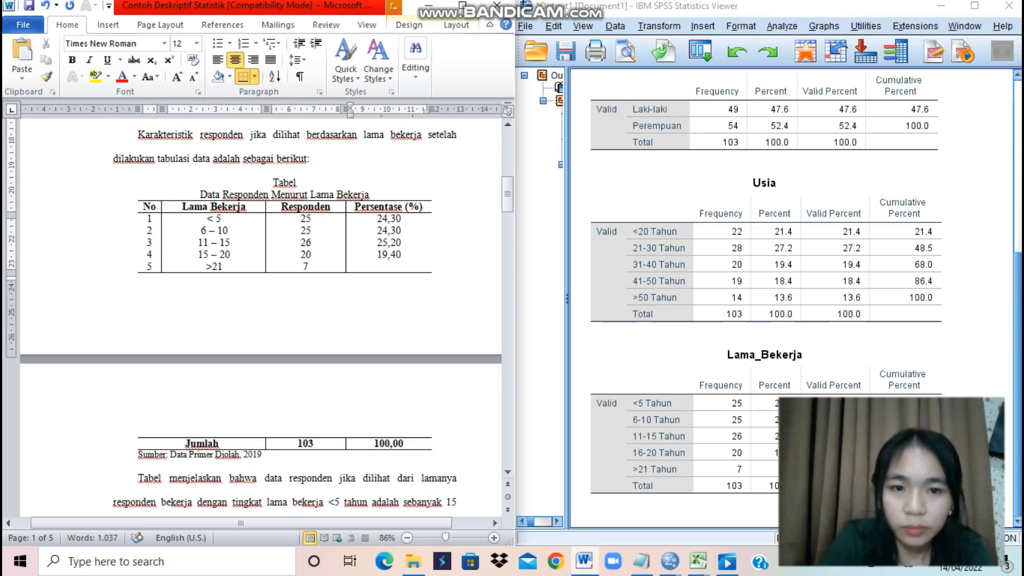
left_click(390, 267)
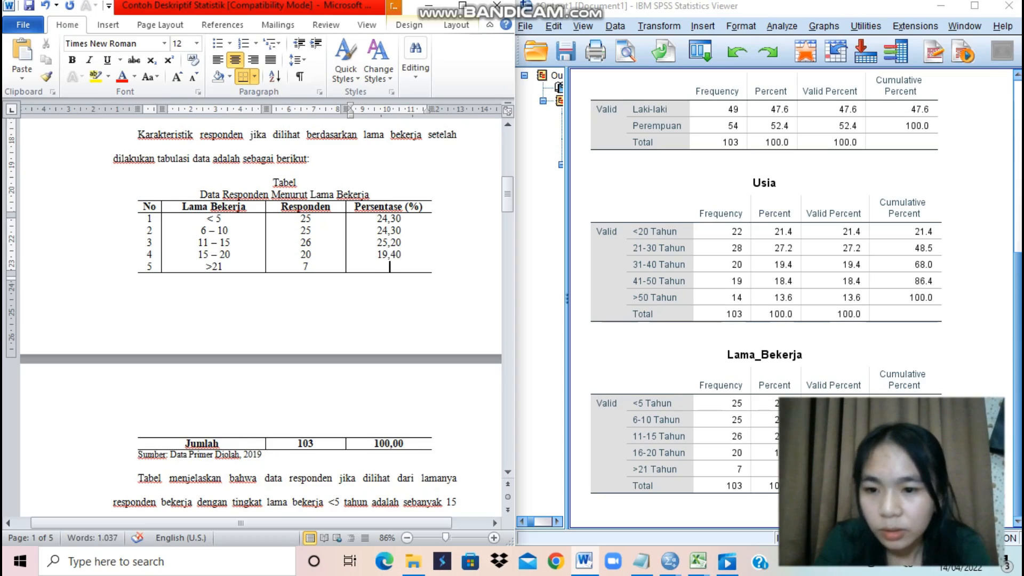
type("6")
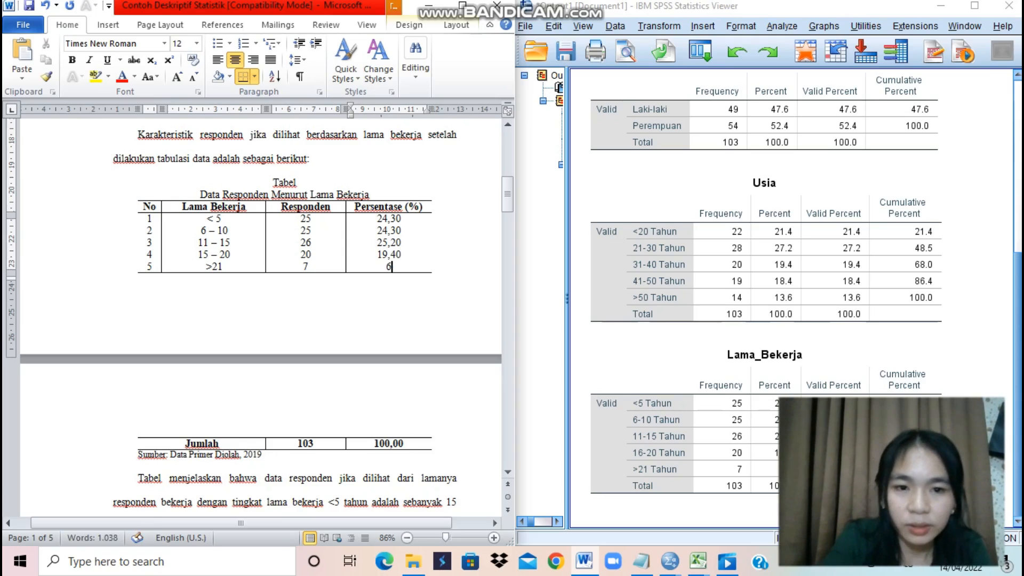
type(",80")
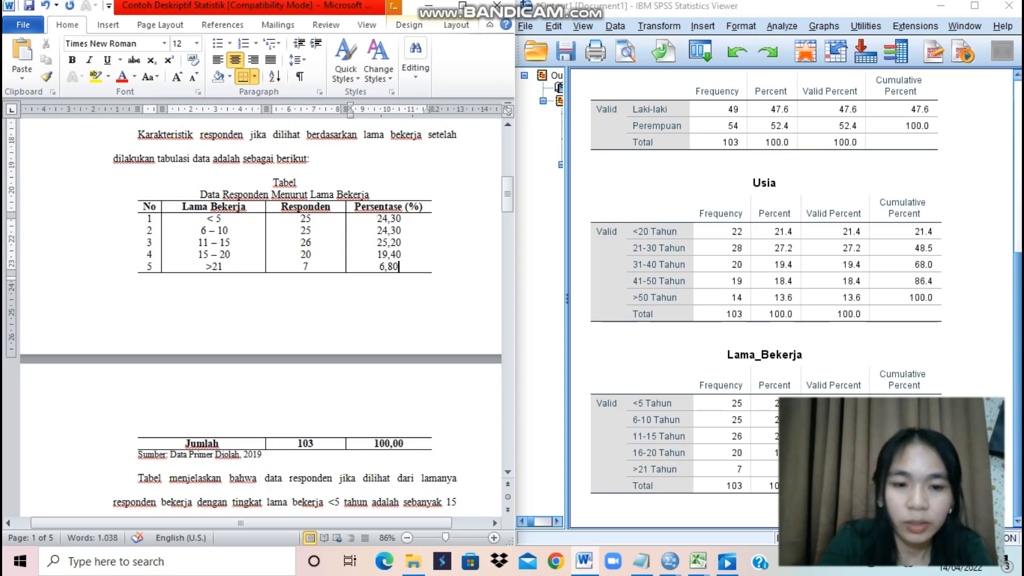
- Look over the filled Lama Bekerja table and compare it with the explanatory paragraph beneath it
scroll(378, 286, "down", 2)
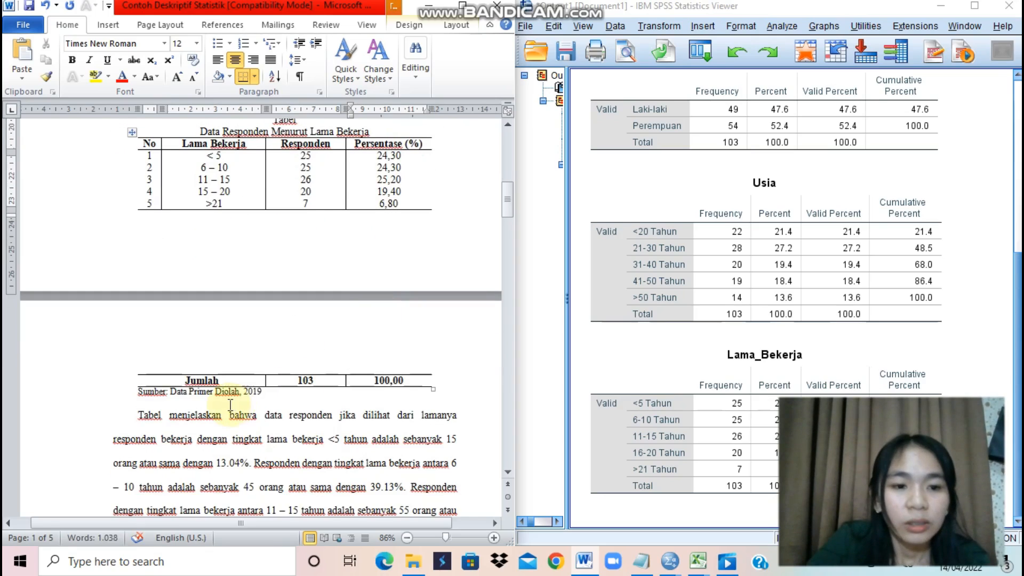
scroll(296, 307, "up", 6)
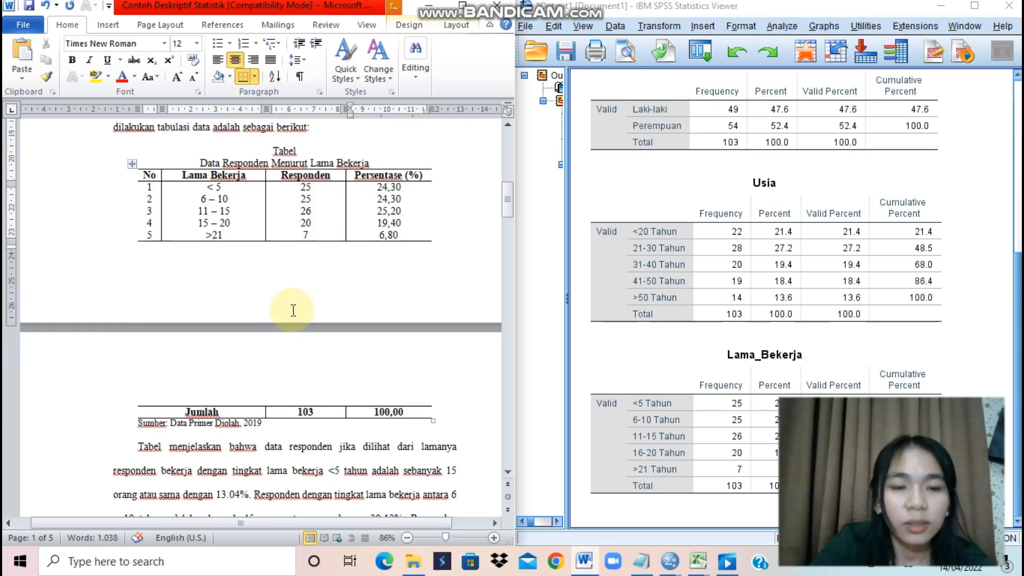
scroll(302, 300, "down", 7)
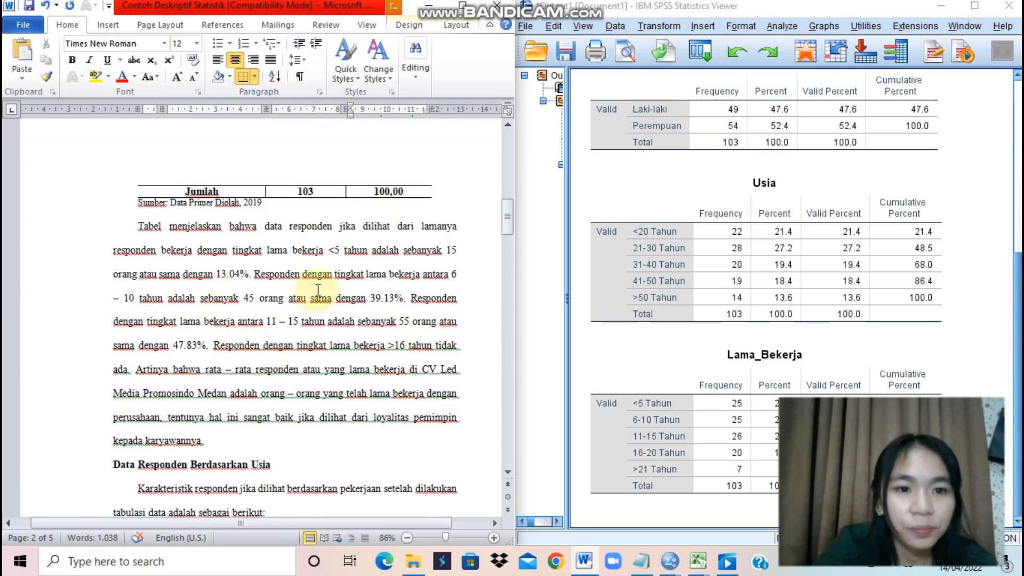
scroll(318, 290, "up", 9)
scroll(318, 288, "down", 5)
scroll(297, 304, "down", 3)
scroll(299, 240, "up", 3)
scroll(225, 335, "up", 2)
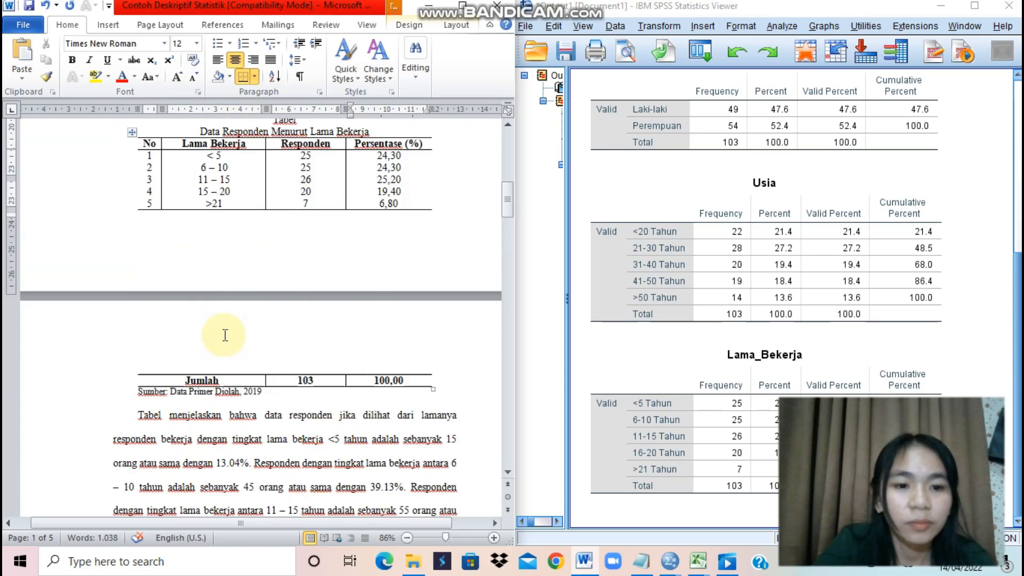
scroll(225, 335, "down", 3)
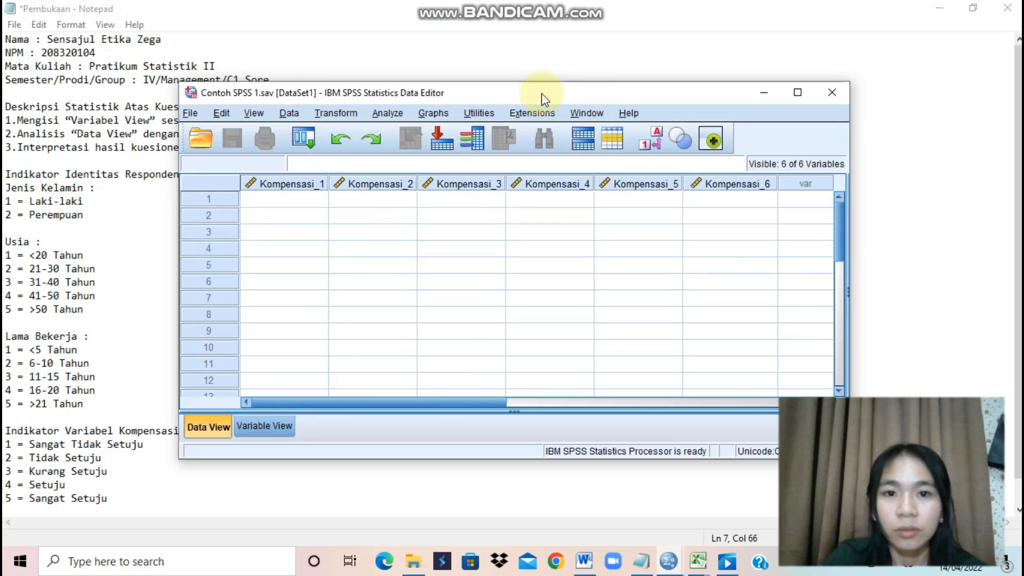
- Show the variable definitions of Contoh SPSS 1.sav in the SPSS Data Editor and open the value labels of Kompensasi_1
left_click_drag(542, 94, 596, 66)
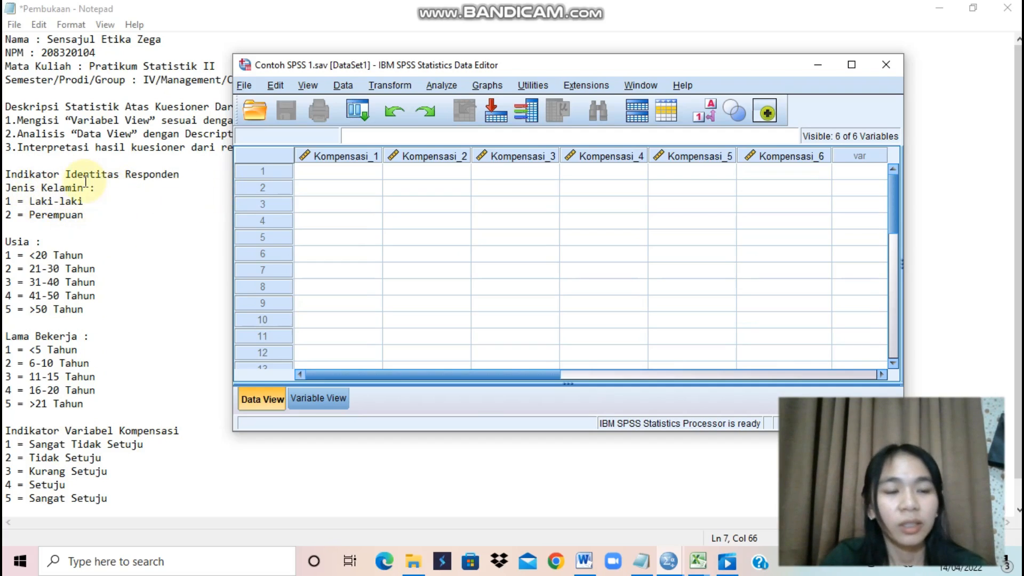
left_click(321, 398)
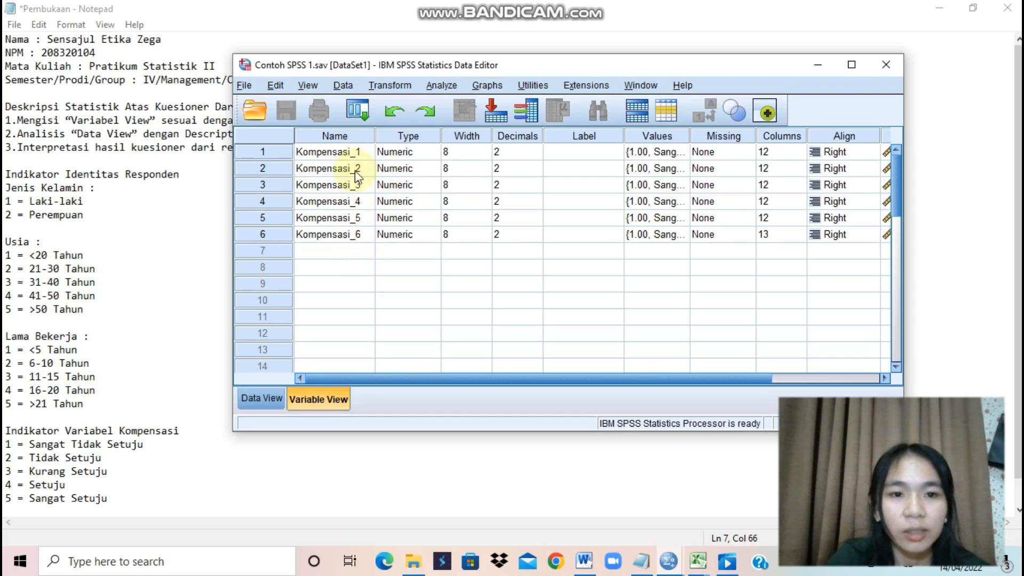
left_click(662, 155)
left_click(661, 154)
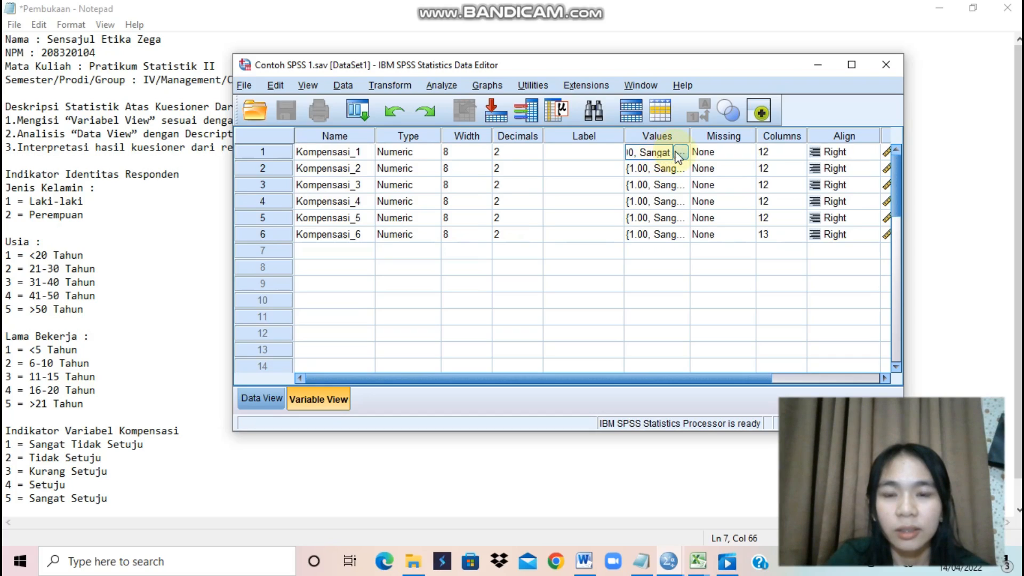
left_click(682, 154)
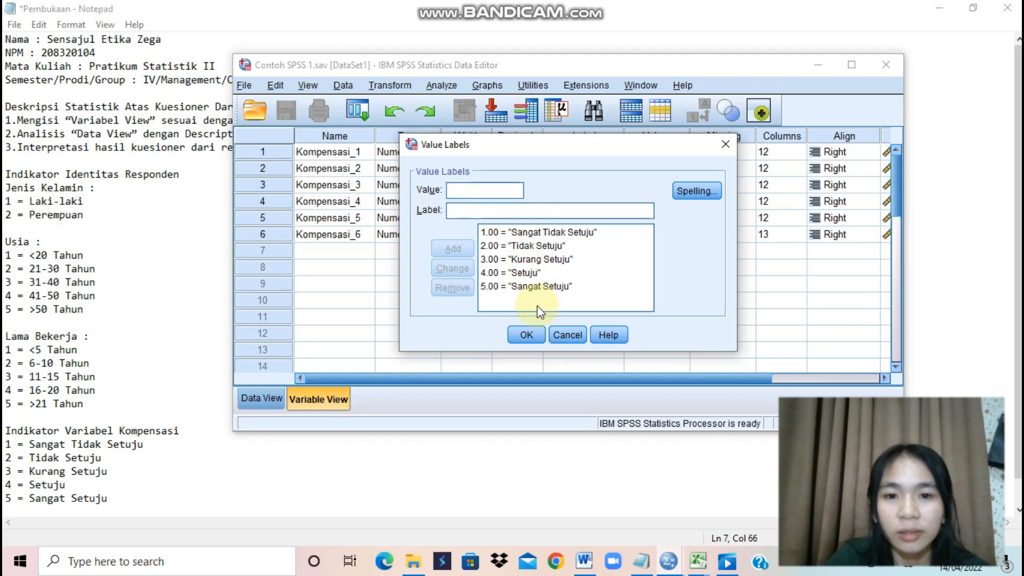
- Switch to the Latihan SPSS SDM workbook in Excel and view the Identitas Responden sheet from its first rows
left_click(699, 561)
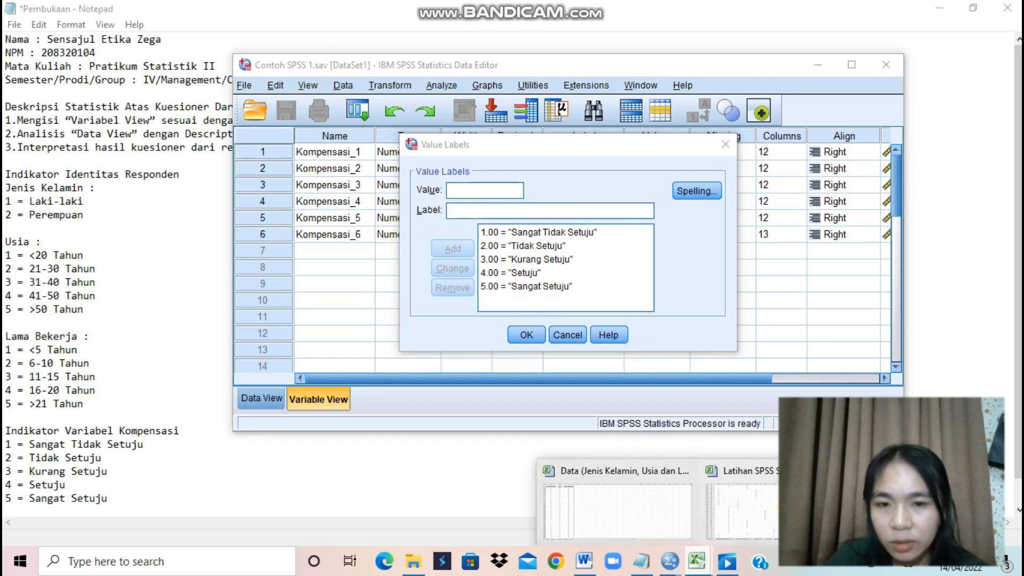
left_click(793, 507)
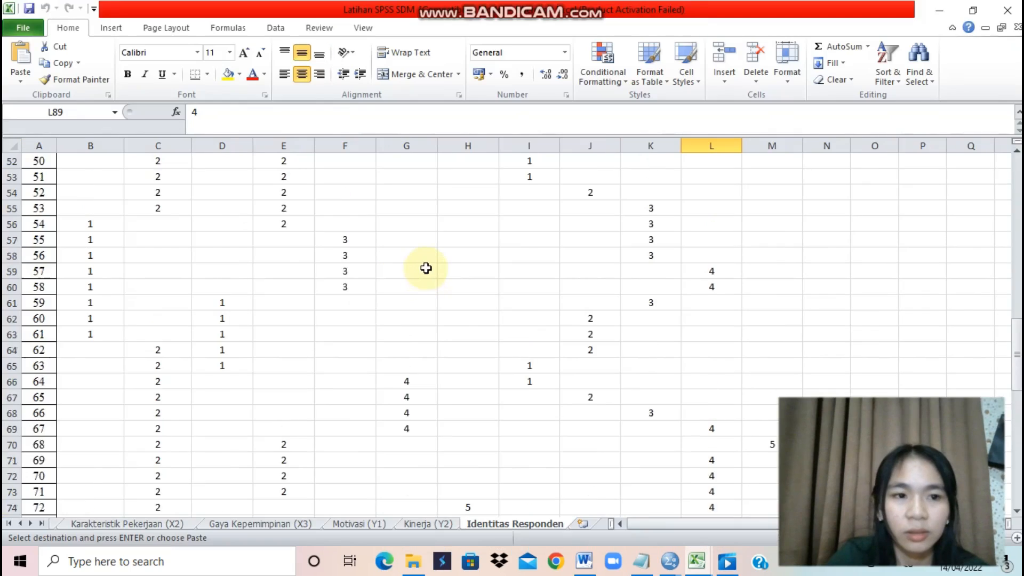
scroll(425, 261, "up", 15)
scroll(427, 239, "up", 2)
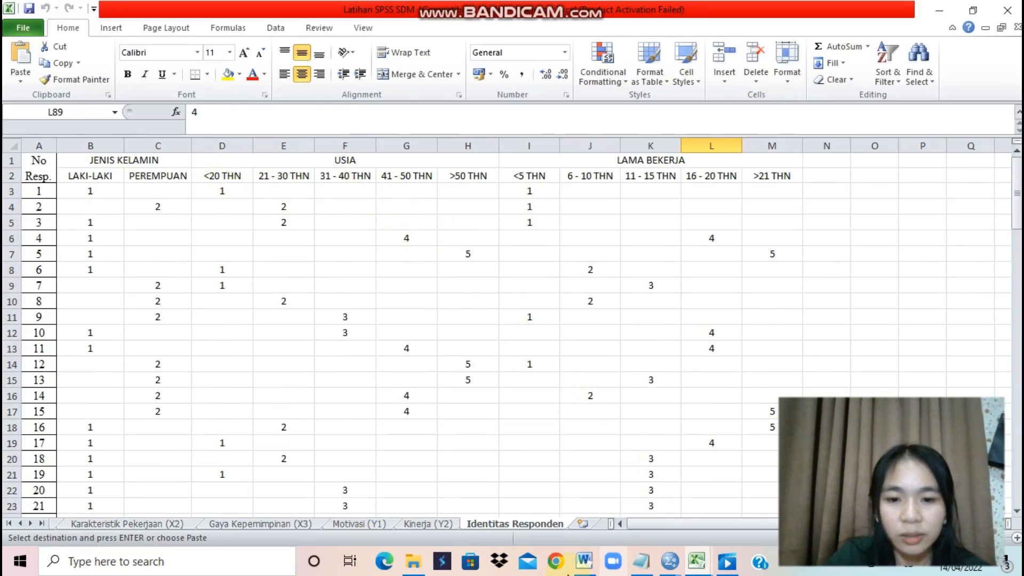
- Compare the Kompensasi_1 value labels in SPSS with the Indikator Variabel Kompensasi list in the Pembukaan notes in Notepad
left_click(654, 566)
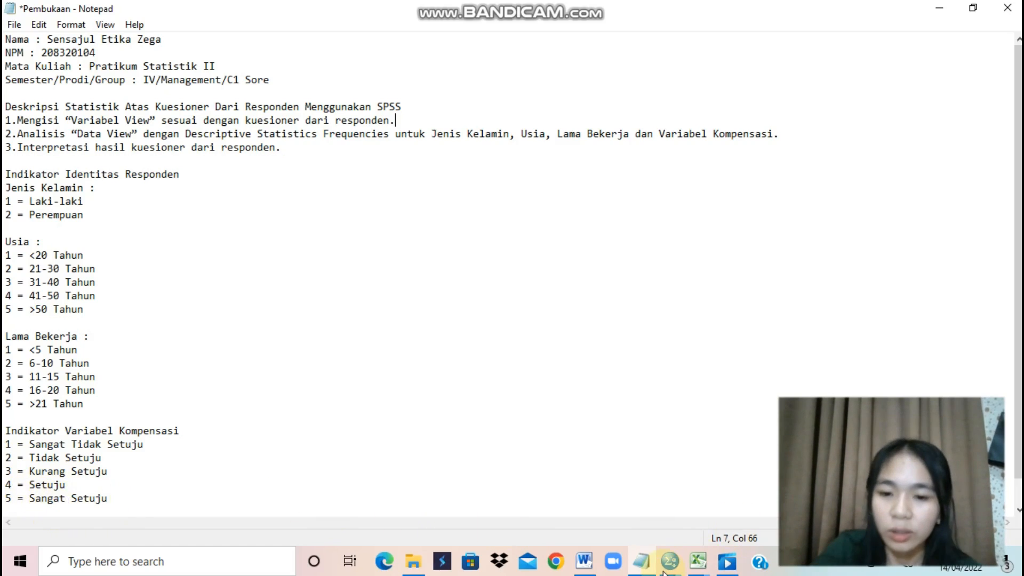
mouse_move(668, 561)
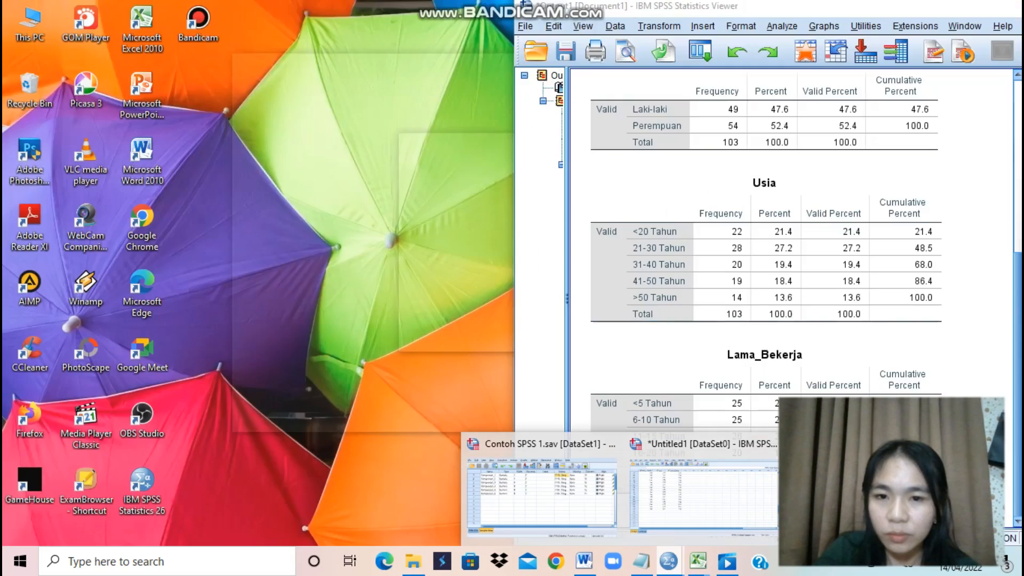
mouse_move(747, 507)
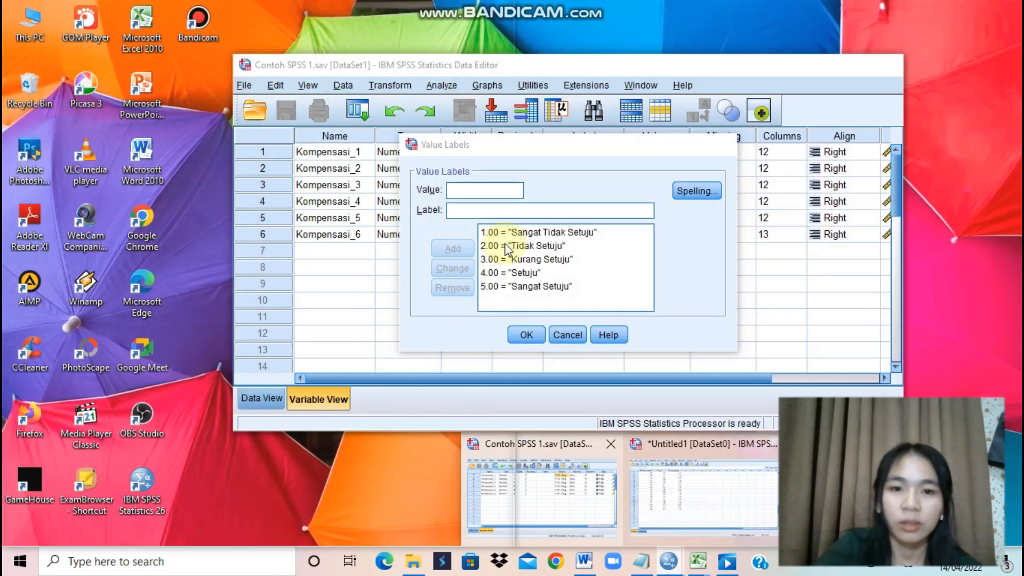
left_click(555, 498)
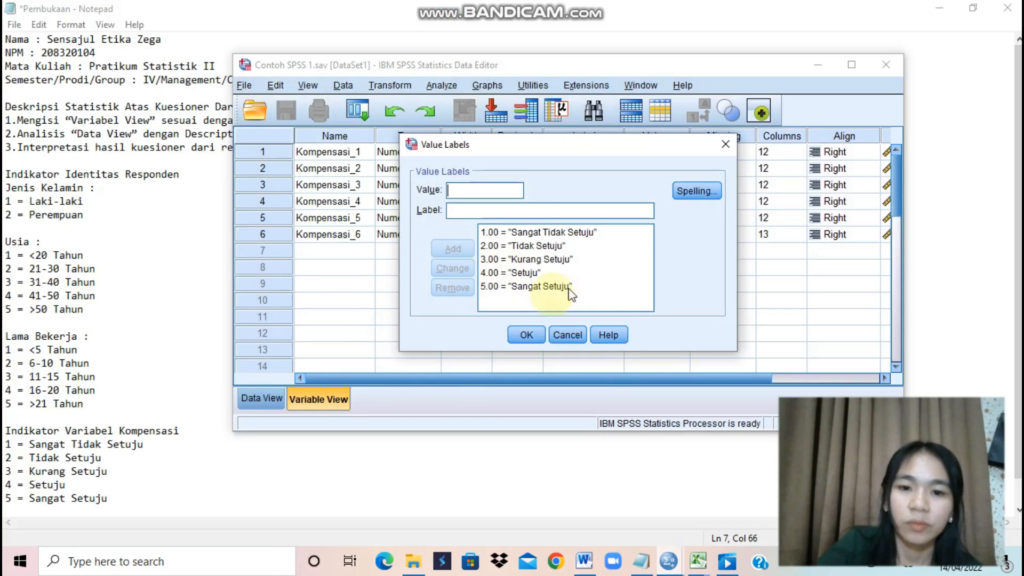
left_click(724, 147)
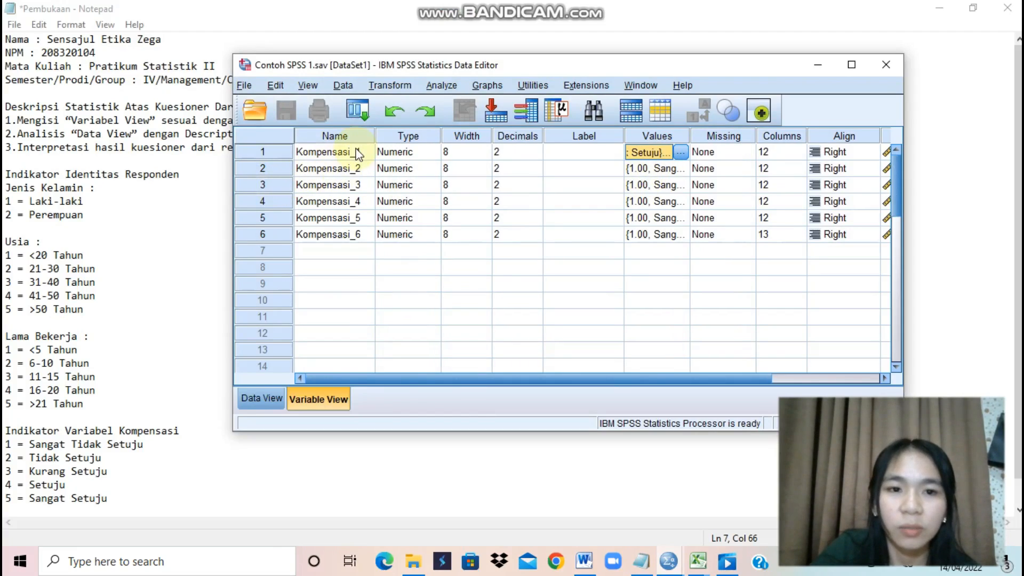
left_click(681, 153)
left_click(726, 144)
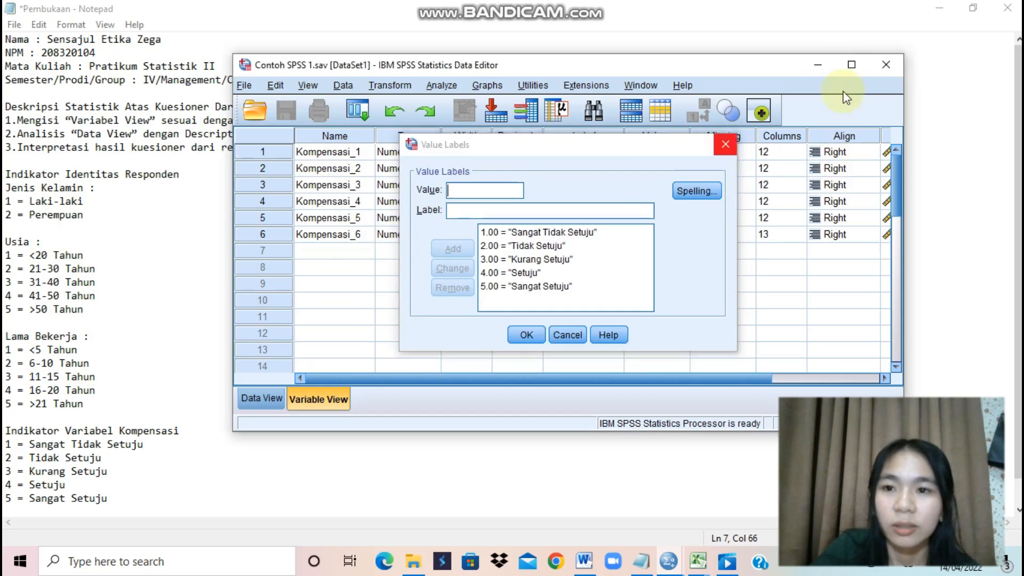
- Maximize the Data Editor of Contoh SPSS 1.sav and show its data grid with the six Kompensasi columns
left_click(852, 66)
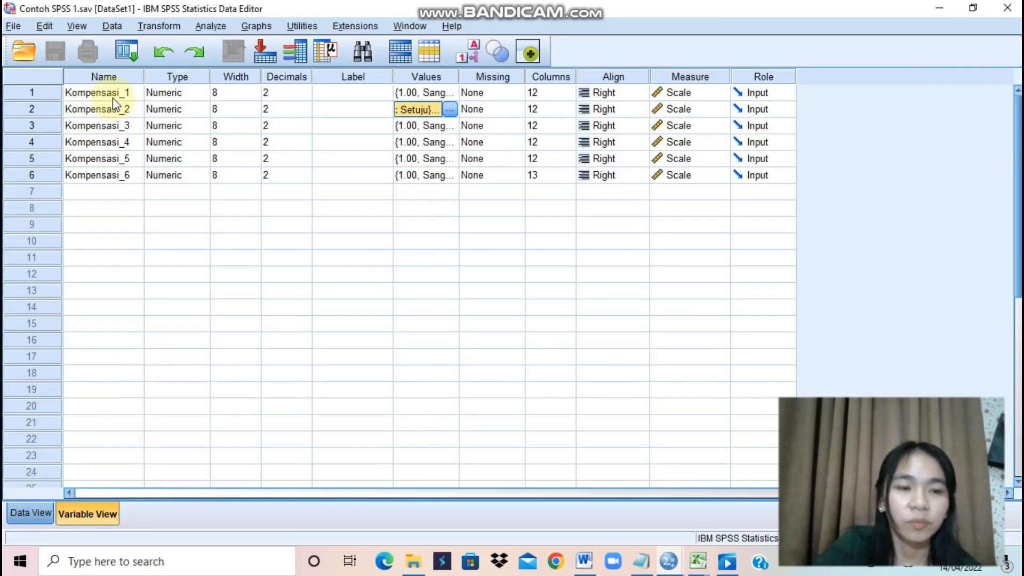
key("ctrl+t")
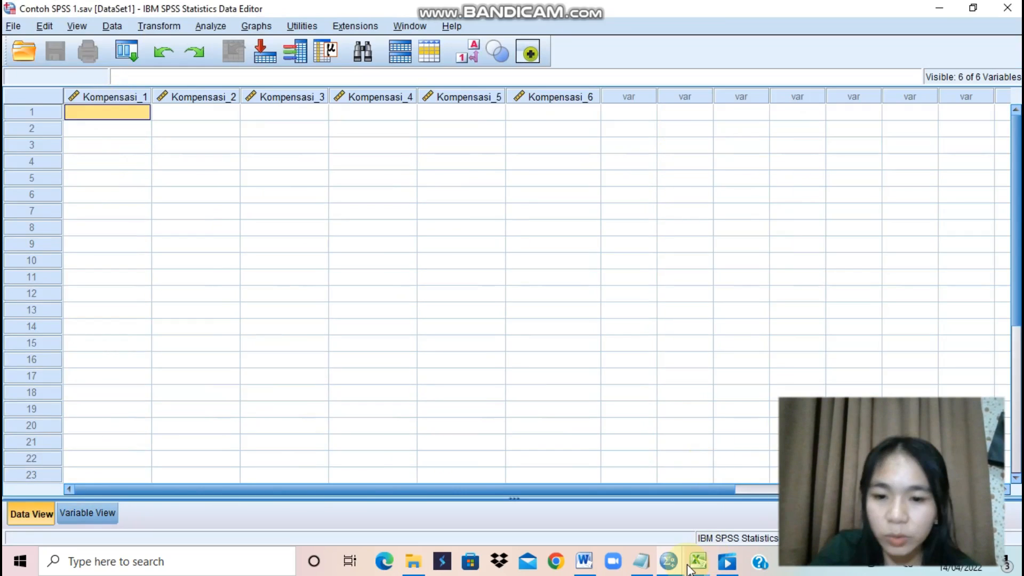
mouse_move(696, 568)
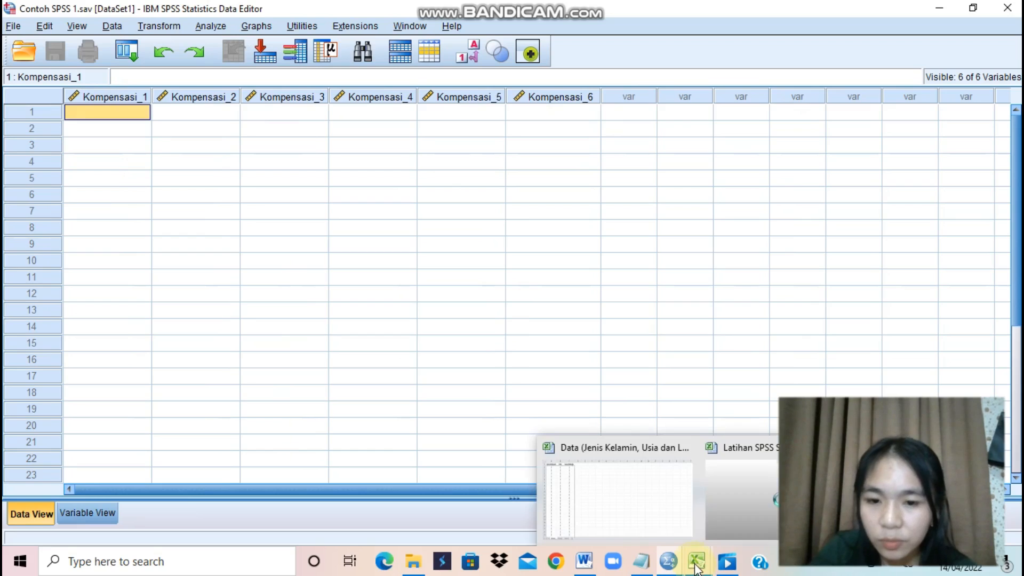
left_click(753, 501)
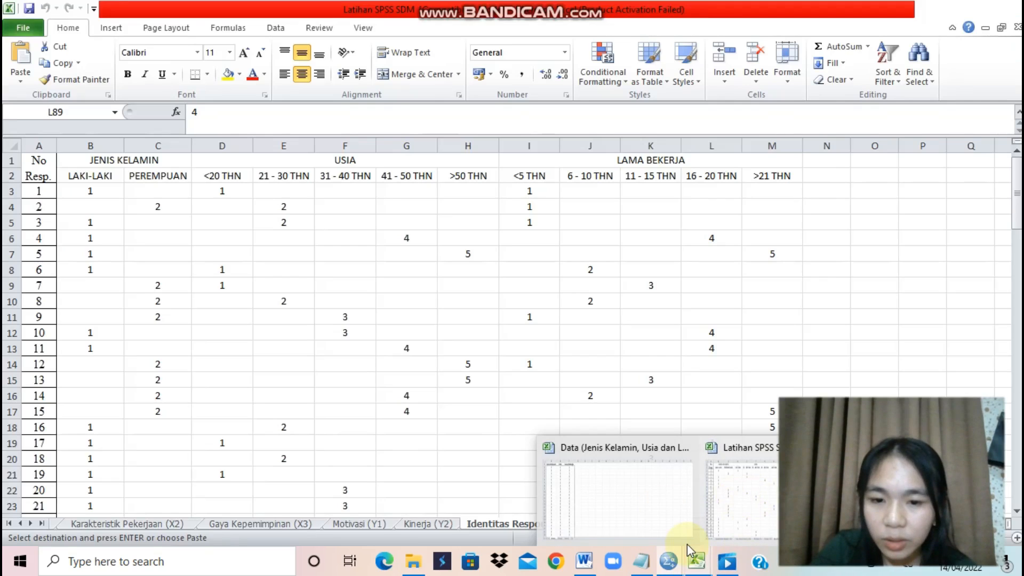
left_click(668, 561)
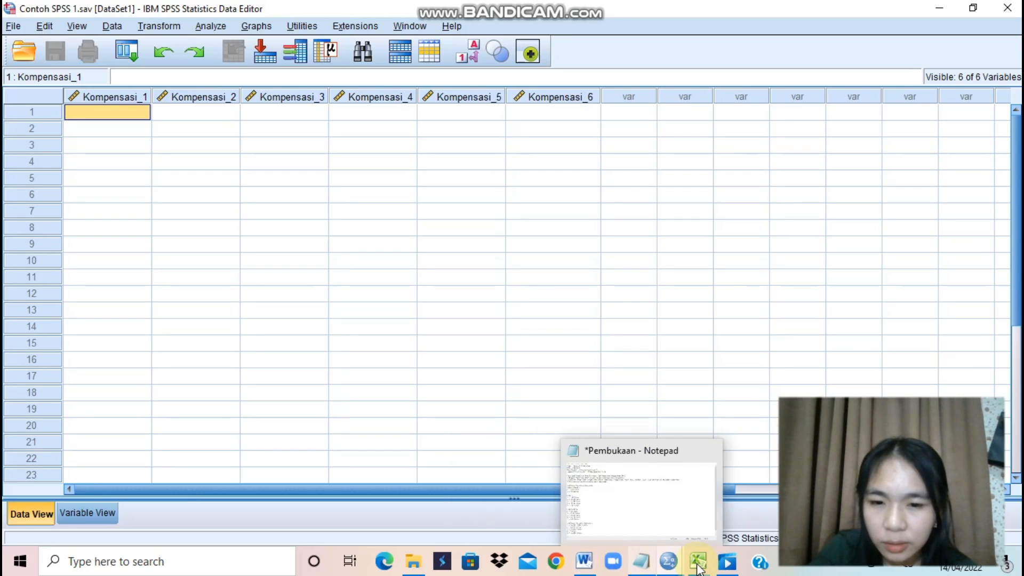
- Switch to the Latihan SPSS SDM workbook in Excel and show the Kompensasi (X1) sheet
mouse_move(698, 569)
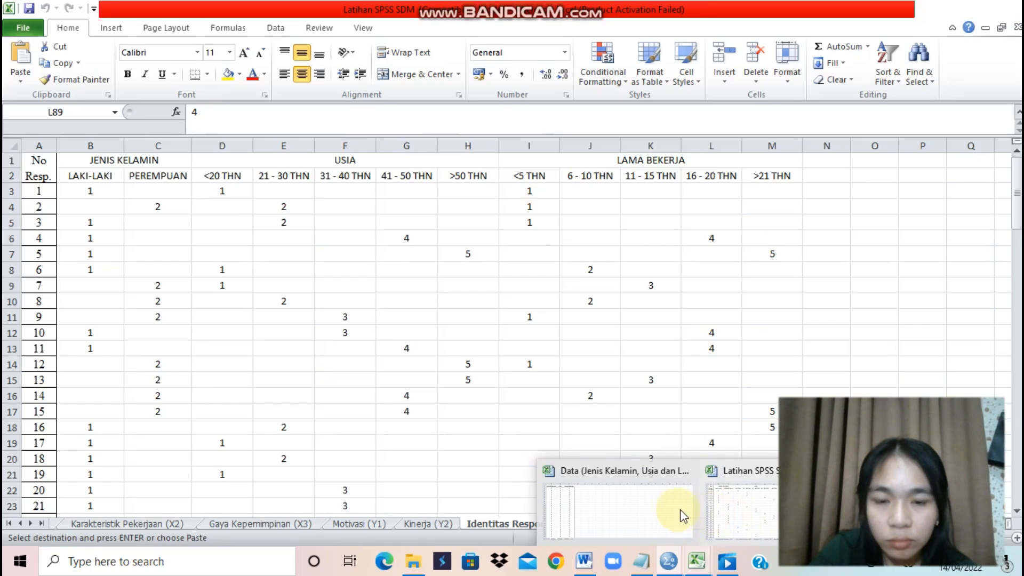
left_click(684, 516)
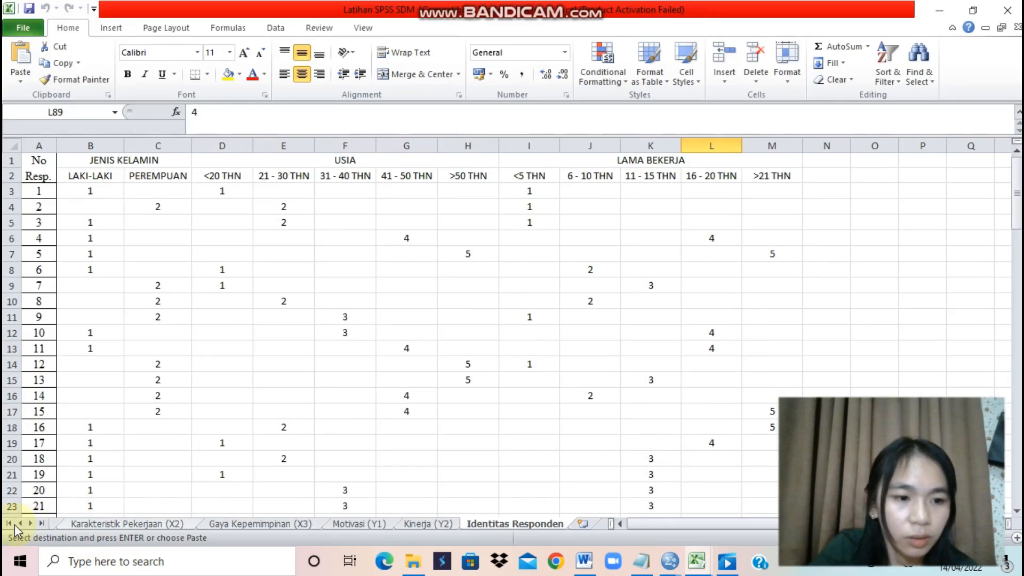
left_click(8, 524)
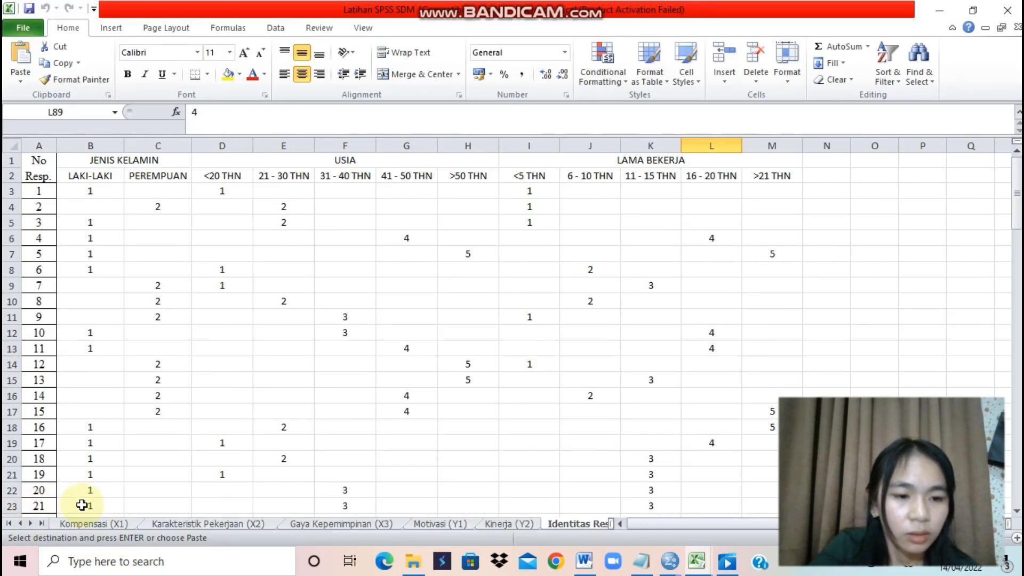
left_click(83, 524)
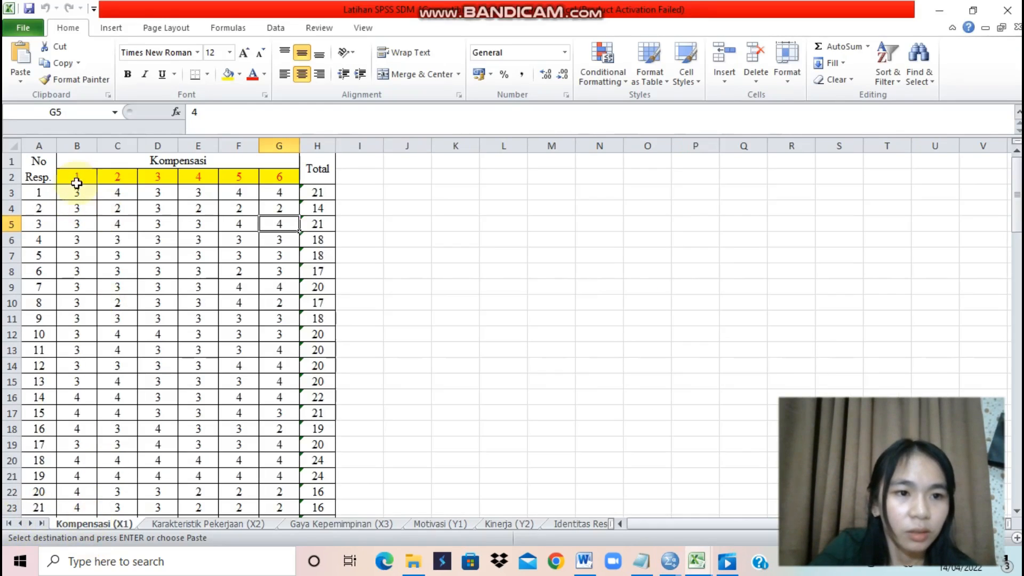
- Copy all respondents' scores for Kompensasi 1 to 6 and paste them into SPSS from the first row of Kompensasi_1
left_click_drag(75, 192, 271, 562)
mouse_move(272, 335)
left_mouse_down()
mouse_move(279, 316)
mouse_move(275, 331)
left_mouse_up()
right_click(267, 321)
left_click(310, 85)
scroll(480, 320, "up", 20)
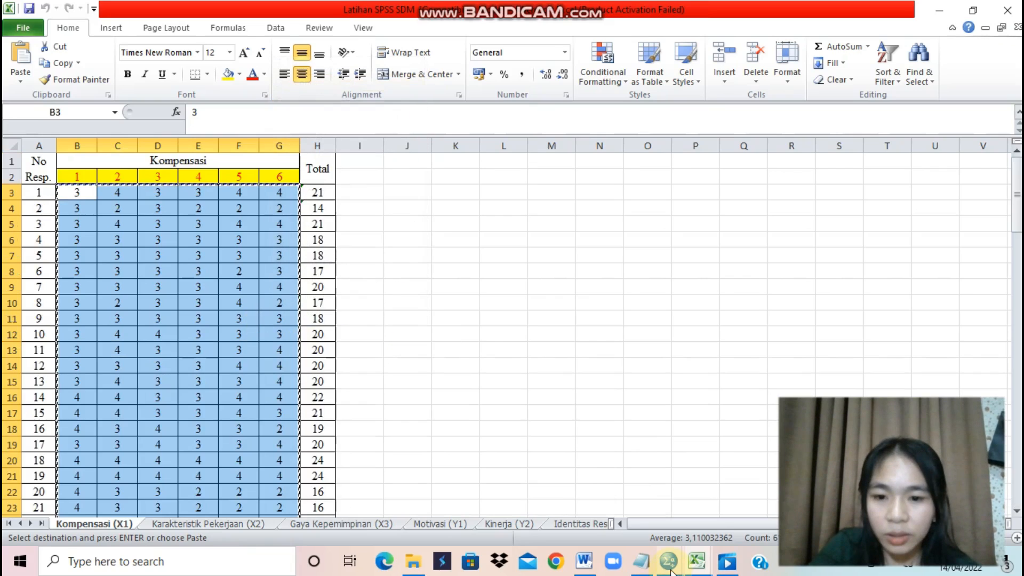
mouse_move(572, 482)
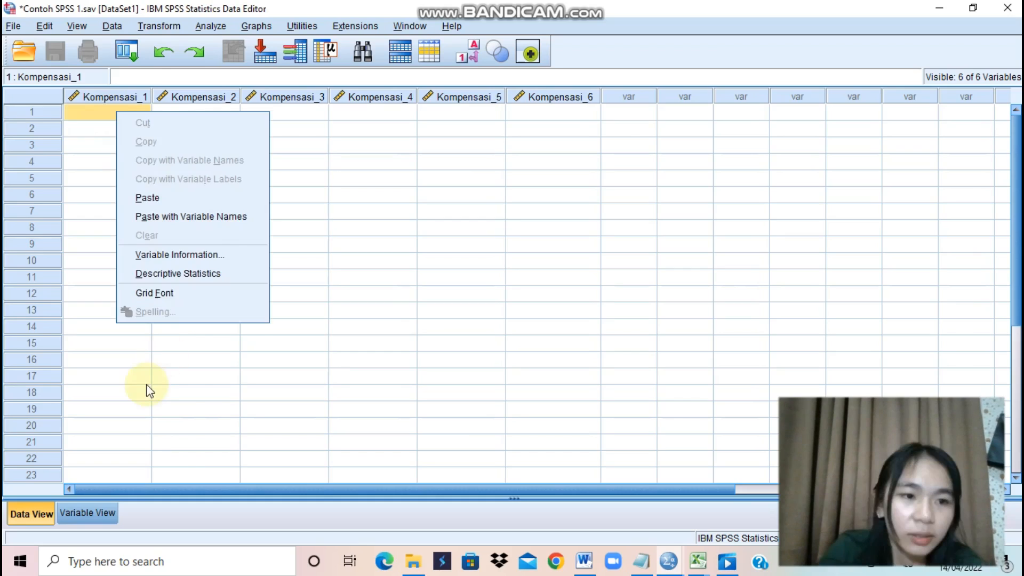
left_click(152, 197)
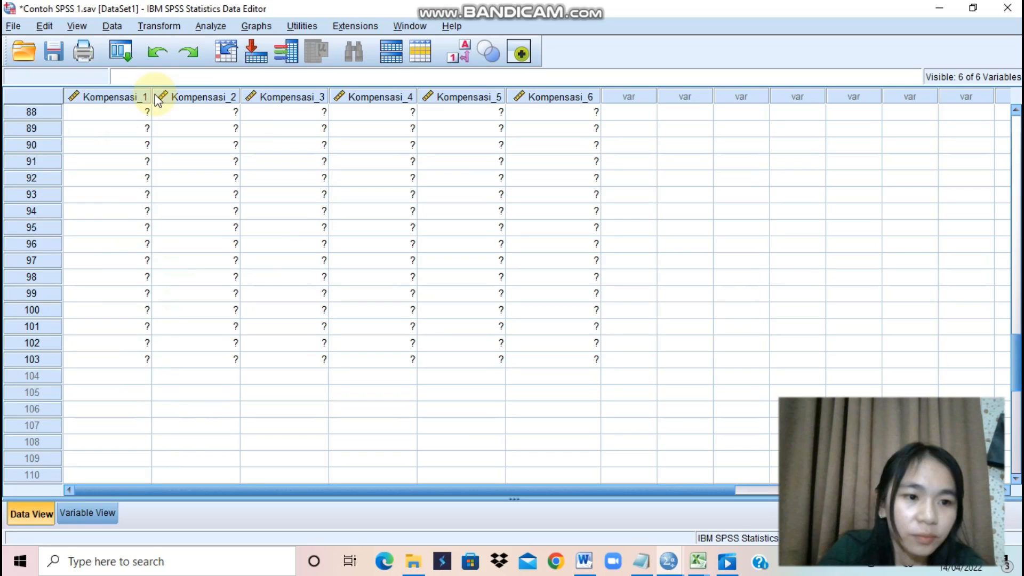
- Set up a Frequencies analysis with all six variables, Kompensasi_1 to Kompensasi_6
left_click(210, 26)
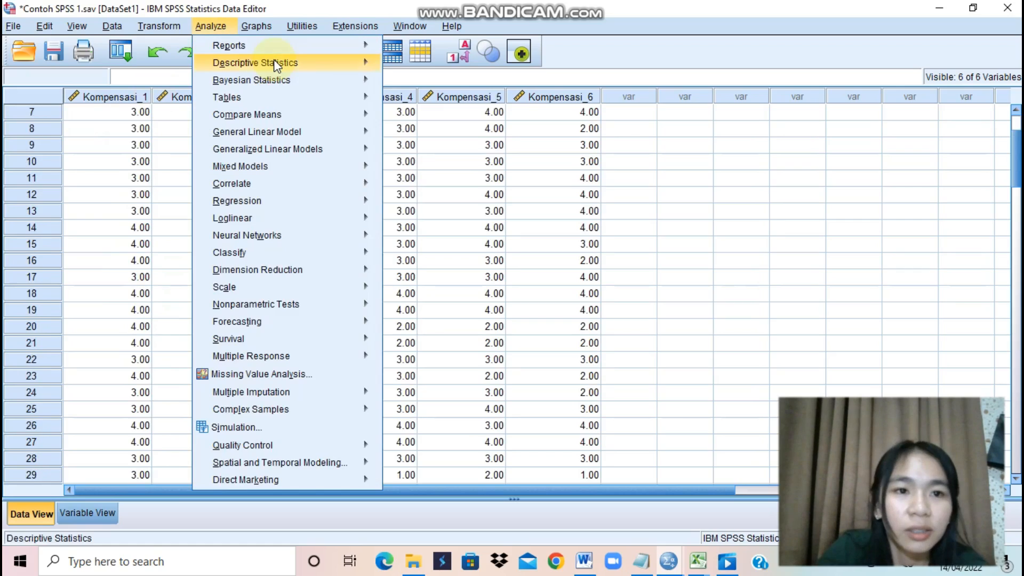
mouse_move(296, 61)
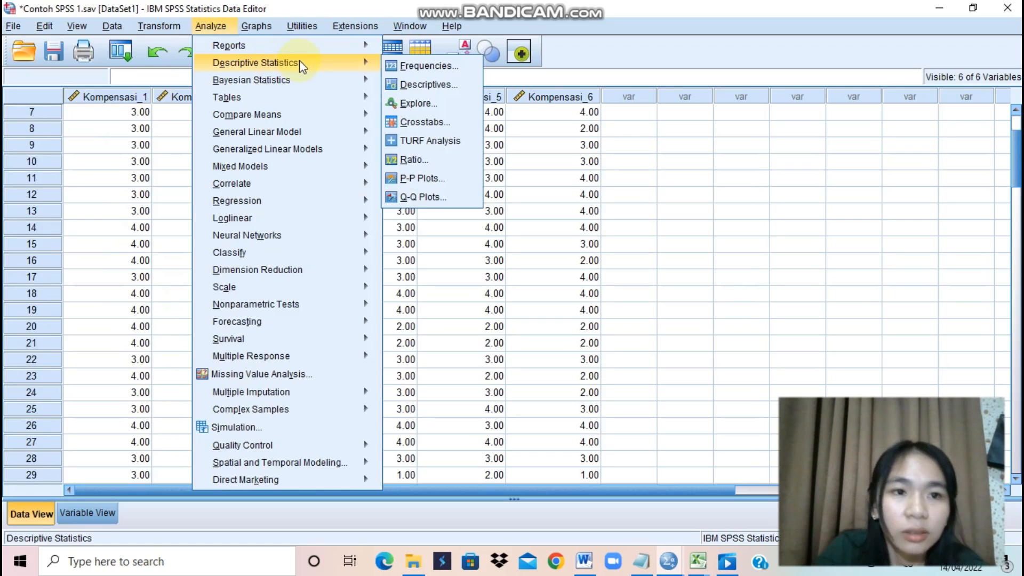
left_click(427, 68)
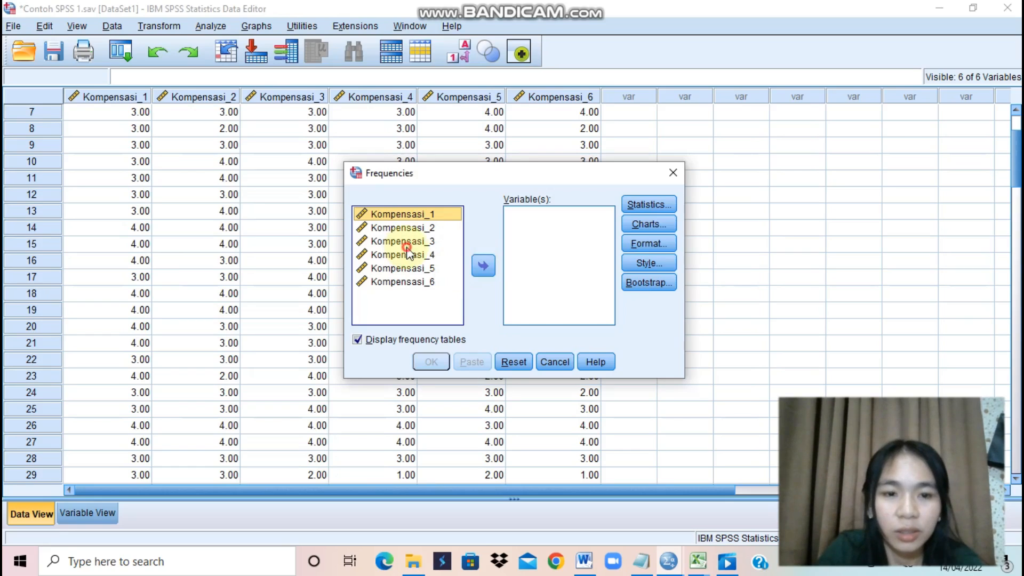
left_click(407, 244)
key("ctrl+a")
left_click(483, 265)
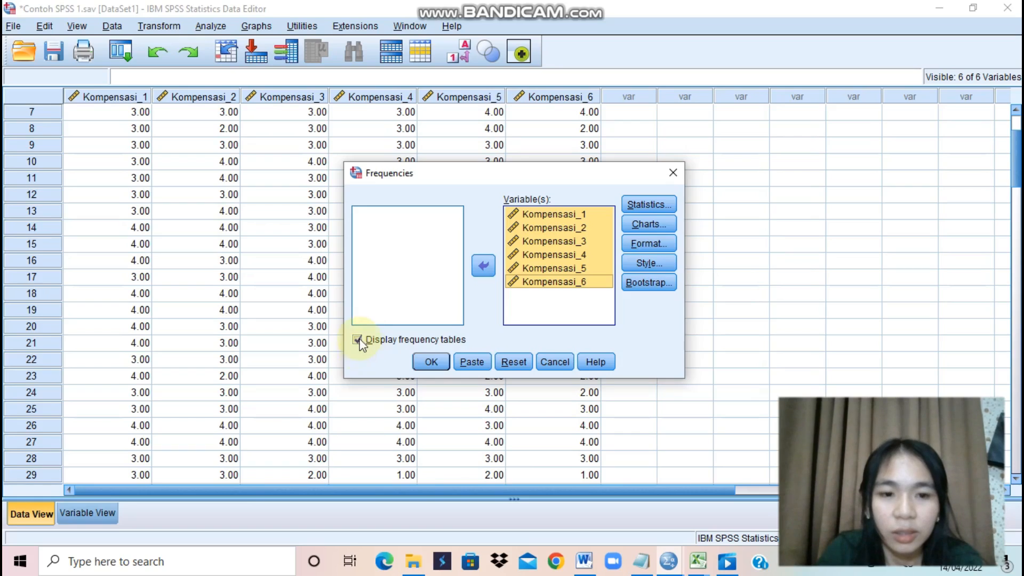
- Choose pie charts as the chart type for the Frequencies analysis and run it
left_click(649, 225)
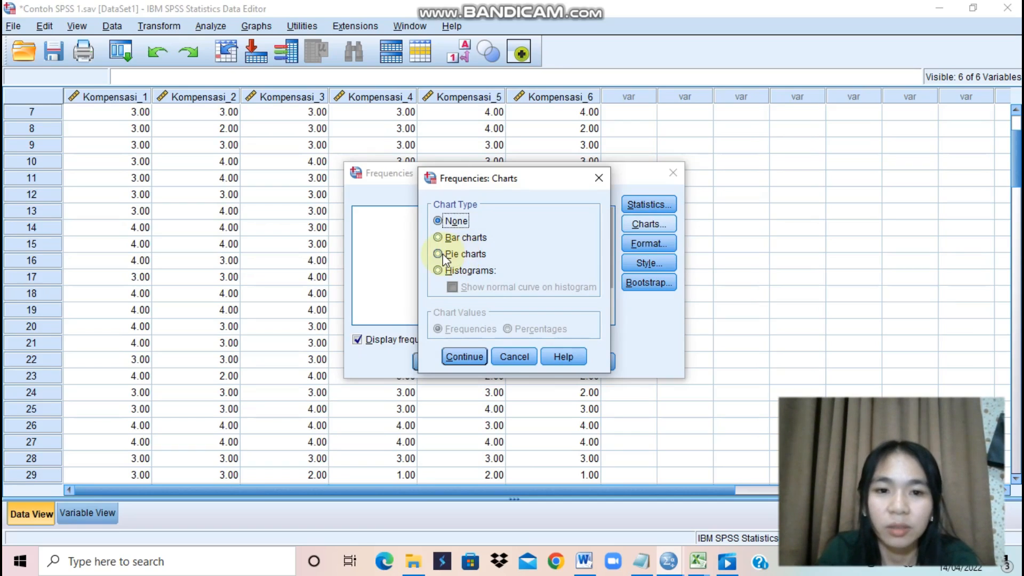
left_click(438, 255)
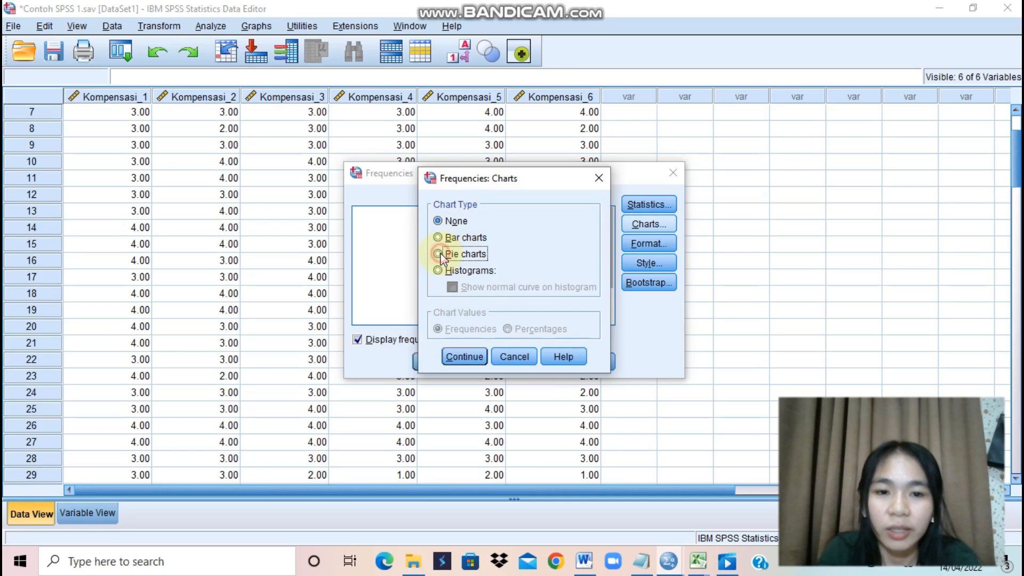
left_click(469, 357)
left_click(433, 361)
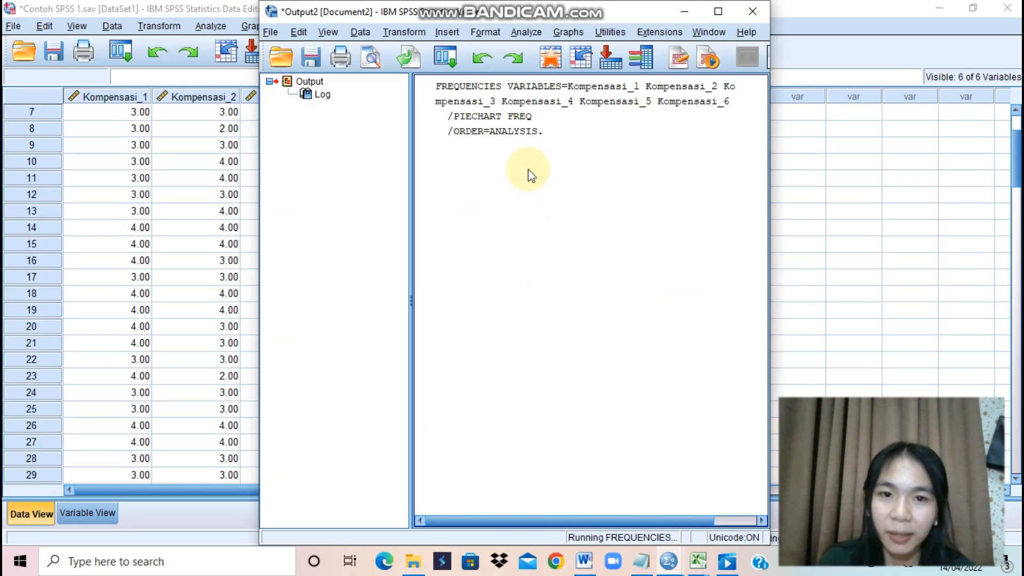
- Examine the Frequencies output log in the SPSS Statistics Viewer next to the Kompensasi data
left_click(726, 10)
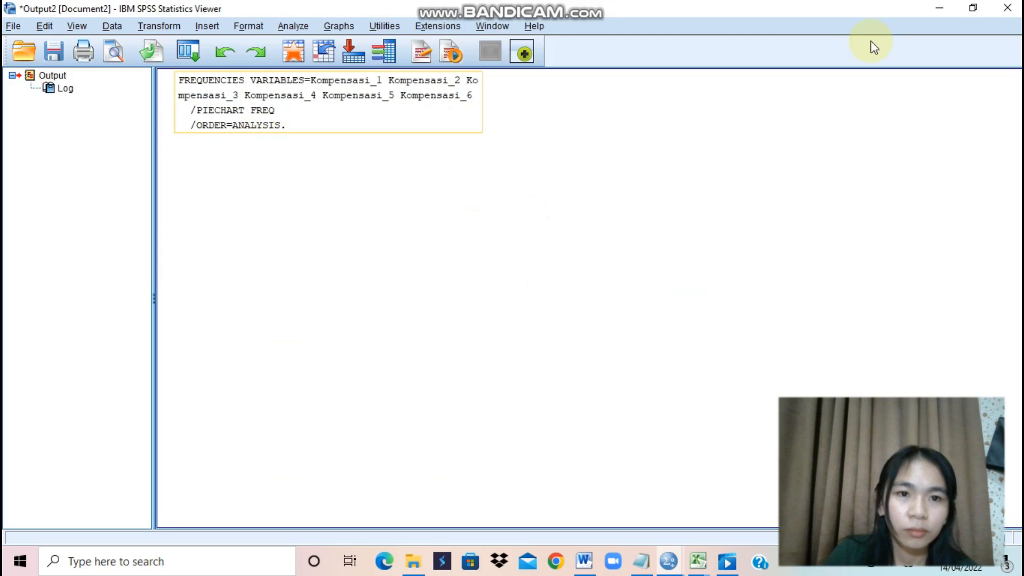
double_click(867, 10)
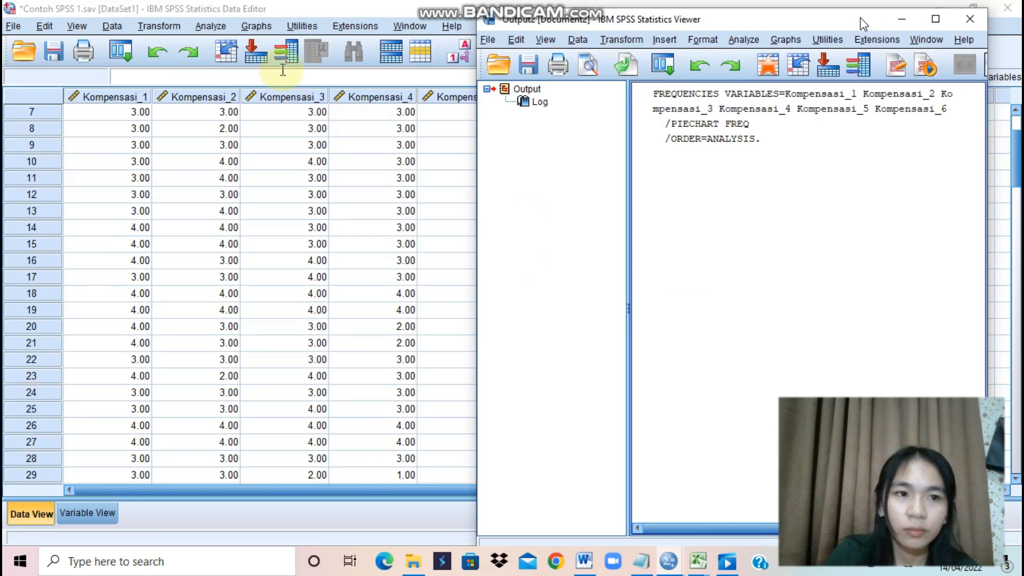
left_click(667, 137)
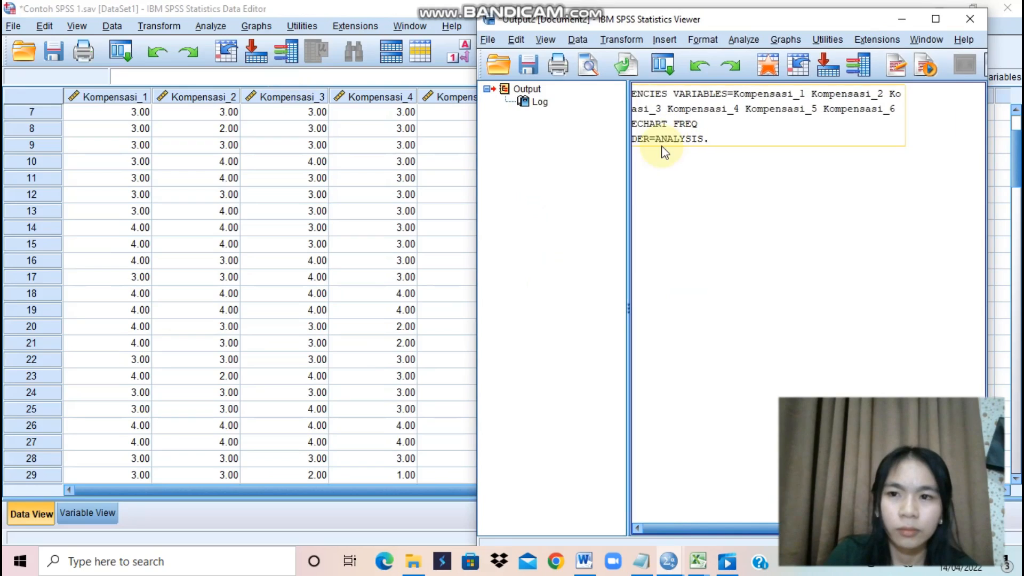
left_click(673, 251)
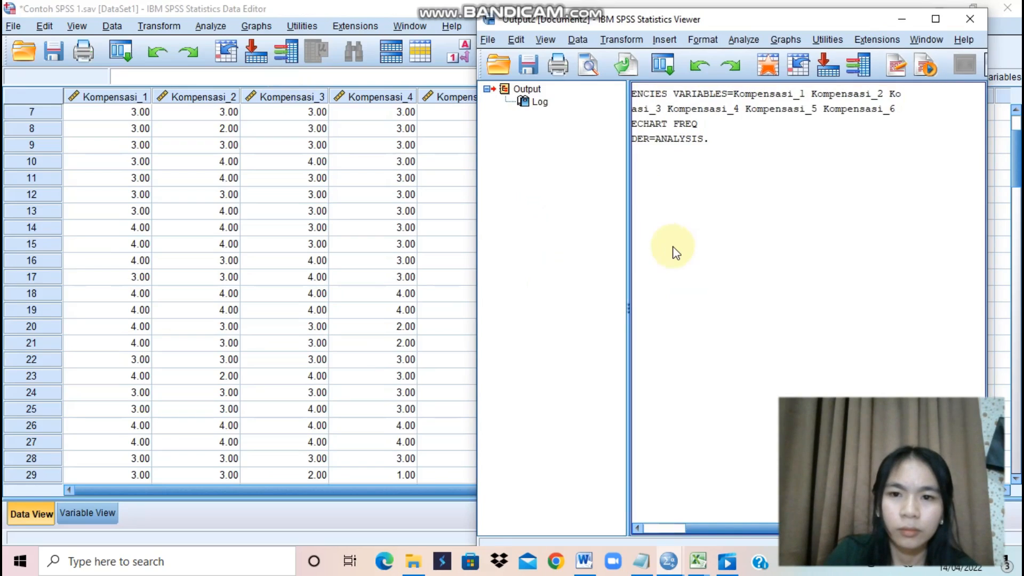
scroll(667, 251, "right", 2)
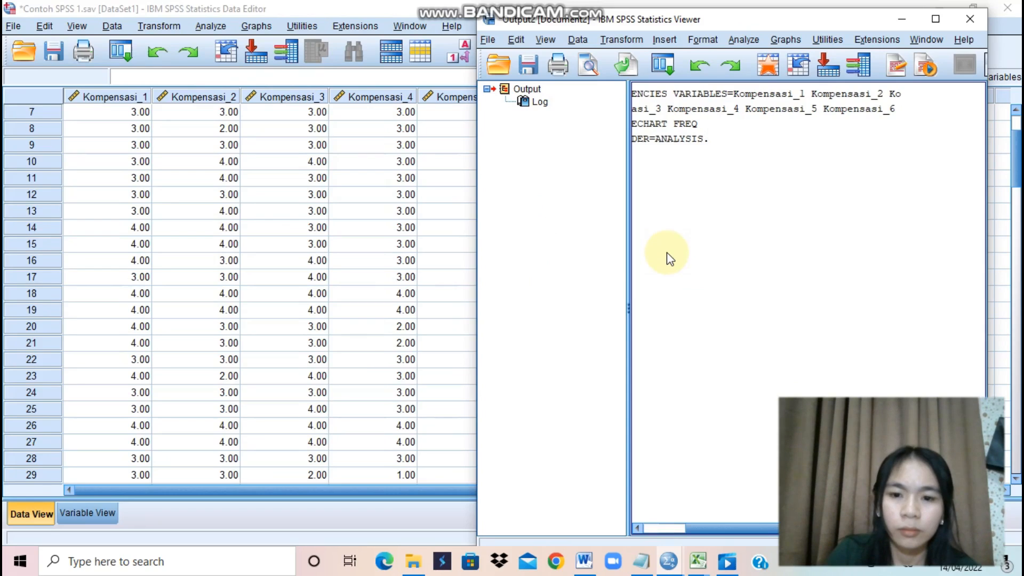
scroll(694, 356, "left", 2)
scroll(694, 355, "right", 2)
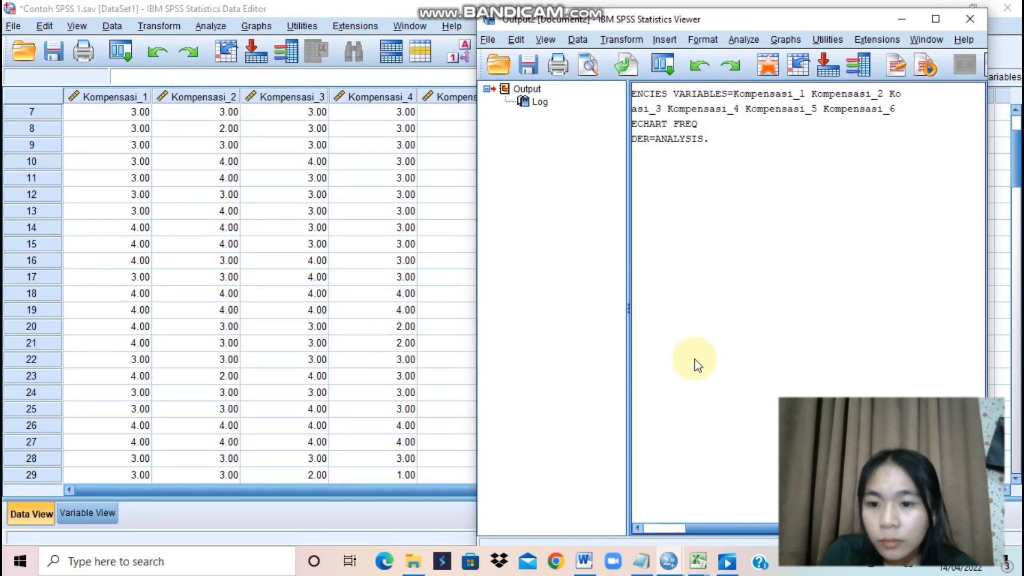
scroll(694, 359, "left", 2)
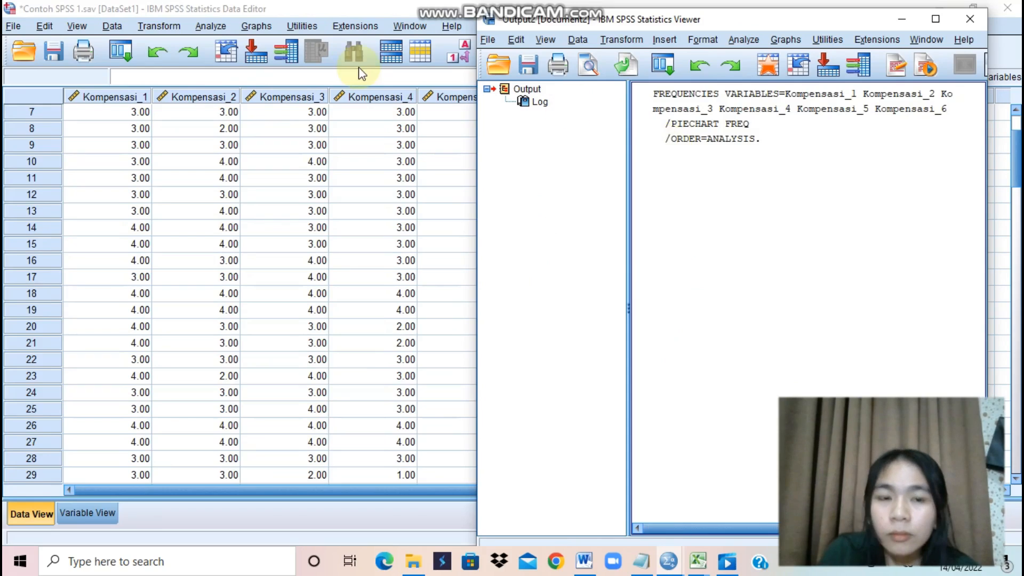
left_click(675, 140)
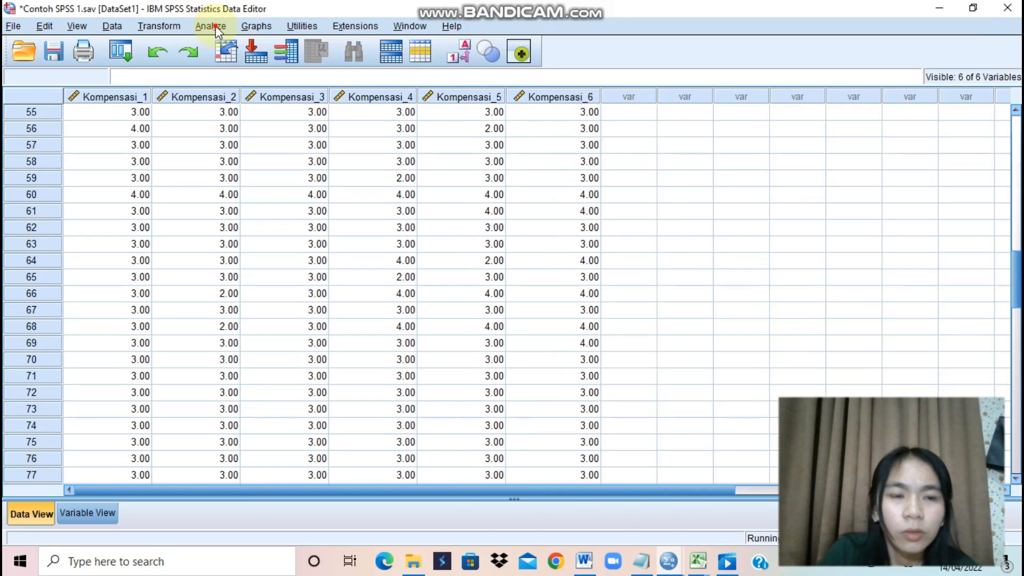
- Run the Frequencies analysis again for Kompensasi_1 to Kompensasi_6 and review its frequency tables and pie charts
left_click(214, 26)
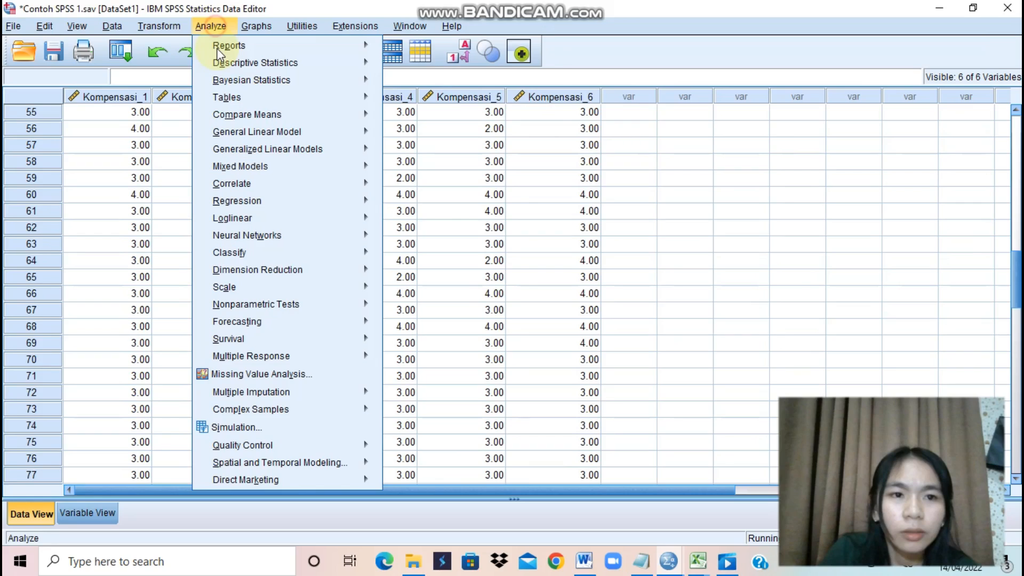
left_click(217, 48)
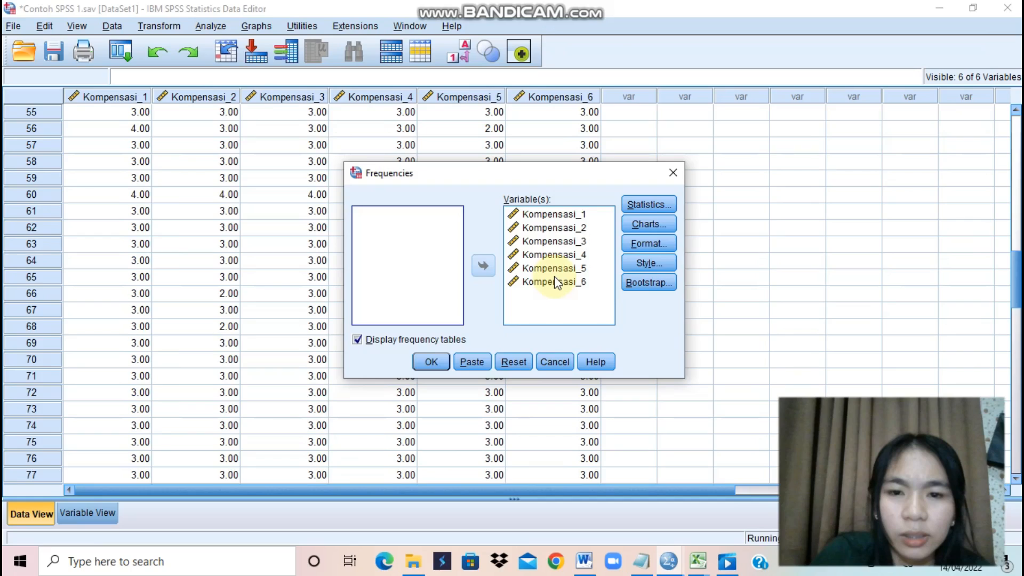
left_click(431, 362)
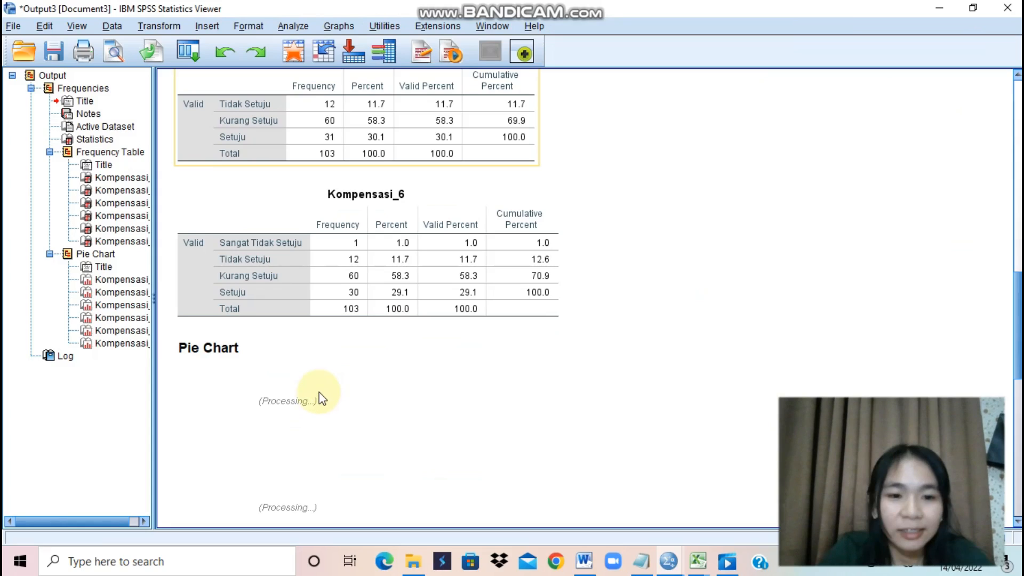
scroll(319, 393, "down", 5)
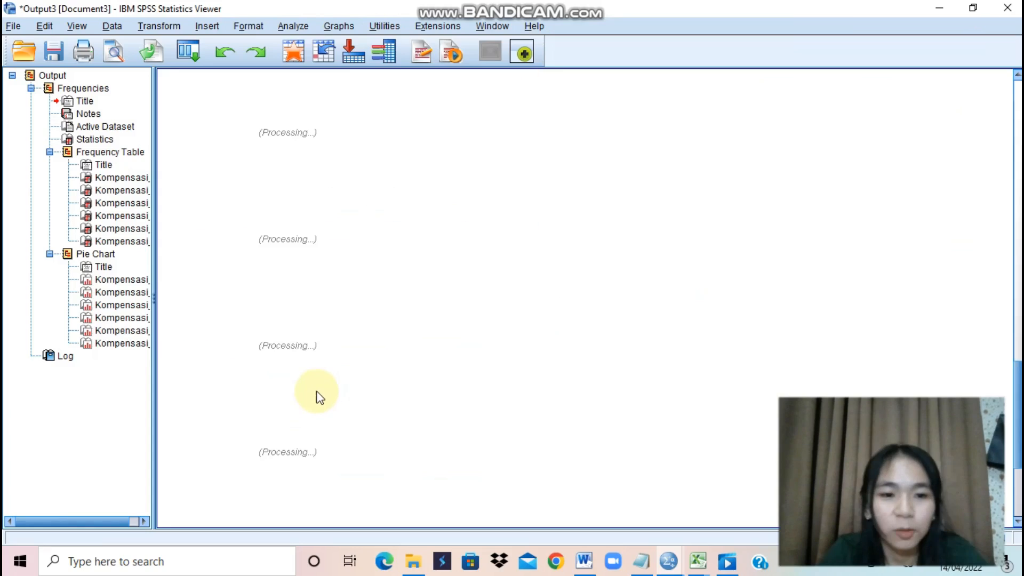
scroll(318, 395, "up", 5)
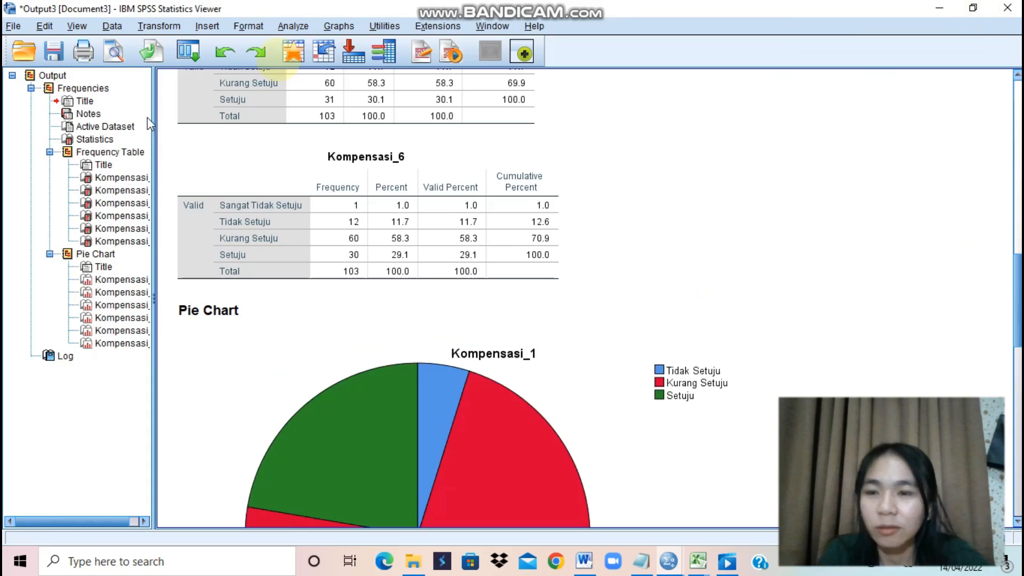
scroll(780, 265, "down", 4)
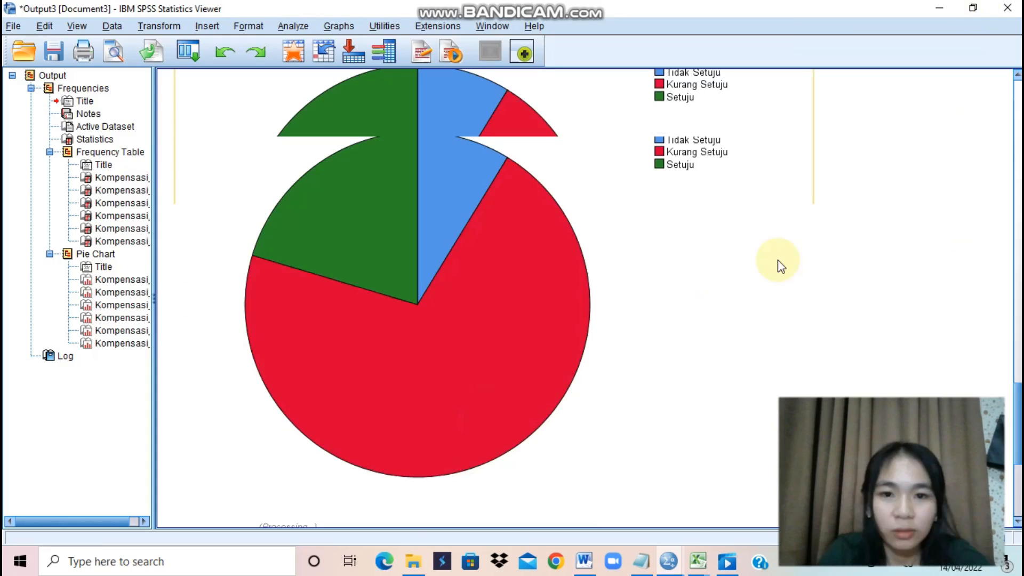
scroll(781, 266, "up", 3)
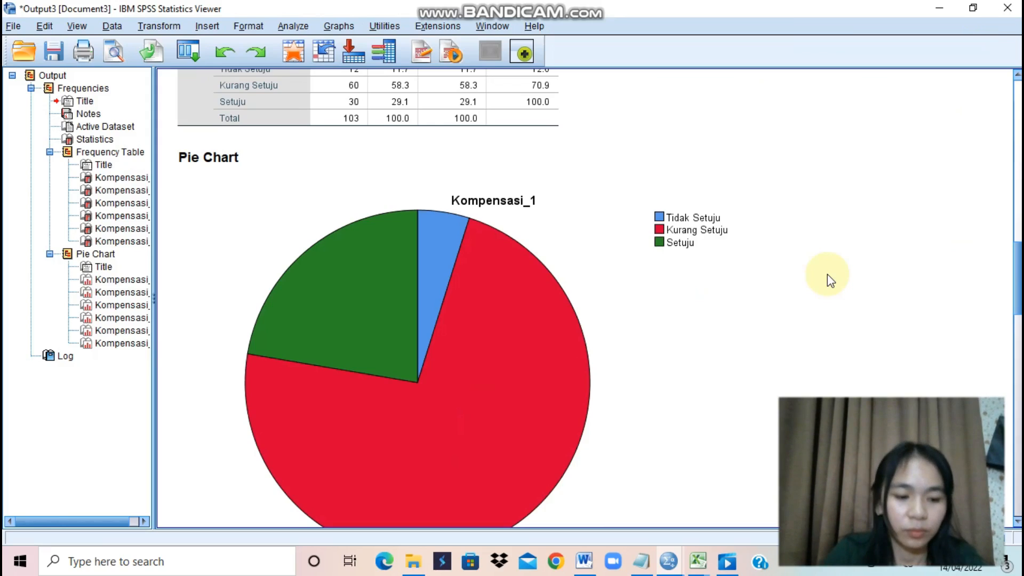
- Place the SPSS output side by side with the Word report and bring up the report's Variabel Kompensasi (X1) tabulation table
key("super+Right")
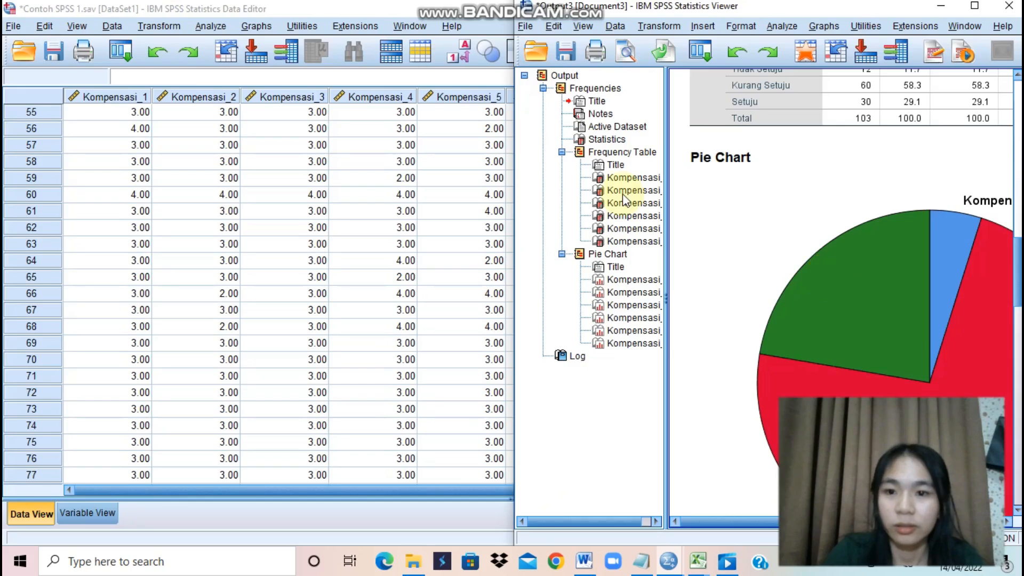
left_click(413, 562)
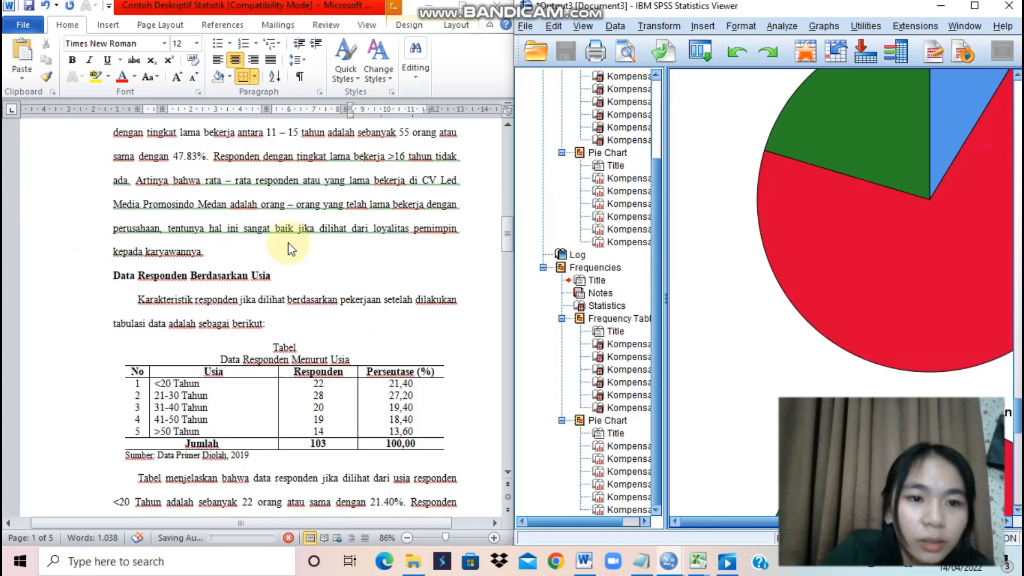
scroll(307, 261, "down", 8)
scroll(305, 264, "down", 10)
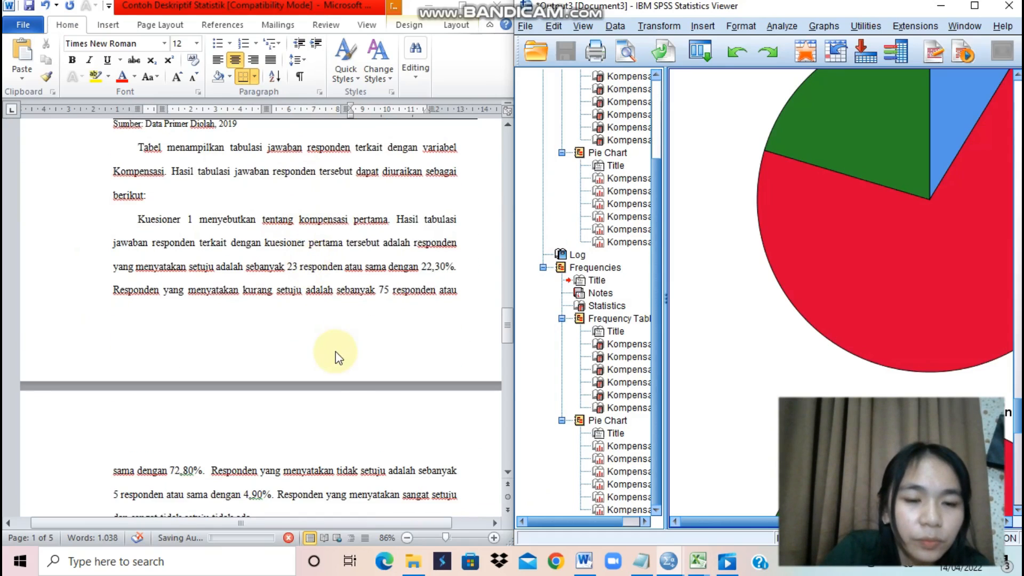
scroll(335, 366, "down", 15)
scroll(335, 368, "down", 12)
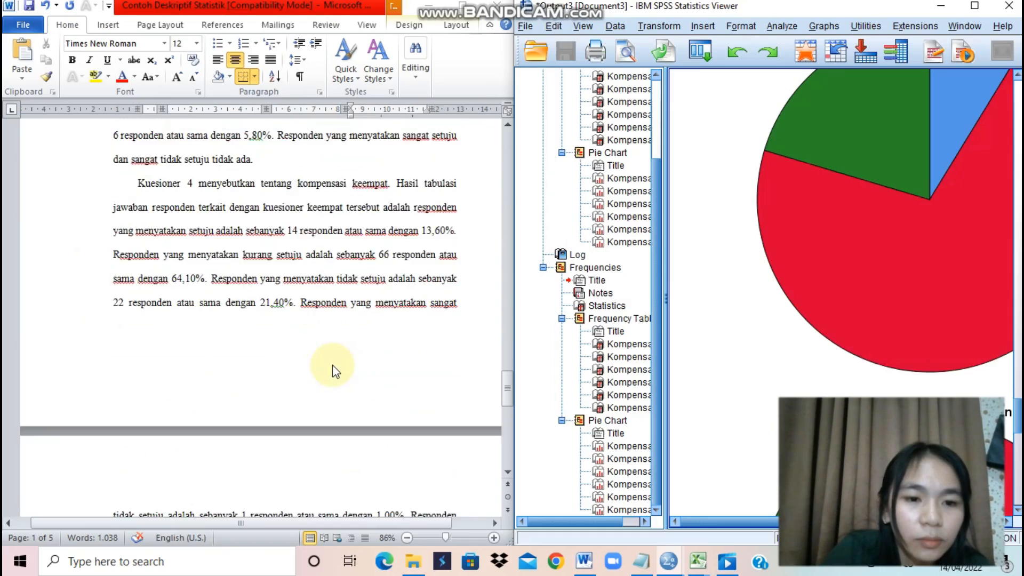
scroll(331, 360, "down", 3)
scroll(331, 360, "up", 8)
scroll(316, 349, "up", 15)
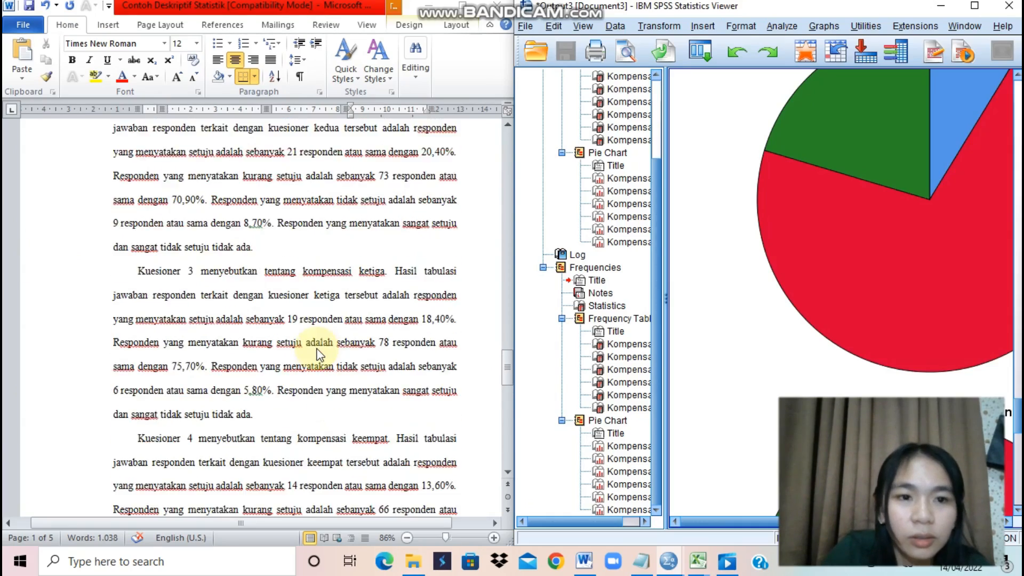
scroll(312, 344, "up", 6)
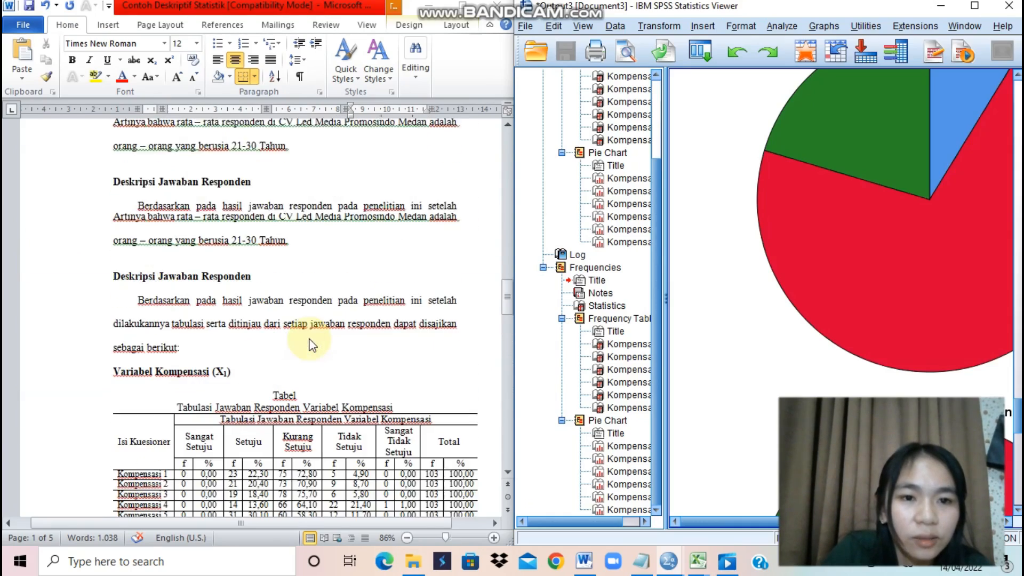
scroll(309, 338, "down", 2)
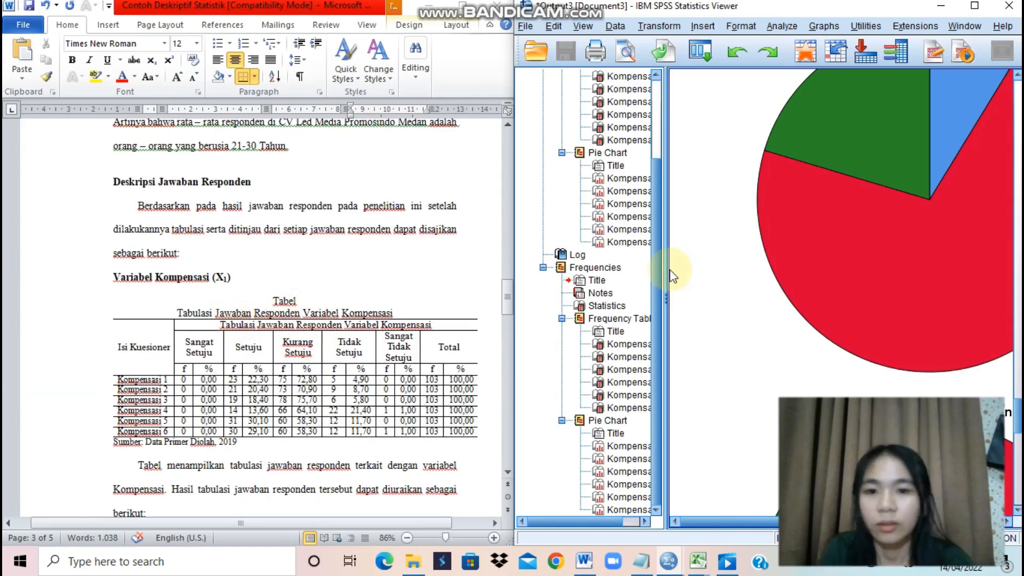
- Compare the Kompensasi 1 row of the Word tabulation table with the Kompensasi_1 frequency table in the SPSS output
scroll(840, 244, "up", 1)
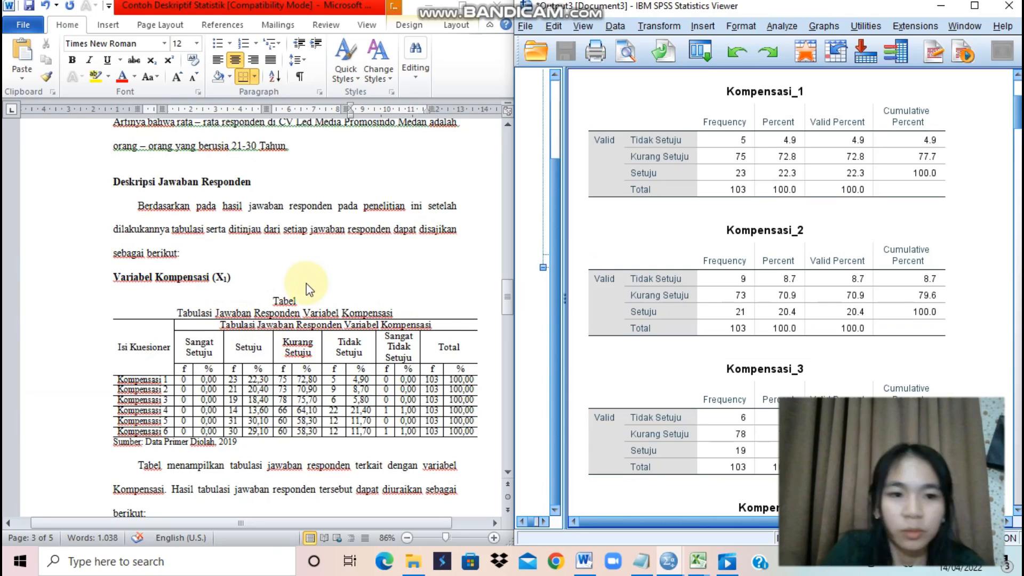
scroll(306, 283, "down", 5)
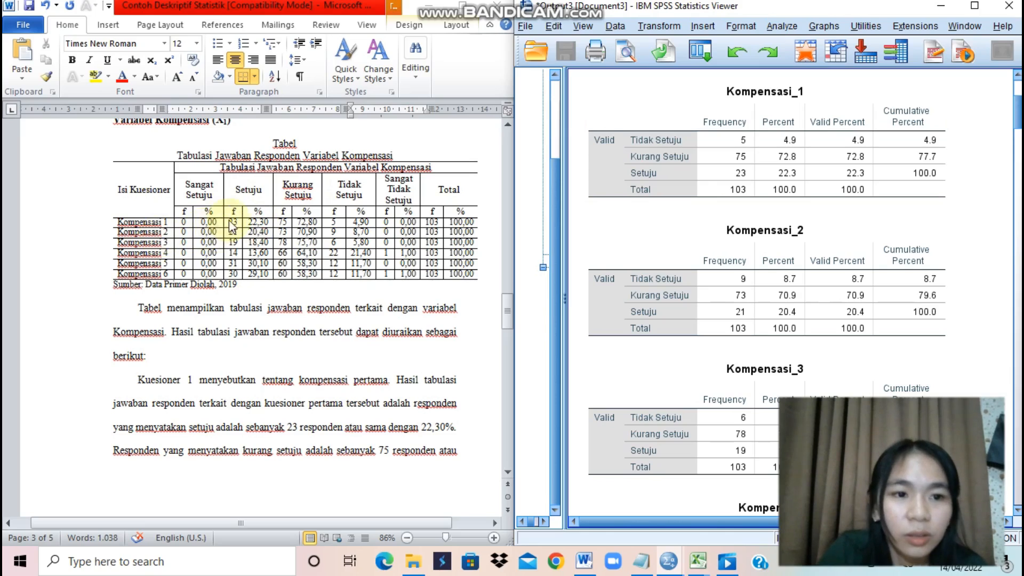
left_click(763, 100)
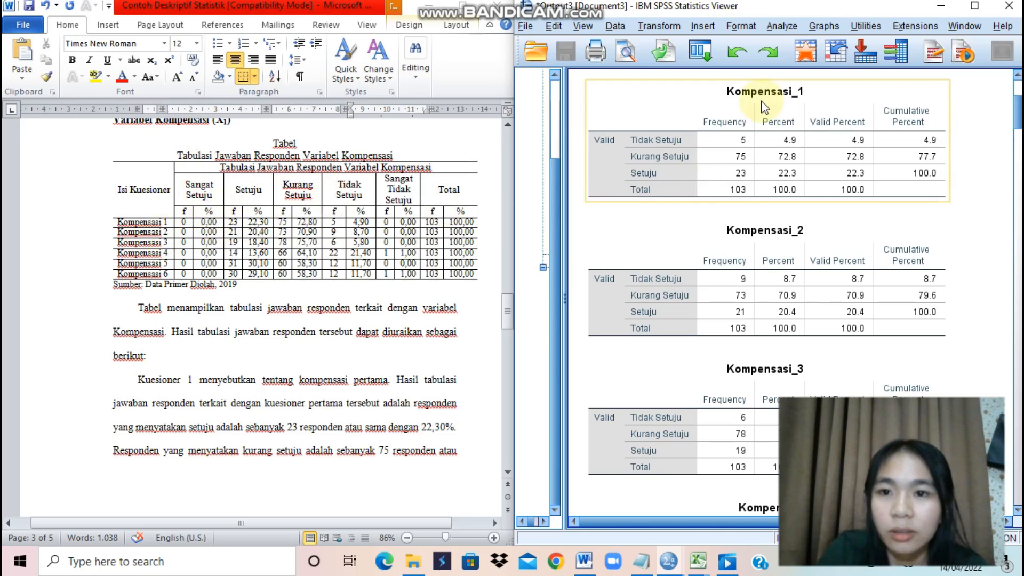
scroll(727, 149, "up", 3)
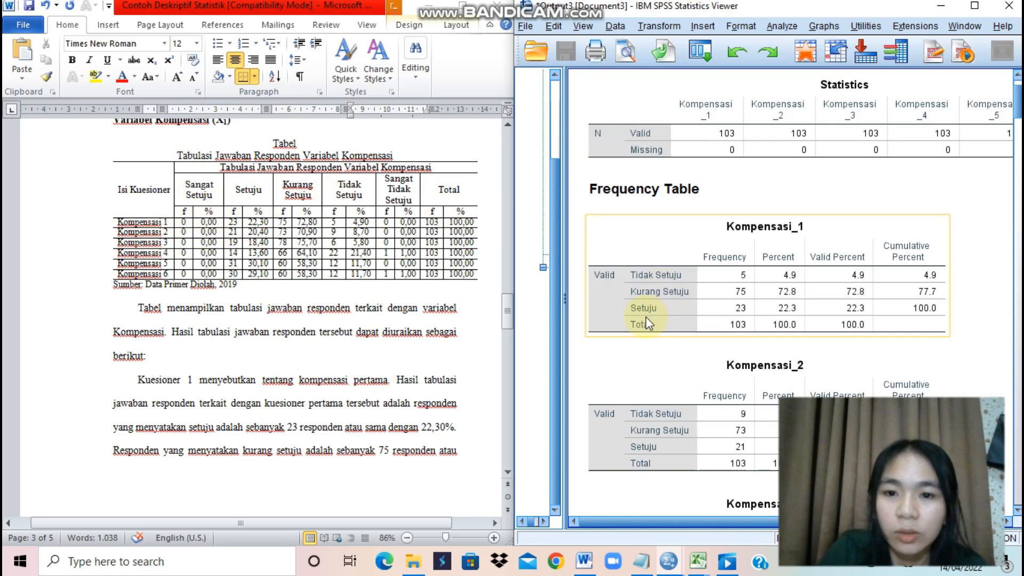